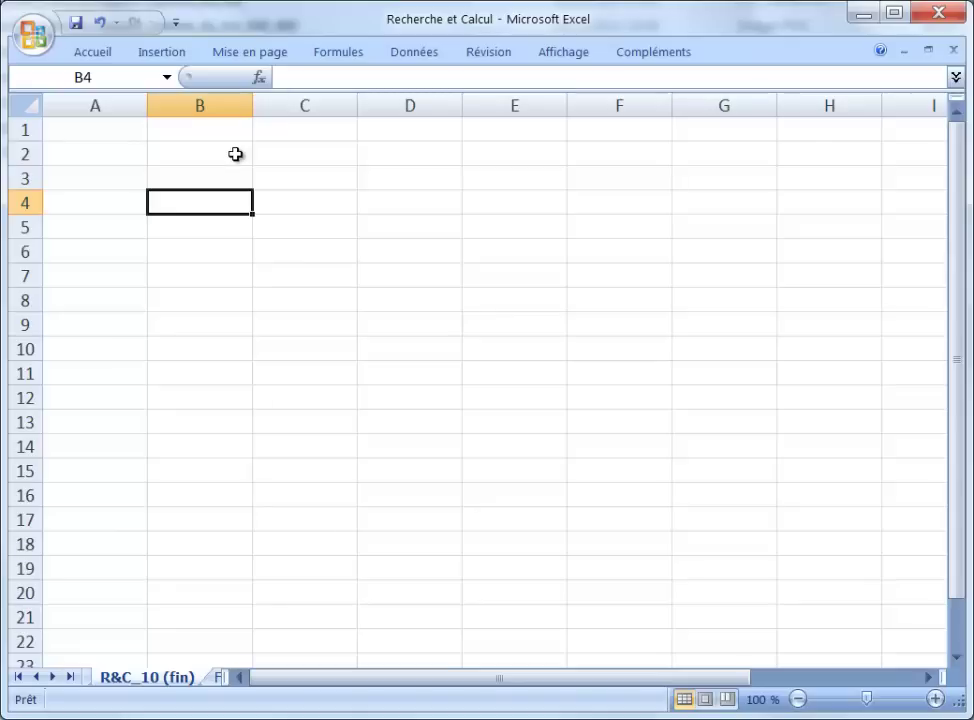
# Insert the Phare, Manchots and Tulipes pictures from Échantillons d'images onto the sheet
pyautogui.click(152, 54)
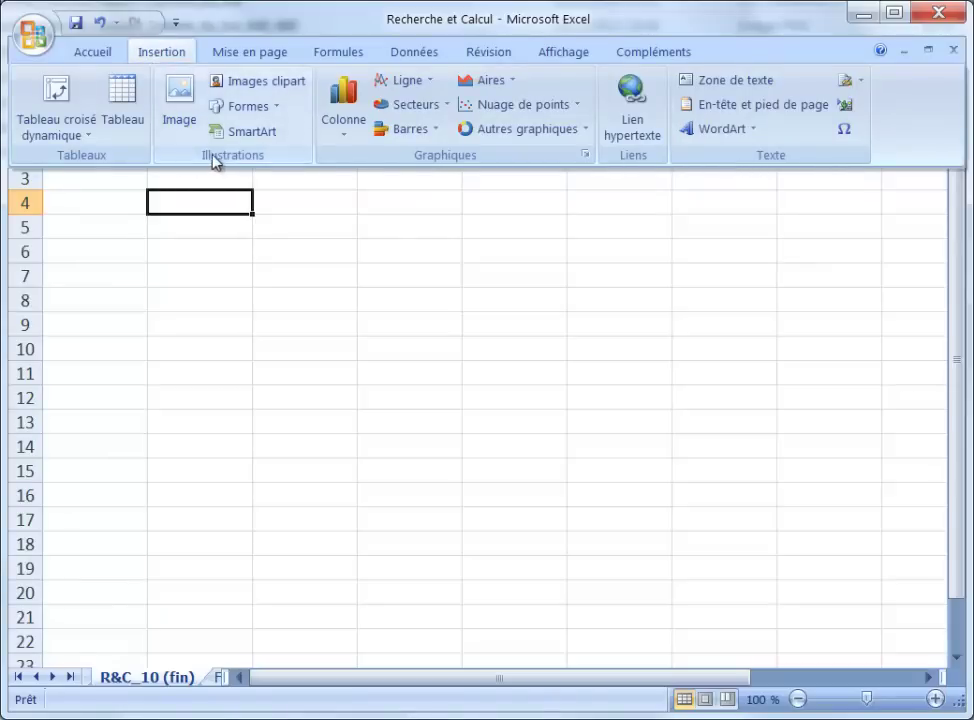
pyautogui.click(184, 103)
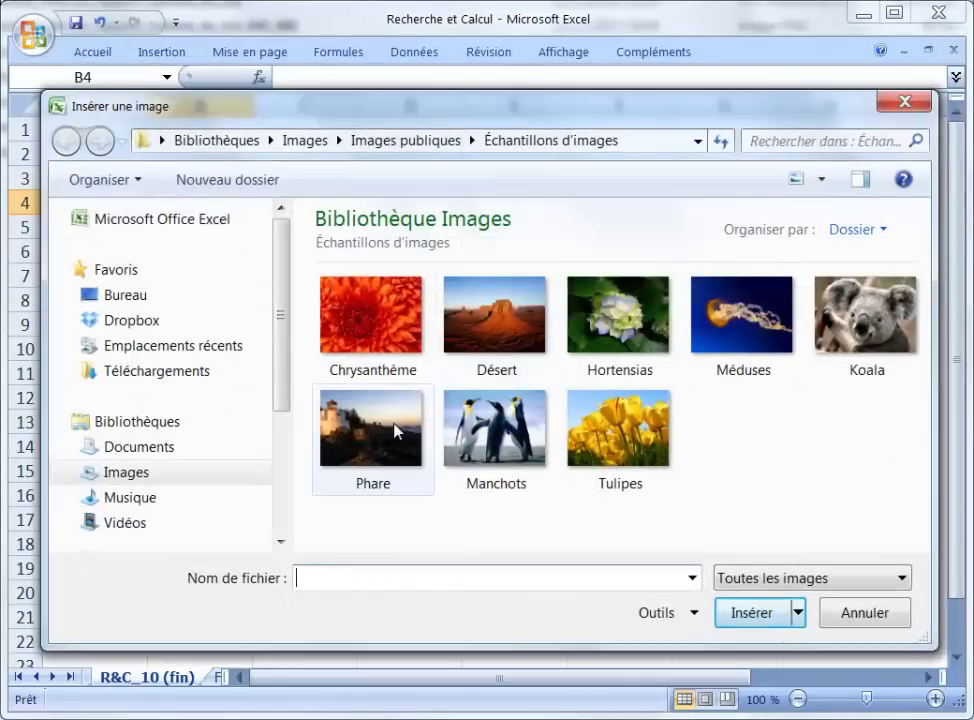
pyautogui.click(345, 428)
pyautogui.keyDown('ctrl'); pyautogui.click(527, 445); pyautogui.keyUp('ctrl')
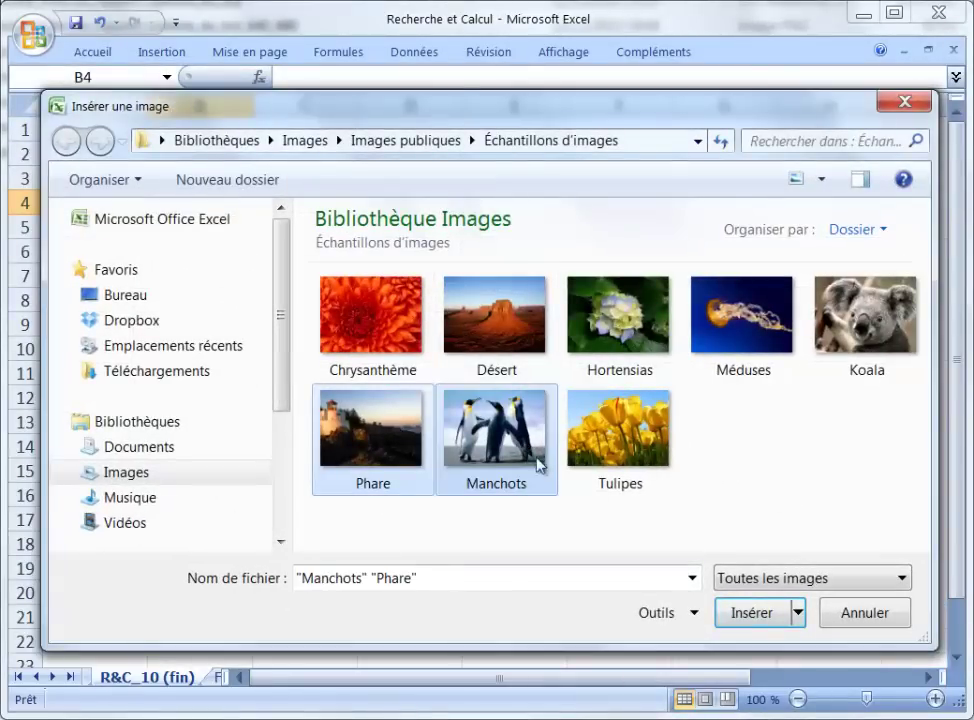
pyautogui.keyDown('ctrl'); pyautogui.click(615, 447); pyautogui.keyUp('ctrl')
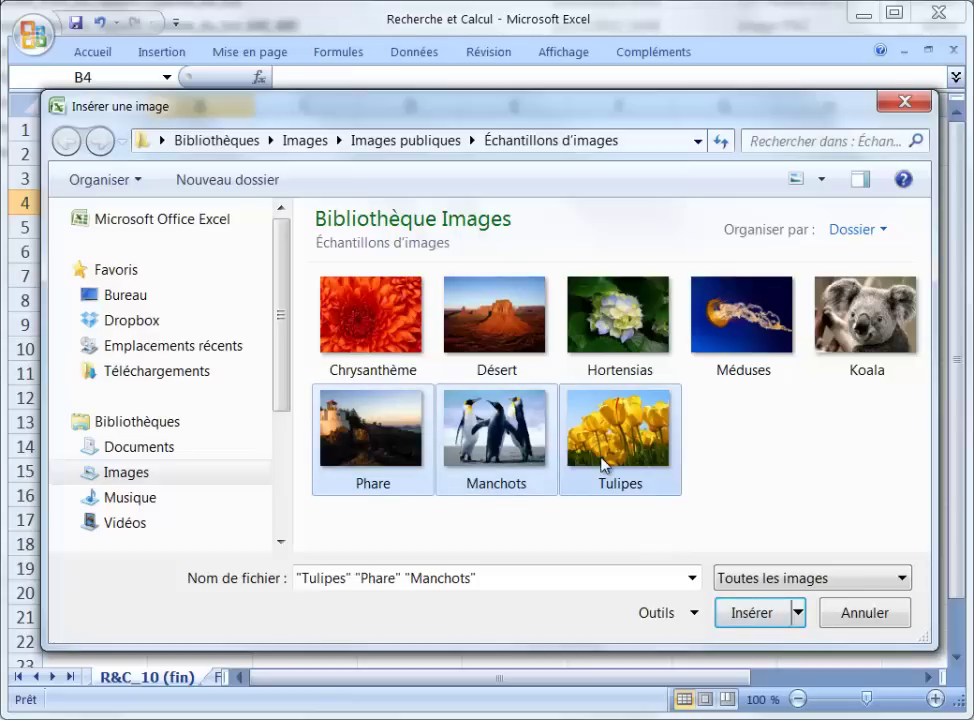
pyautogui.click(762, 615)
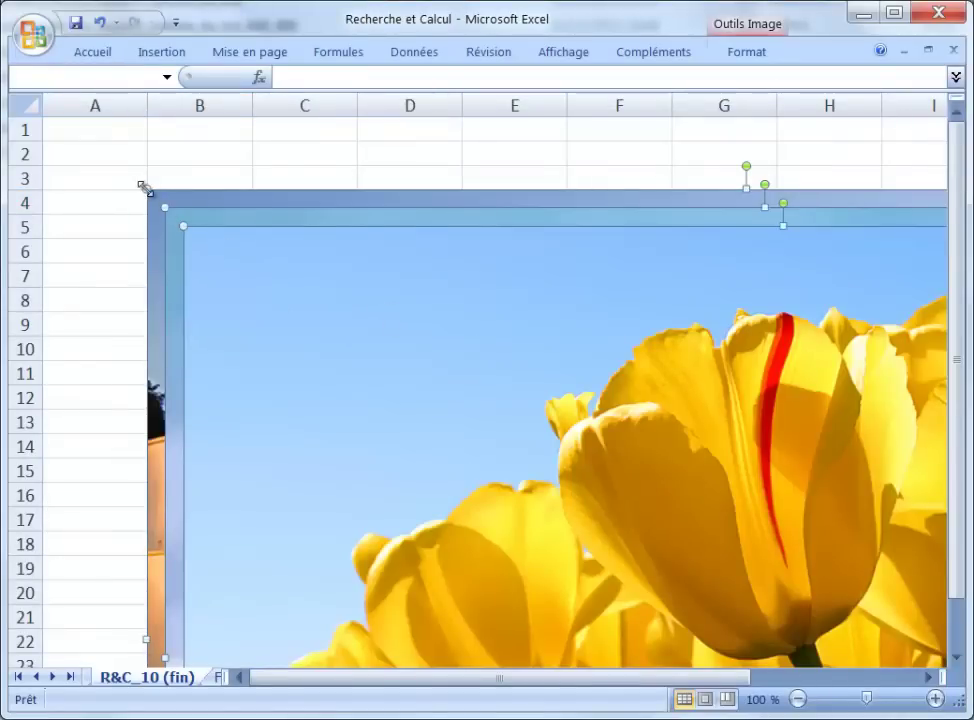
# Shrink the stacked pictures to thumbnail size and move them up near column C
pyautogui.moveTo(143, 187); pyautogui.dragTo(145, 189)
pyautogui.moveTo(145, 188)
pyautogui.mouseDown()
pyautogui.moveTo(468, 458)
pyautogui.moveTo(660, 575)
pyautogui.mouseUp()
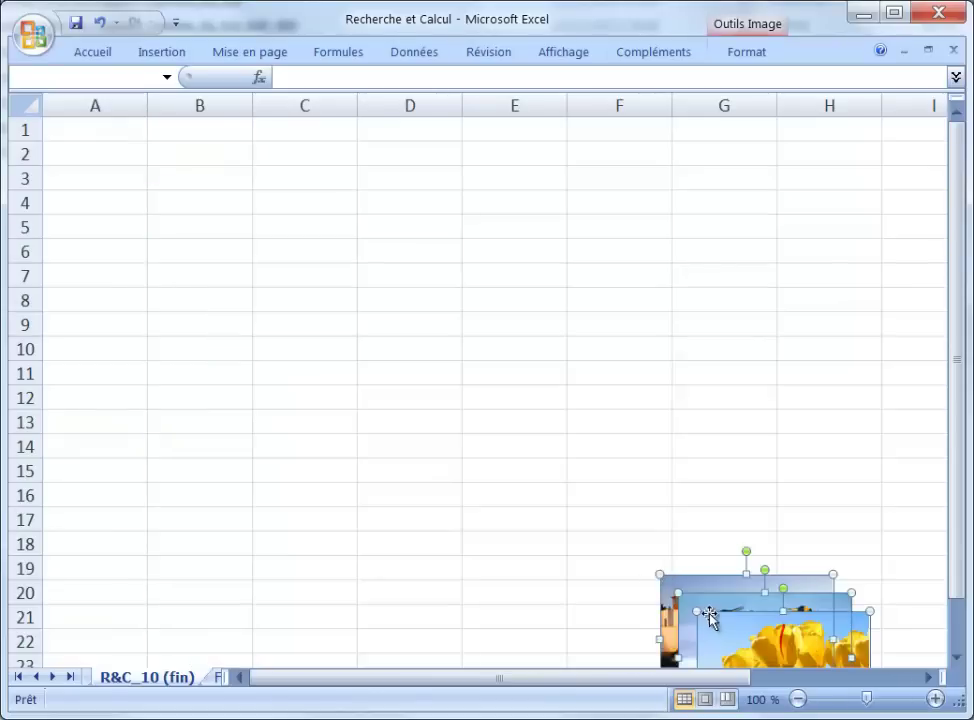
pyautogui.moveTo(716, 596)
pyautogui.mouseDown()
pyautogui.moveTo(515, 372)
pyautogui.moveTo(320, 244)
pyautogui.mouseUp()
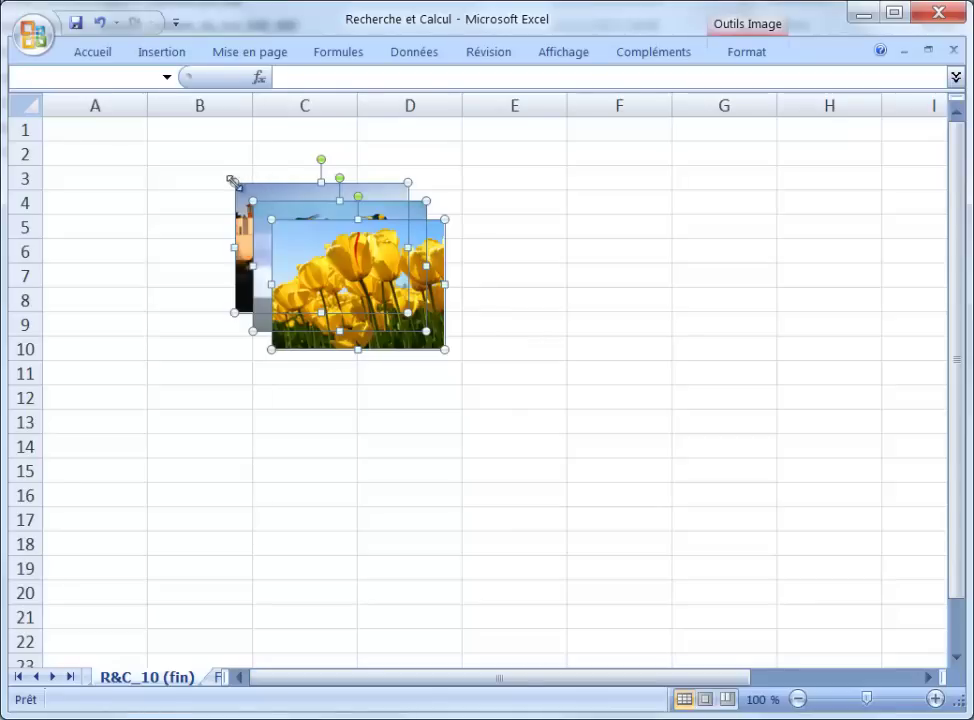
pyautogui.moveTo(236, 181)
pyautogui.mouseDown()
pyautogui.moveTo(268, 216)
pyautogui.moveTo(264, 206)
pyautogui.mouseUp()
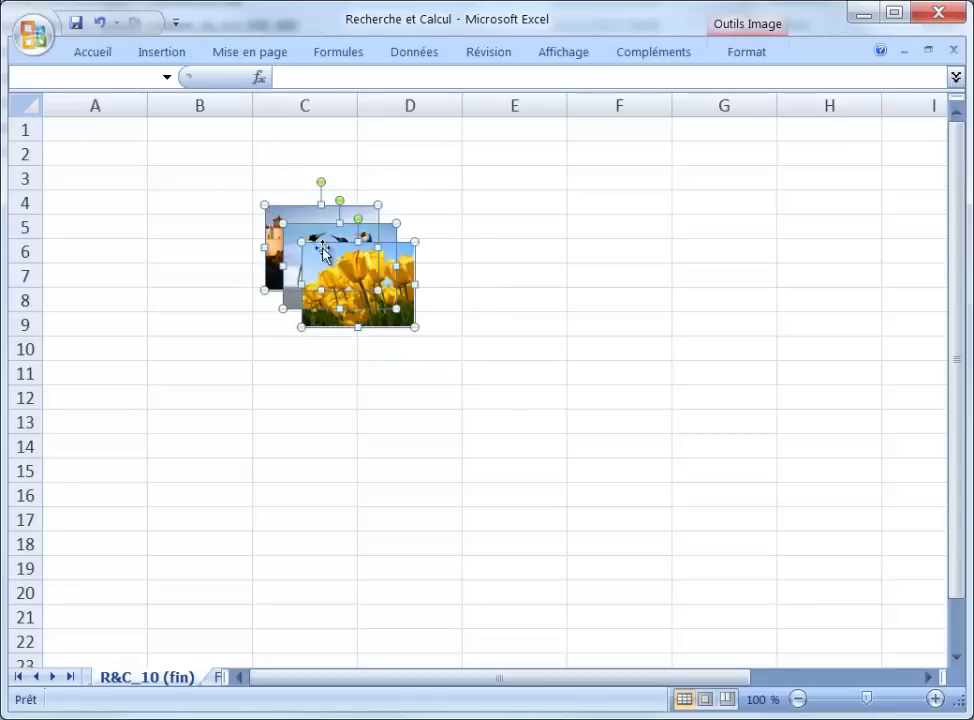
# Spread the tulip, penguin and lighthouse pictures apart so none overlap
pyautogui.click(648, 293)
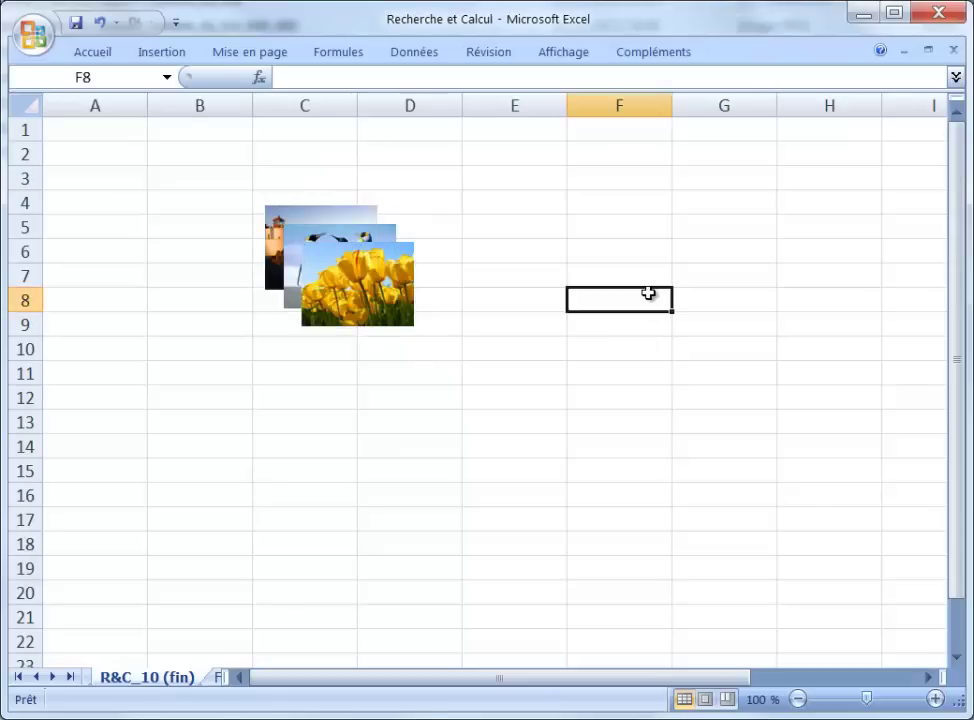
pyautogui.moveTo(381, 285); pyautogui.dragTo(513, 305)
pyautogui.moveTo(322, 289); pyautogui.dragTo(595, 265)
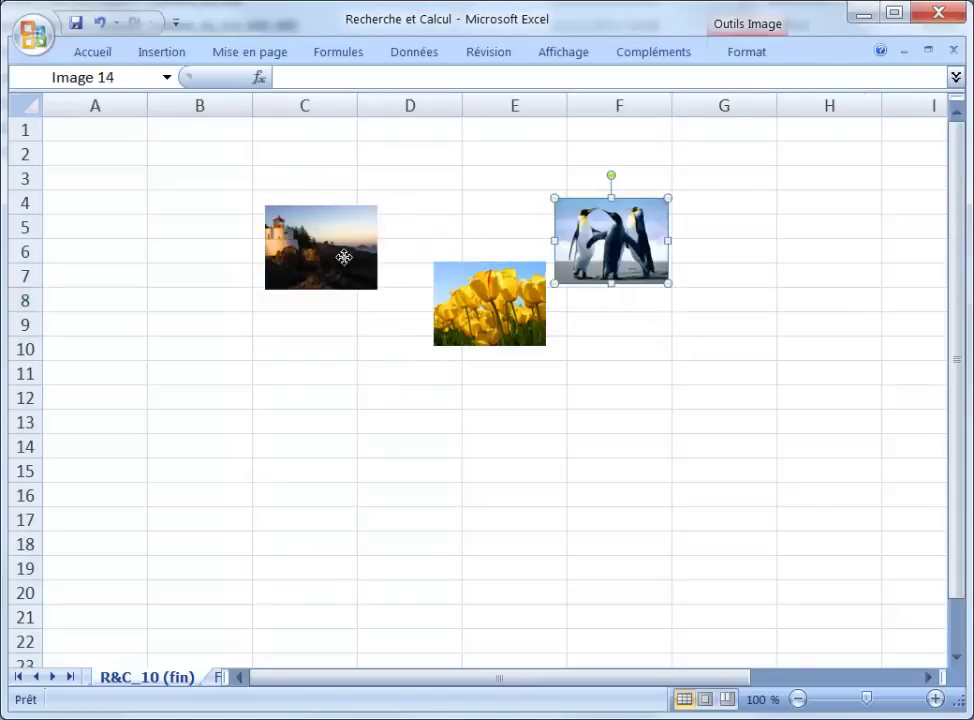
pyautogui.moveTo(343, 257); pyautogui.dragTo(679, 392)
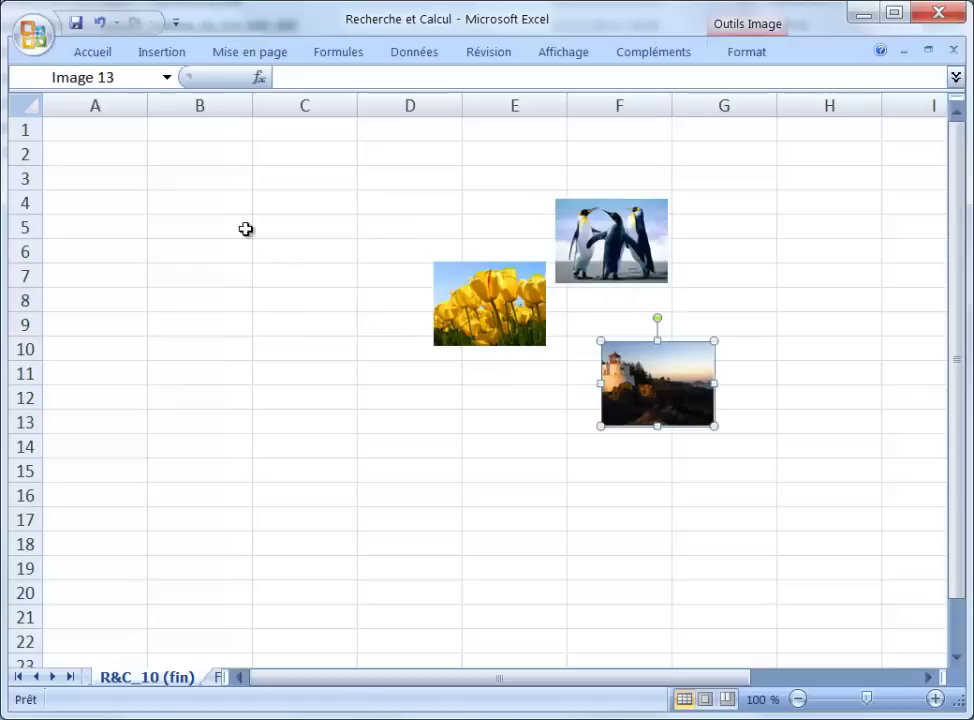
pyautogui.click(305, 216)
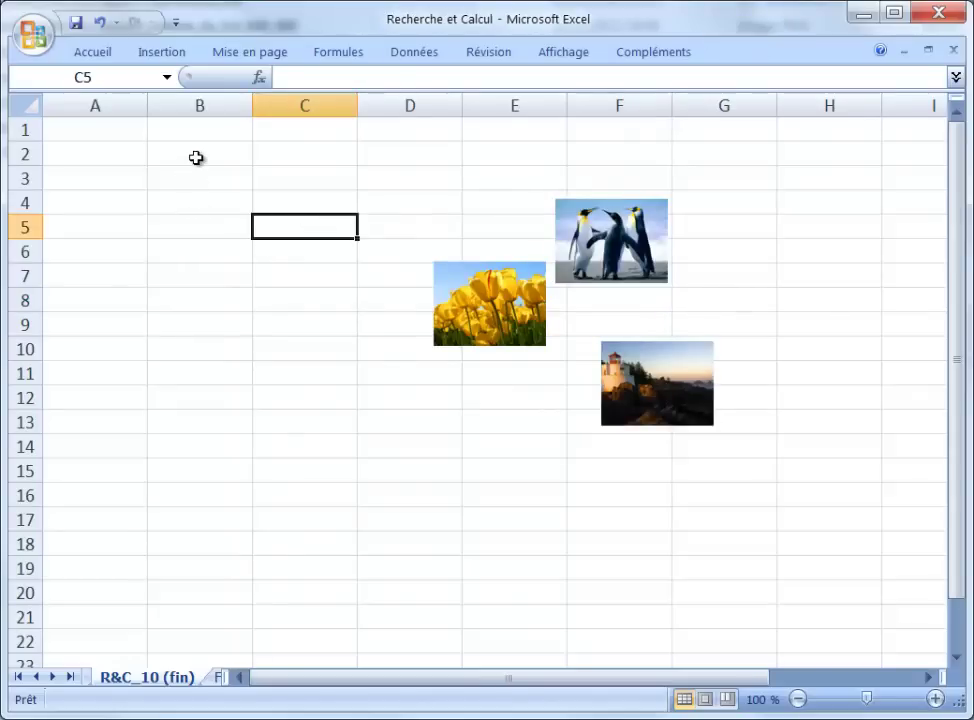
# Enter Manchots in B2, Tulipes in B3 and Phare in B4
pyautogui.click(196, 155)
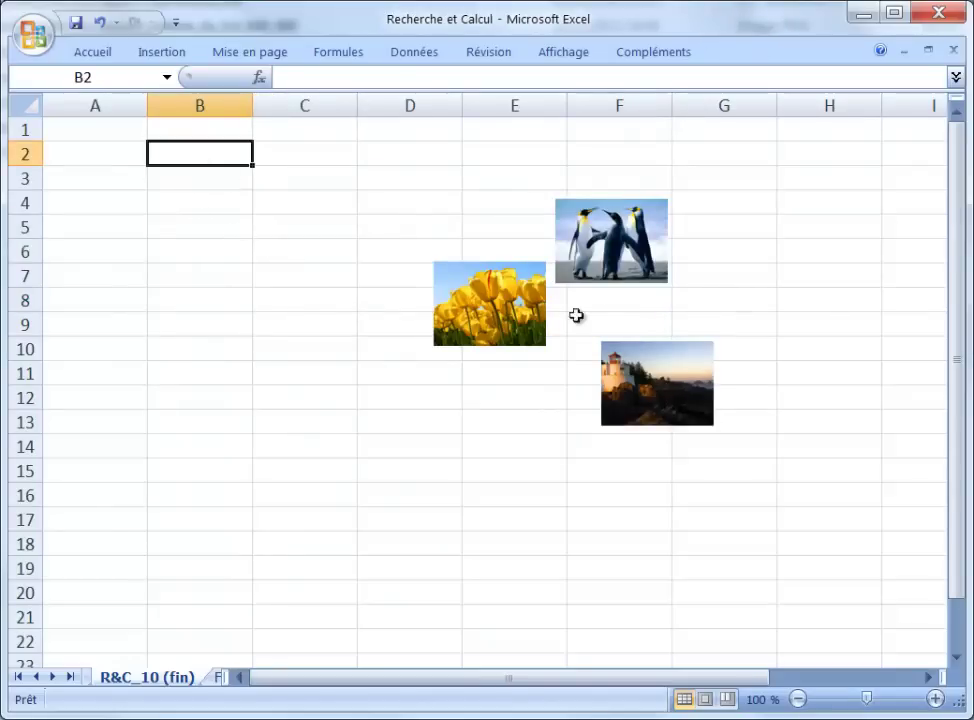
pyautogui.write('M')
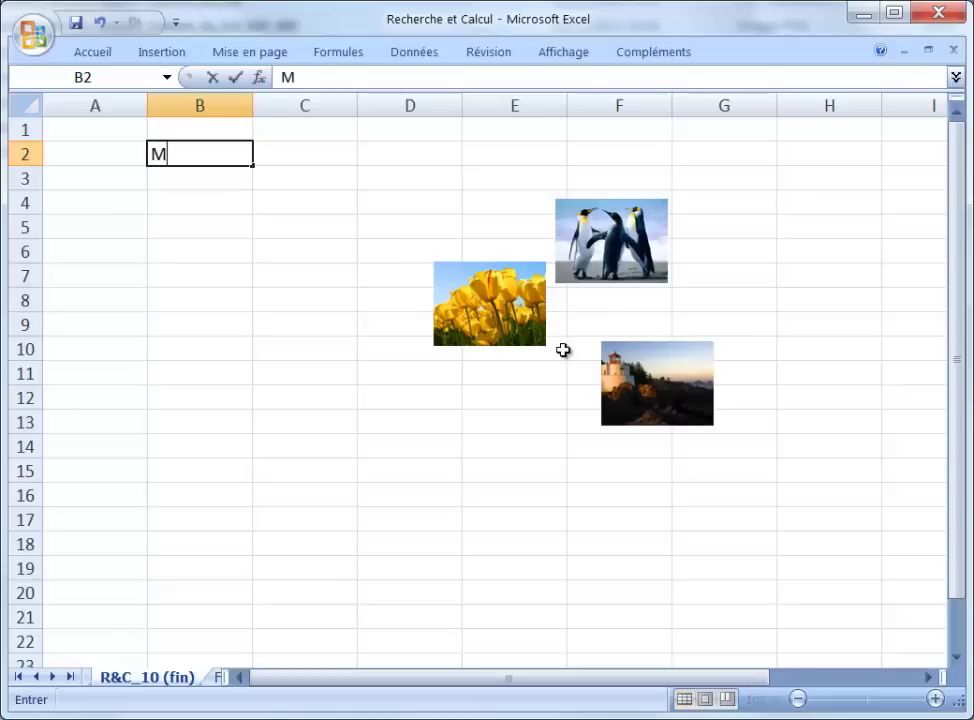
pyautogui.write('anchots')
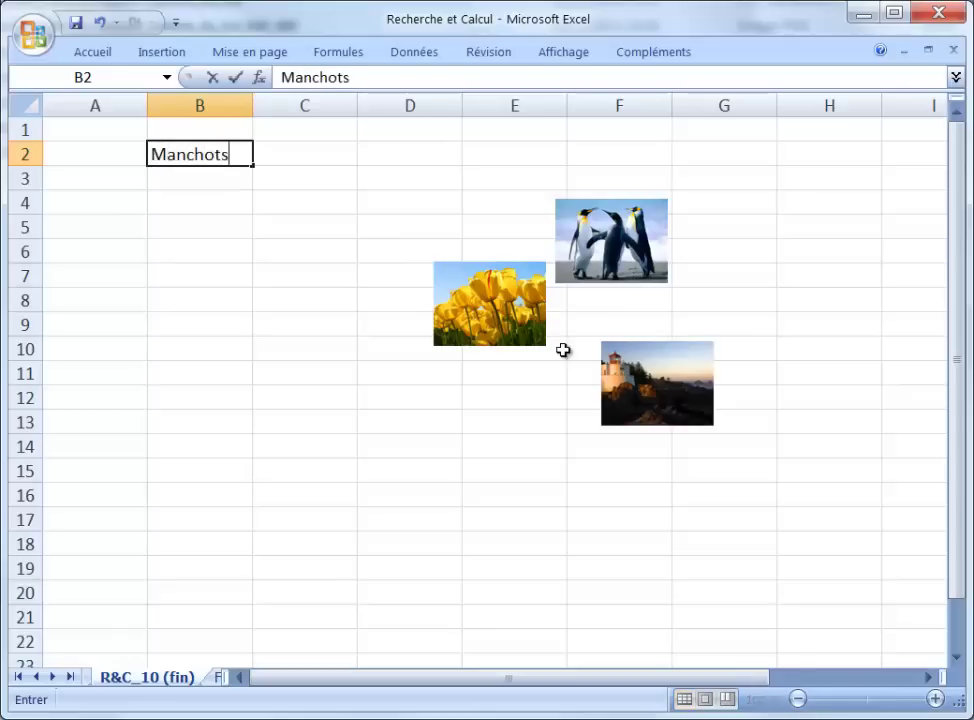
pyautogui.press('Return')
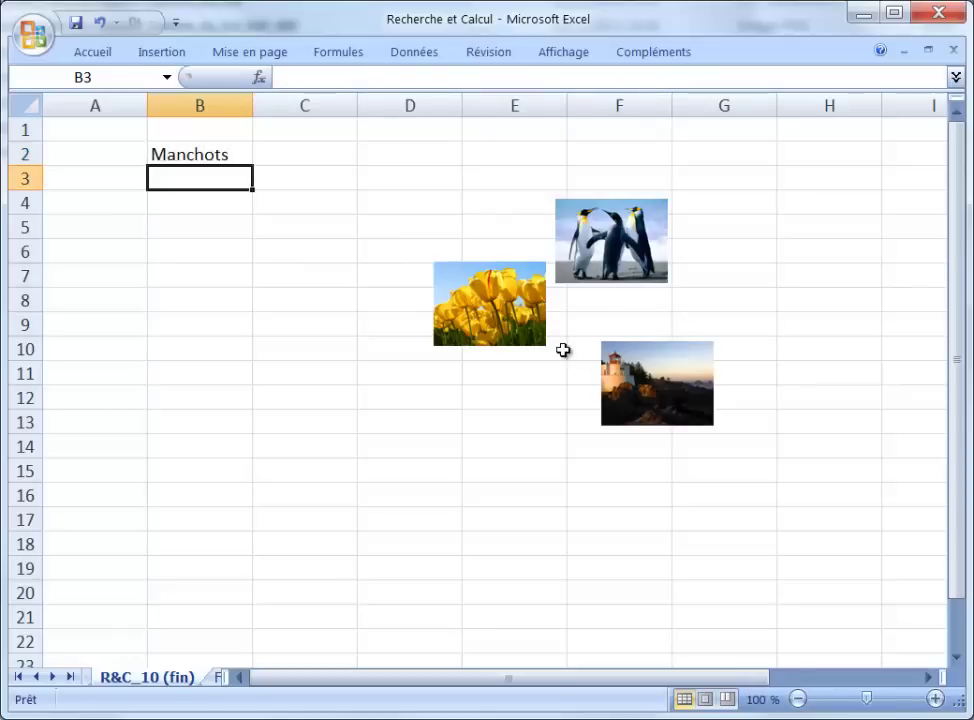
pyautogui.write('Tuli')
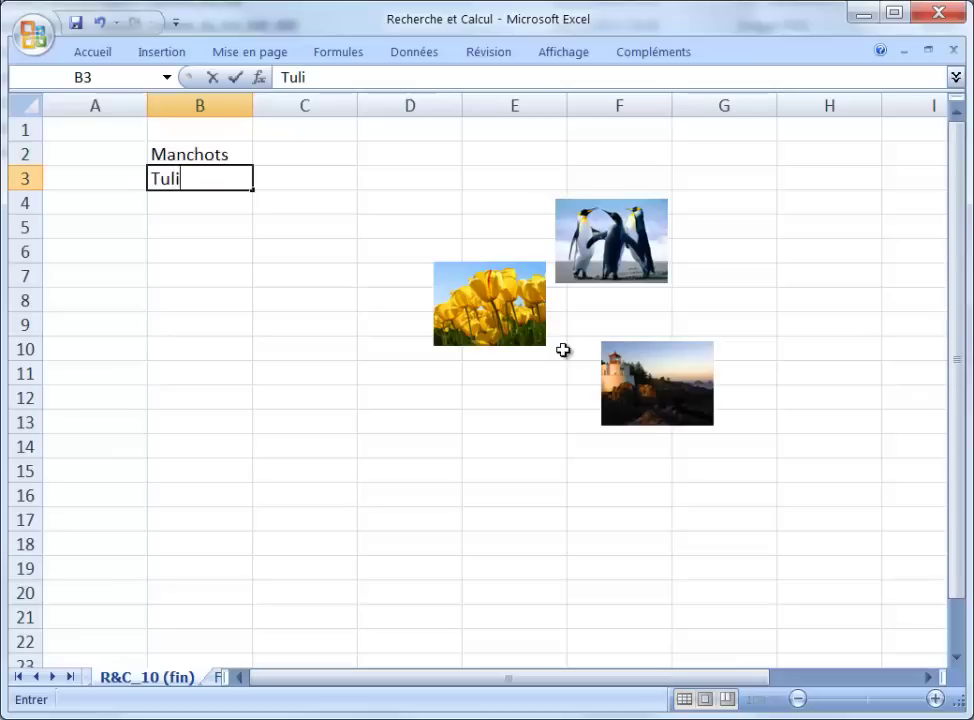
pyautogui.write('pes')
pyautogui.press('Return')
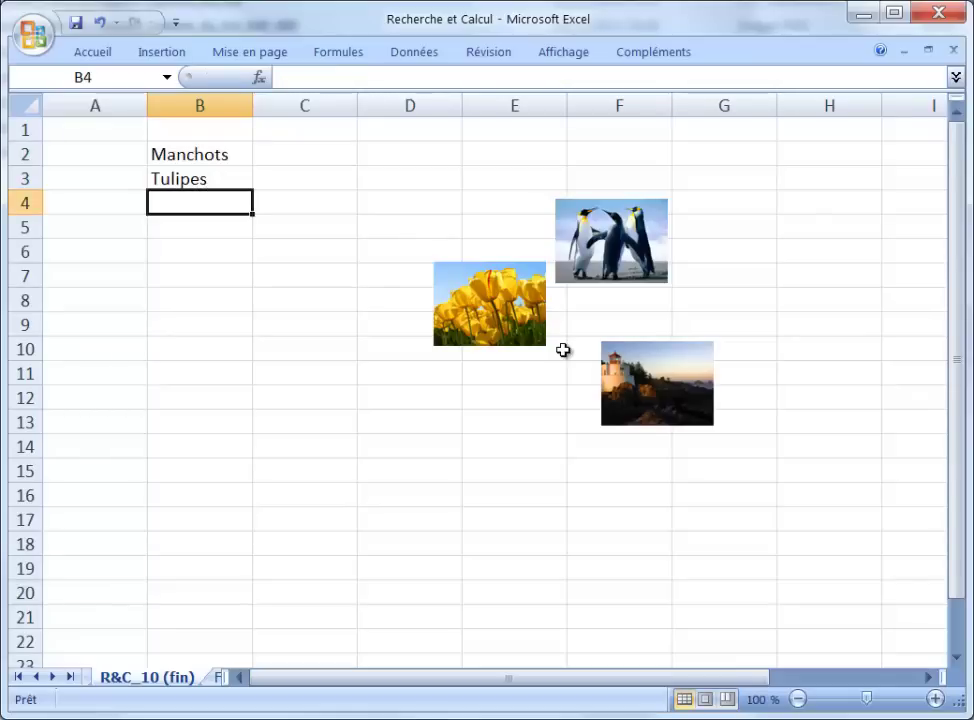
pyautogui.write('P')
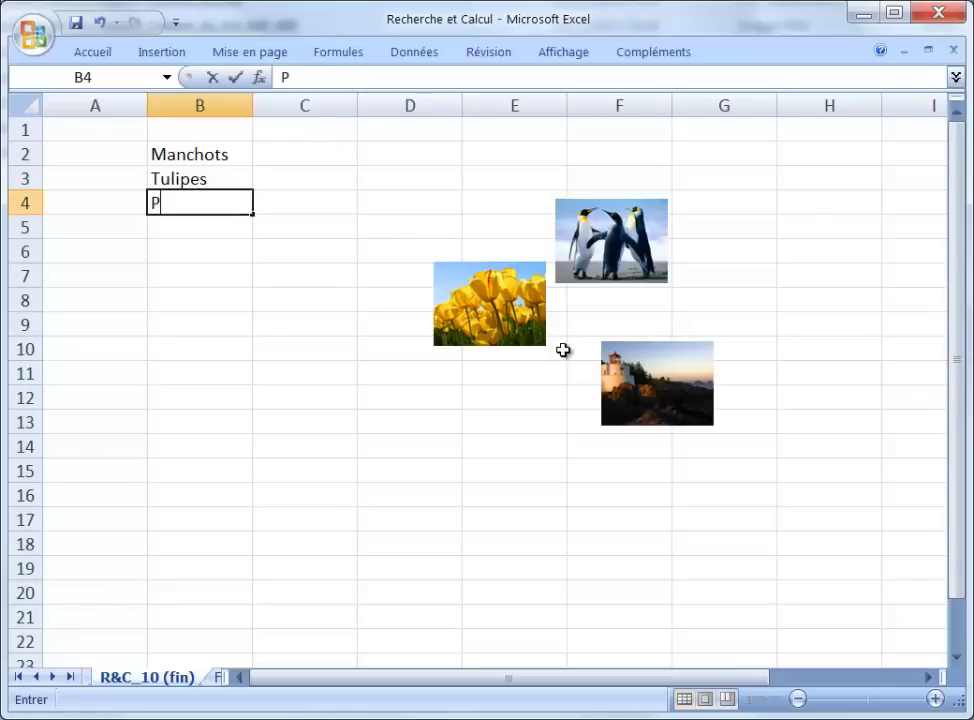
pyautogui.write('hare')
pyautogui.press('Return')
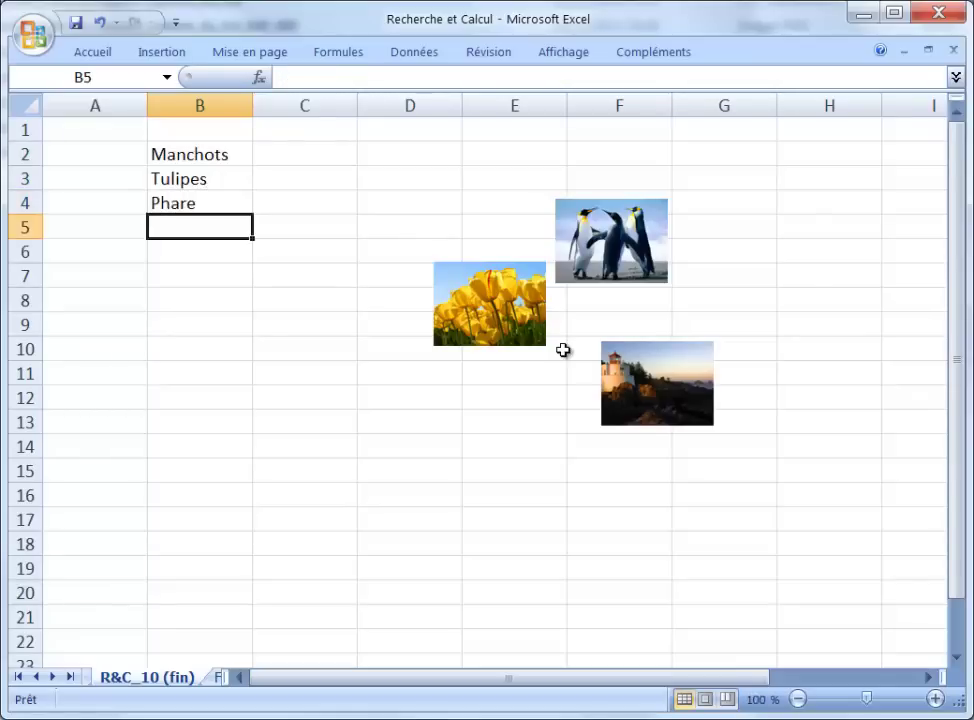
# Enlarge row 2 and column C, then fit the penguin picture inside C2
pyautogui.moveTo(235, 154); pyautogui.dragTo(224, 196)
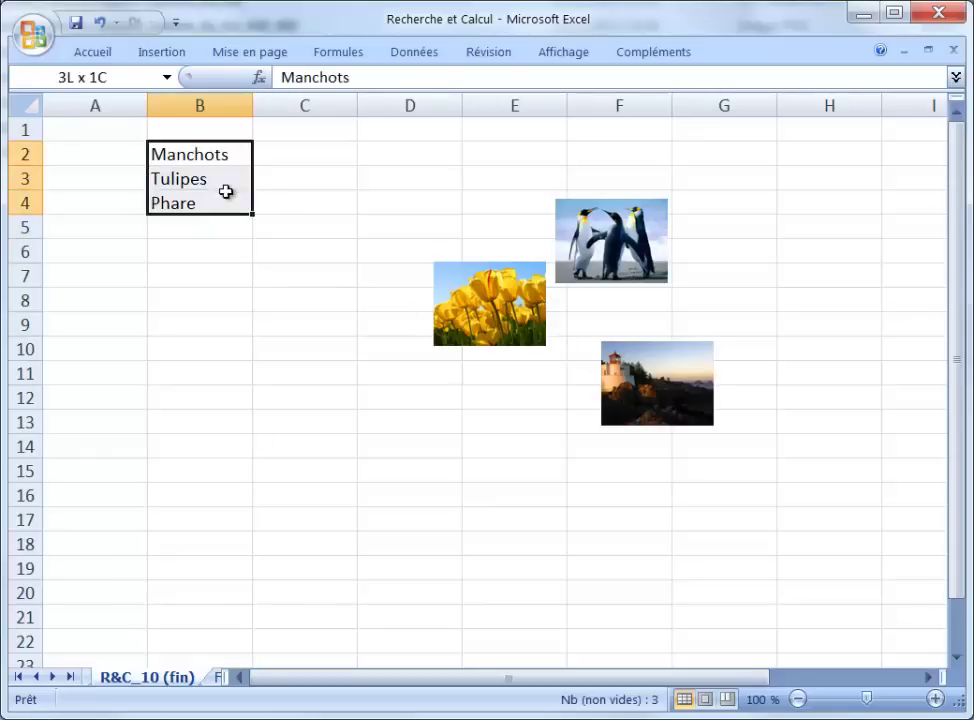
pyautogui.click(315, 160)
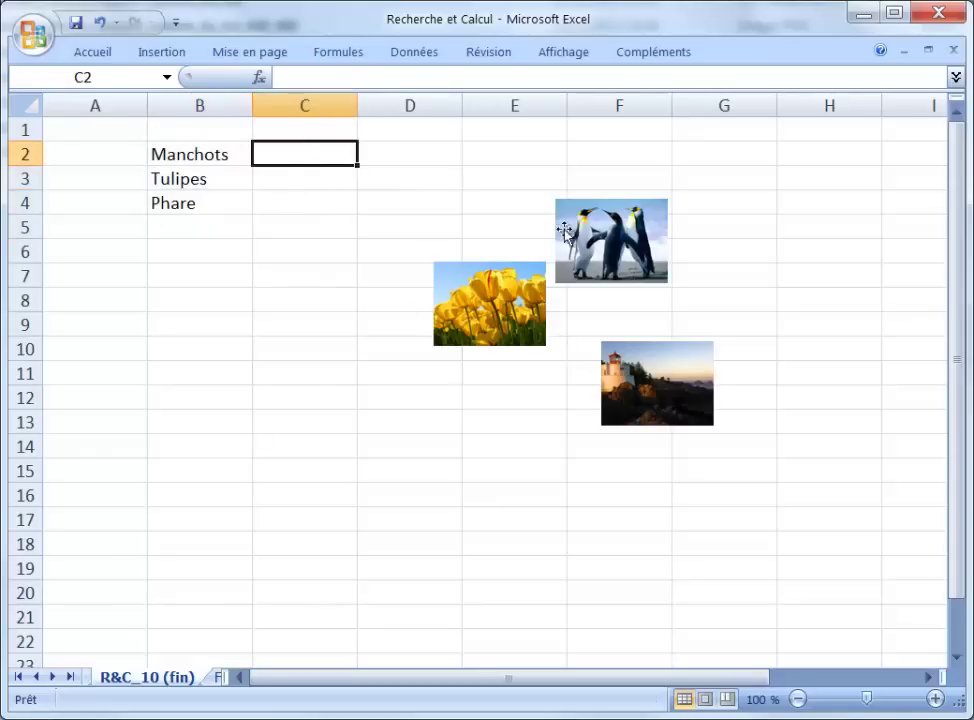
pyautogui.moveTo(23, 166); pyautogui.dragTo(23, 221)
pyautogui.moveTo(603, 300)
pyautogui.mouseDown()
pyautogui.moveTo(297, 203)
pyautogui.moveTo(297, 186)
pyautogui.mouseUp()
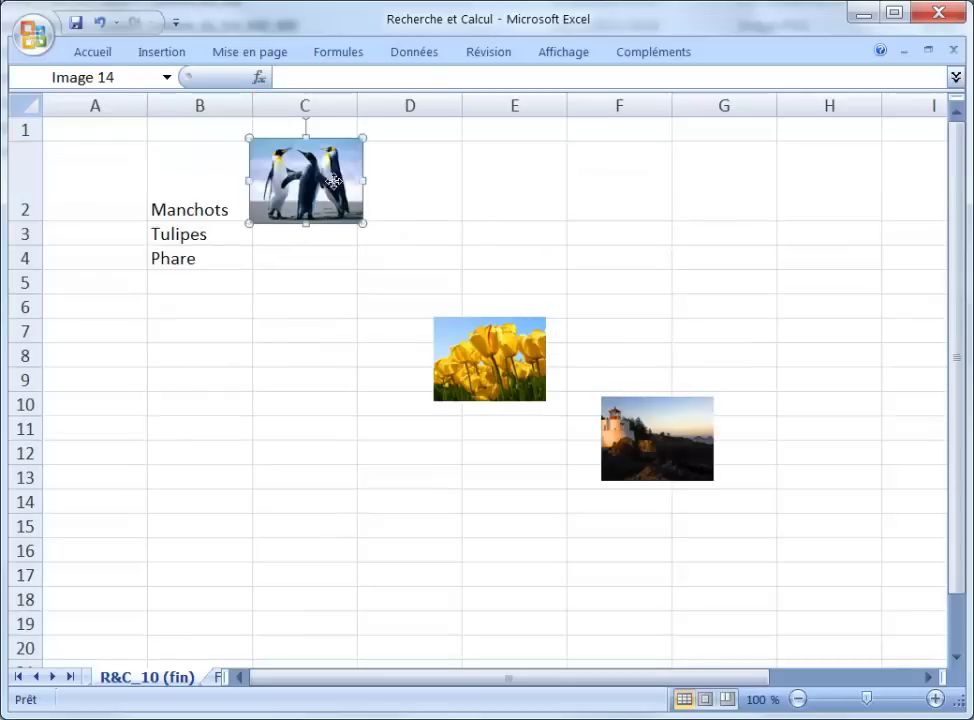
pyautogui.moveTo(358, 105); pyautogui.dragTo(381, 105)
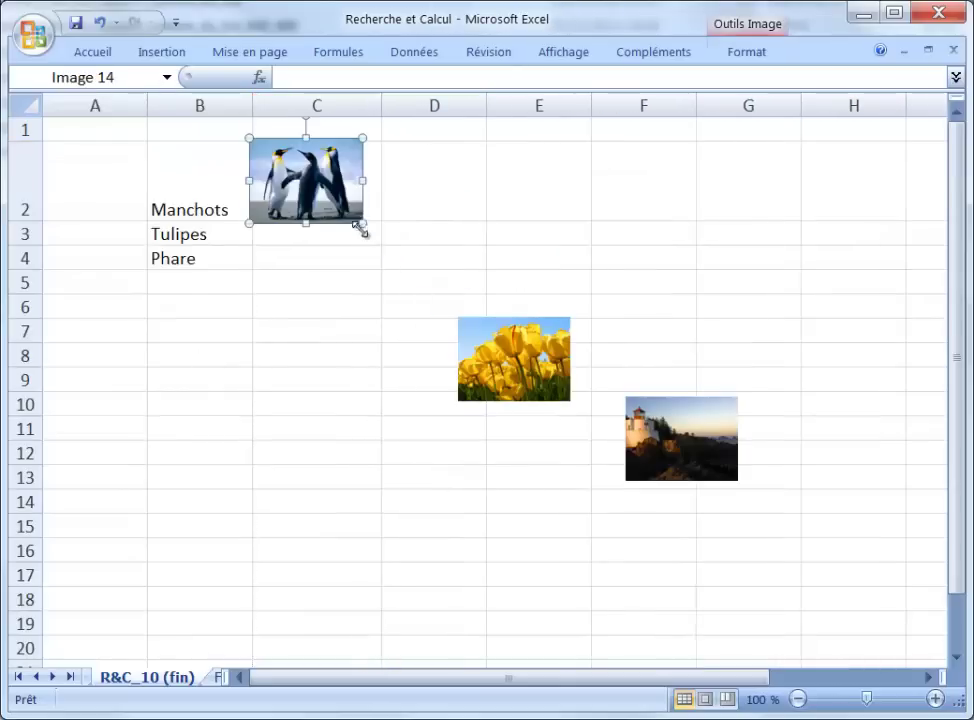
pyautogui.press('Right')
pyautogui.press('Right')
pyautogui.press('Right')
pyautogui.moveTo(28, 222); pyautogui.dragTo(28, 228)
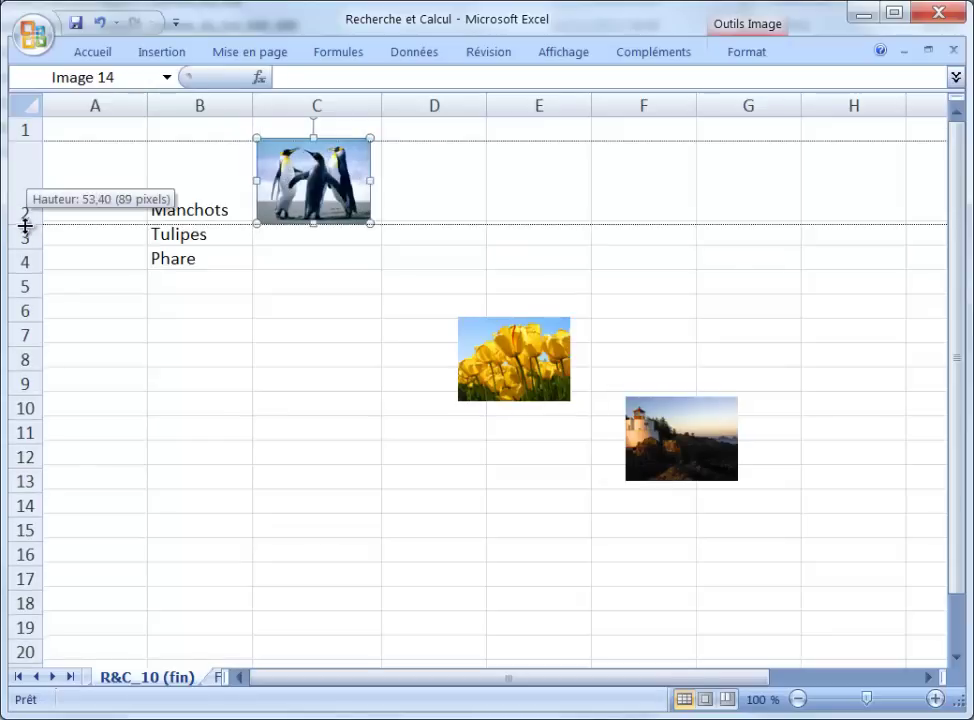
pyautogui.moveTo(319, 182); pyautogui.dragTo(324, 183)
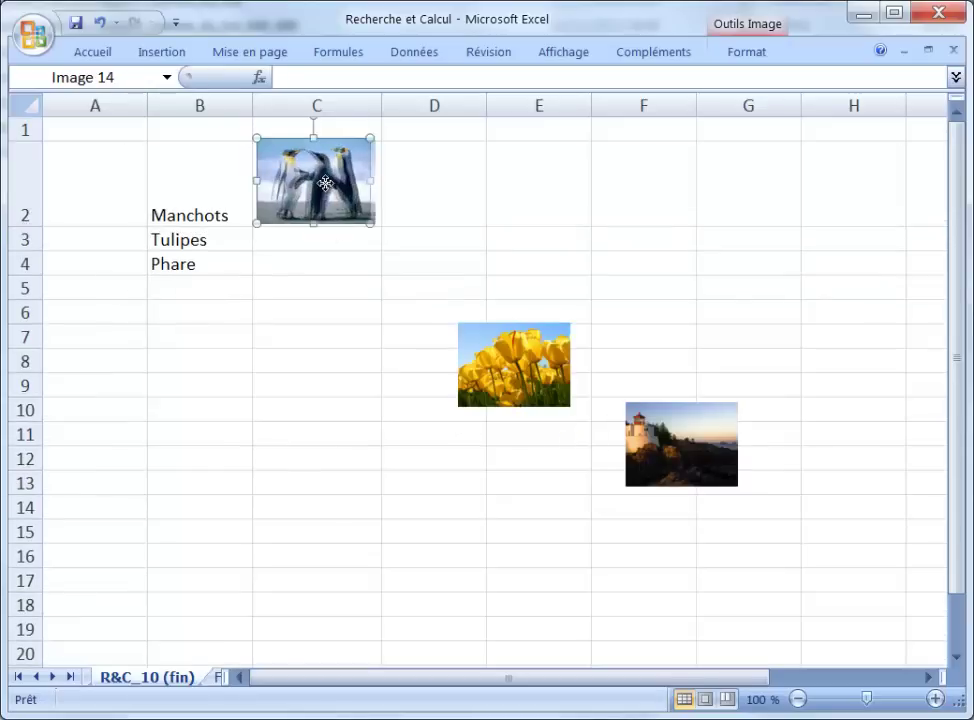
# Heighten rows 3 and 4 and place the tulip picture in C3 and the lighthouse in C4
pyautogui.moveTo(28, 252); pyautogui.dragTo(28, 337)
pyautogui.moveTo(528, 455); pyautogui.dragTo(334, 284)
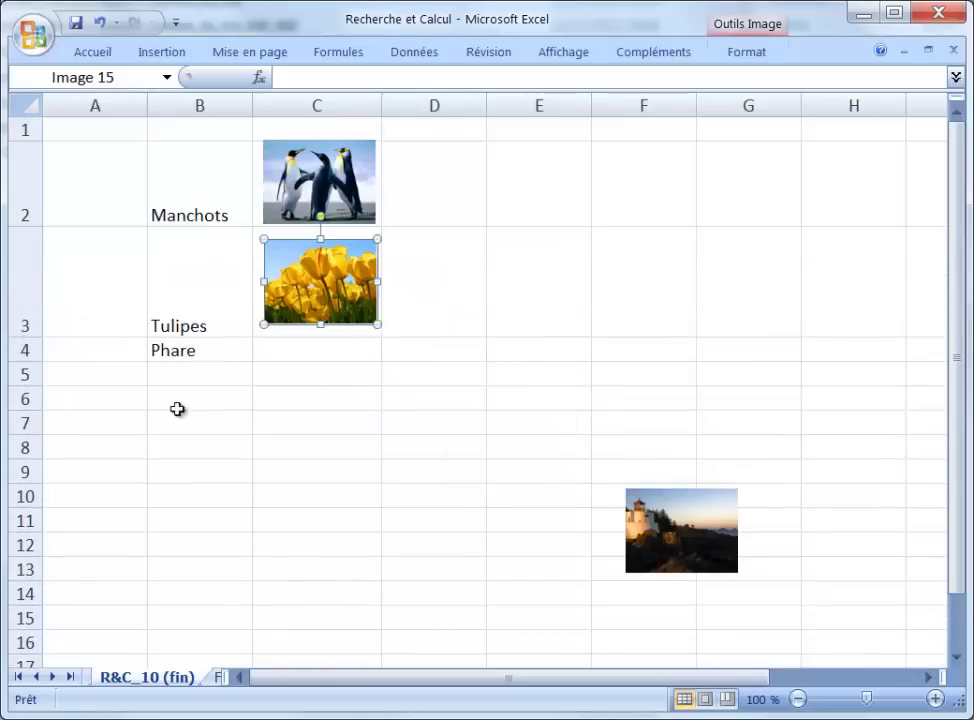
pyautogui.moveTo(28, 362); pyautogui.dragTo(28, 435)
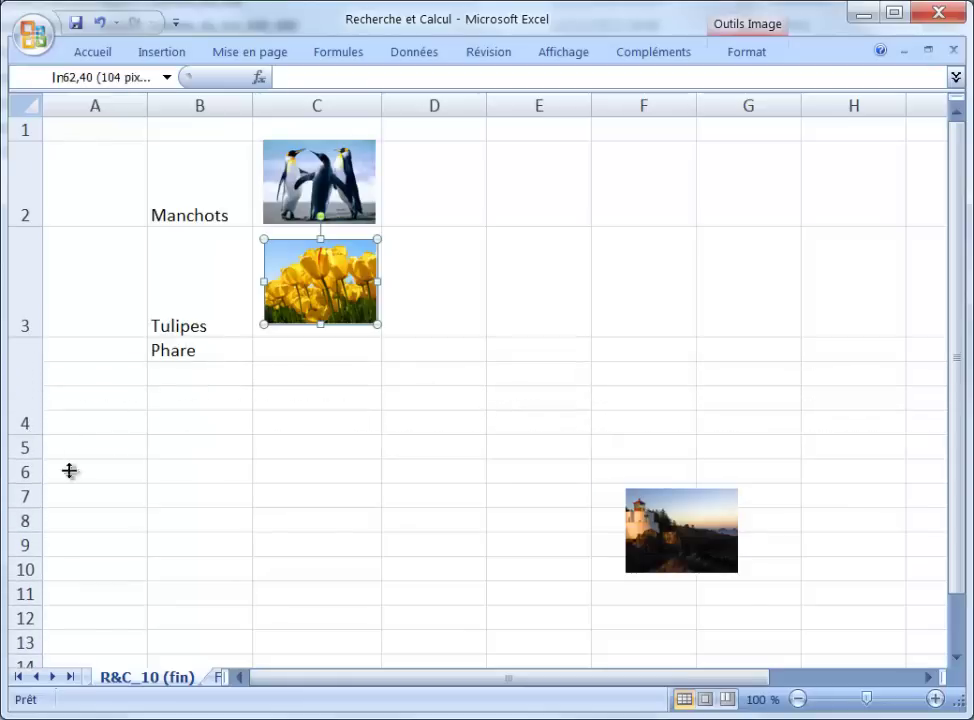
pyautogui.moveTo(693, 591)
pyautogui.mouseDown()
pyautogui.moveTo(368, 422)
pyautogui.moveTo(328, 376)
pyautogui.mouseUp()
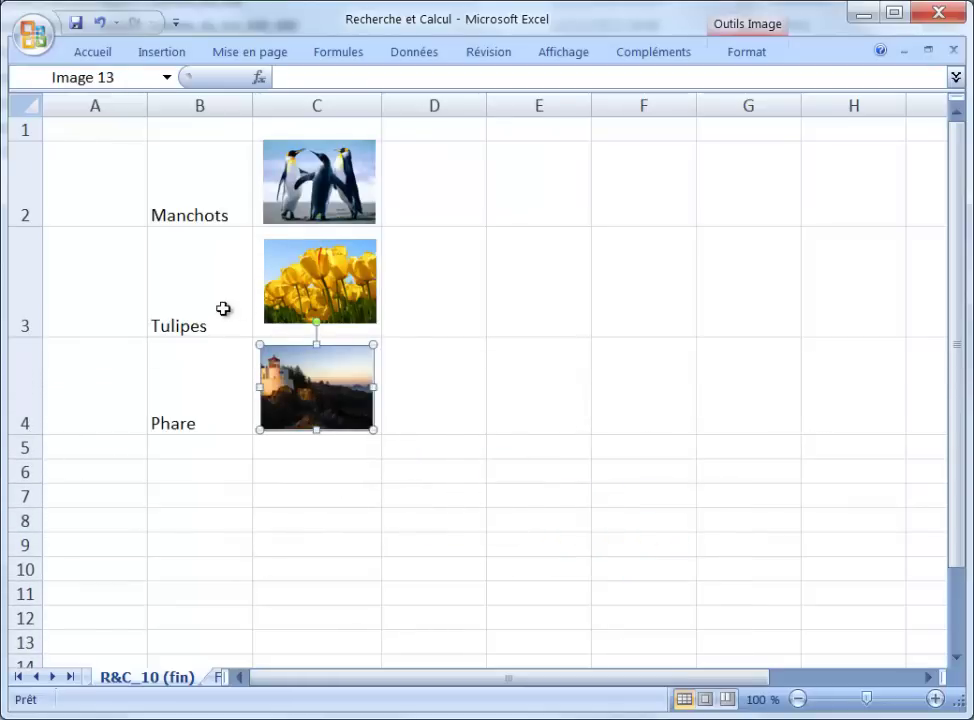
pyautogui.click(456, 189)
pyautogui.moveTo(226, 220); pyautogui.dragTo(187, 383)
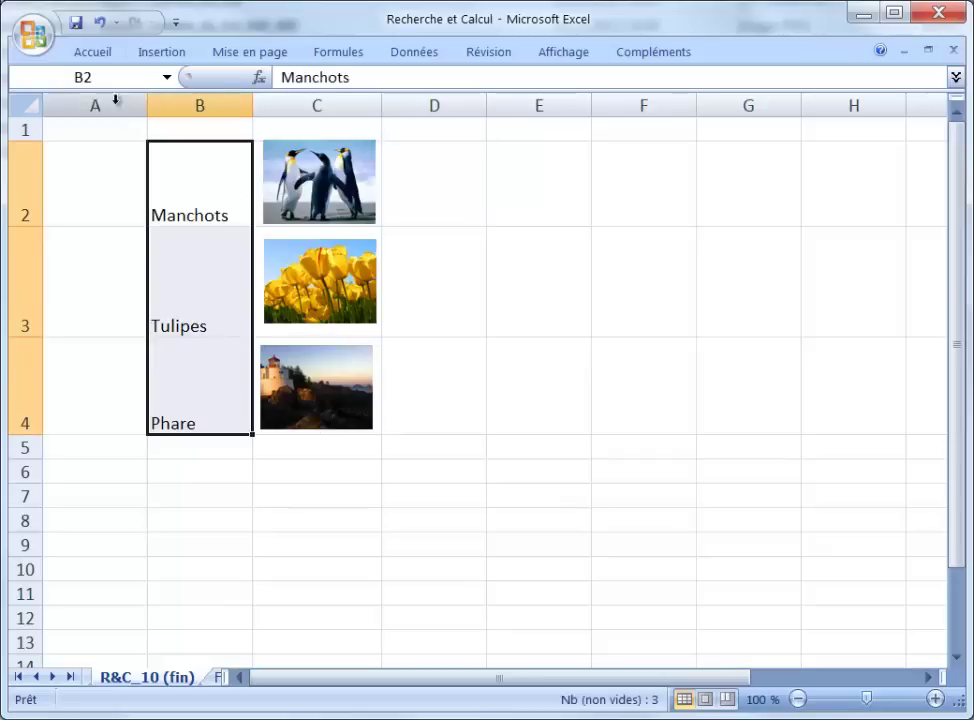
# Apply Centrer and Aligner au centre to the B2:B4 labels, then collapse the ribbon
pyautogui.doubleClick(94, 52)
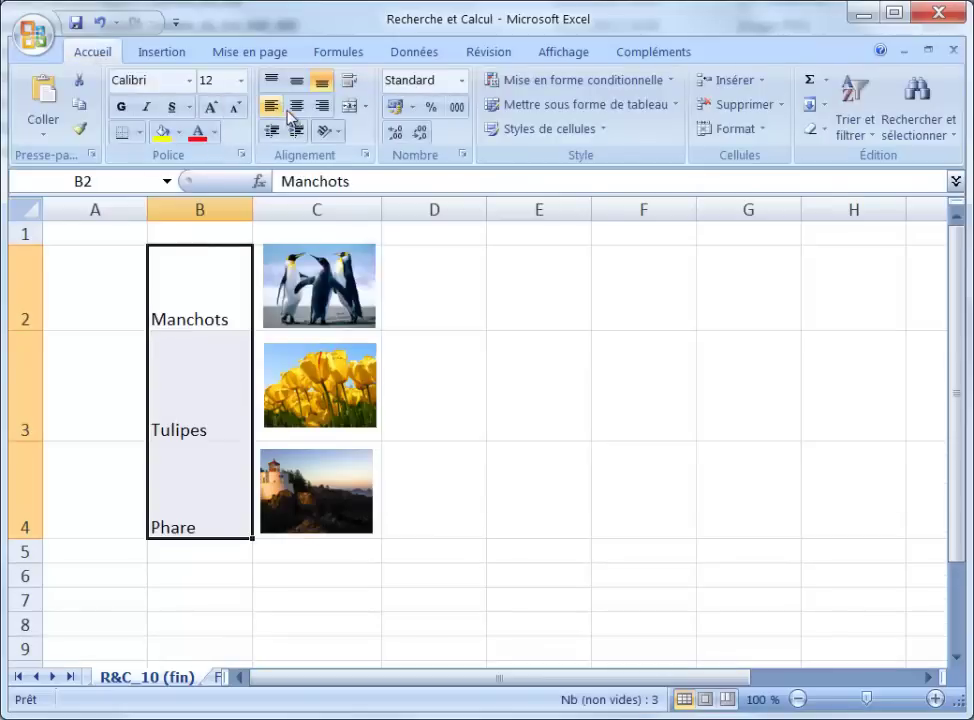
pyautogui.click(296, 105)
pyautogui.click(296, 80)
pyautogui.click(432, 275)
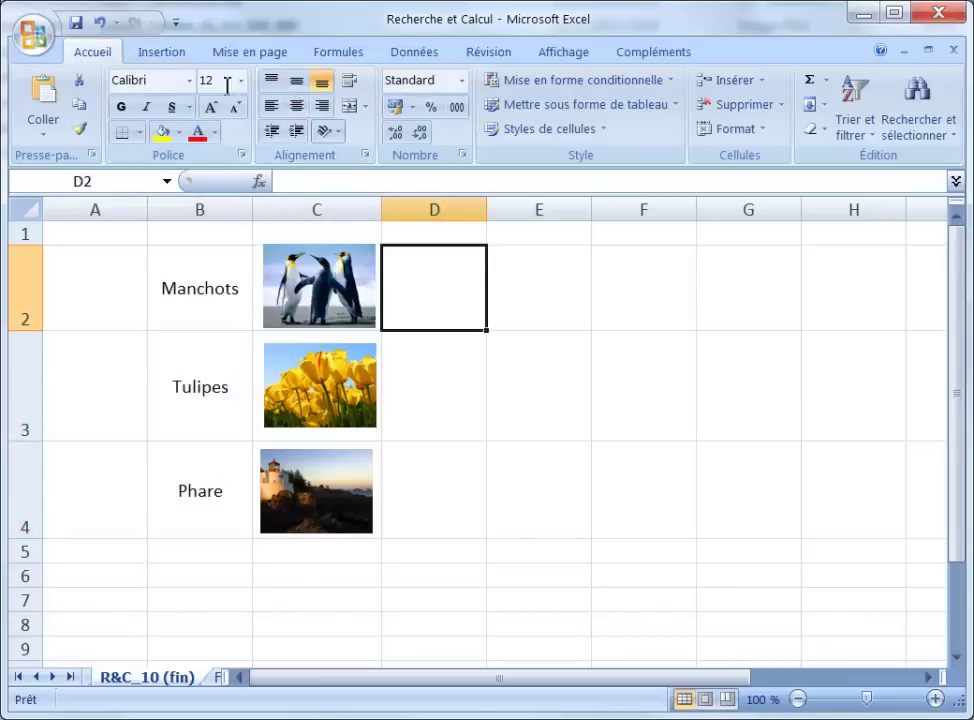
pyautogui.doubleClick(93, 53)
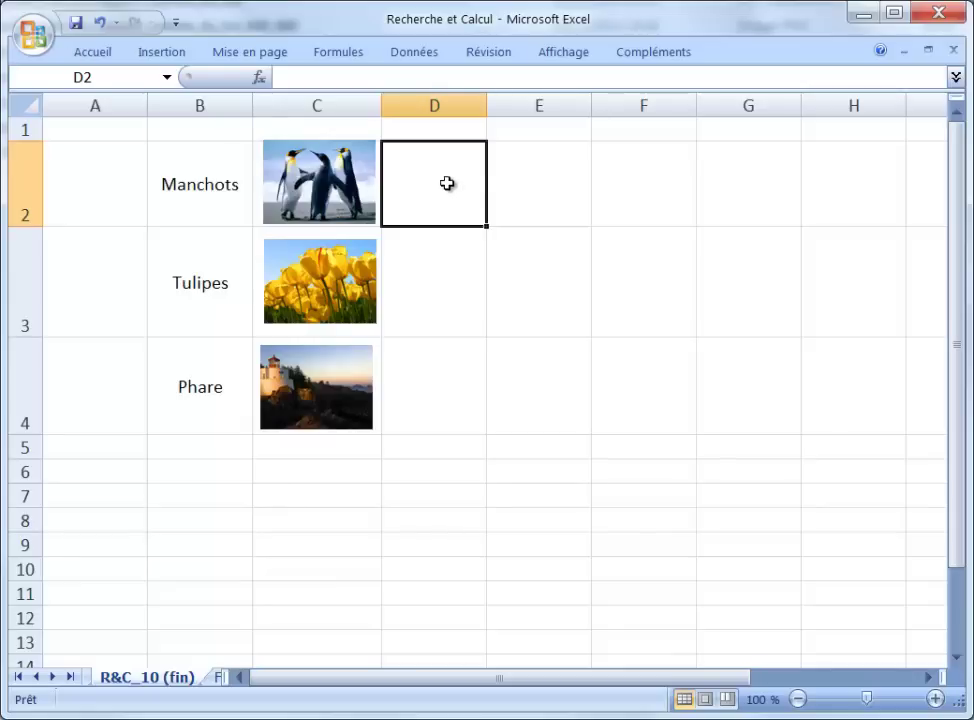
# Fill D2:D4 at once with =CELLULE("adresse";C2) using Ctrl+Enter
pyautogui.click(437, 292)
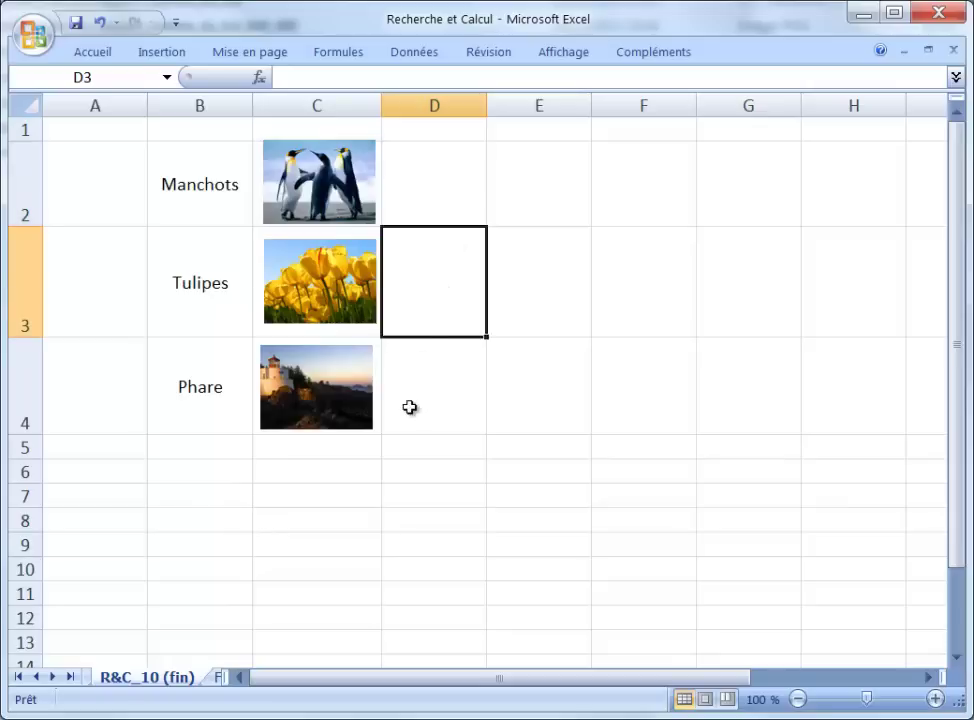
pyautogui.click(409, 407)
pyautogui.click(425, 192)
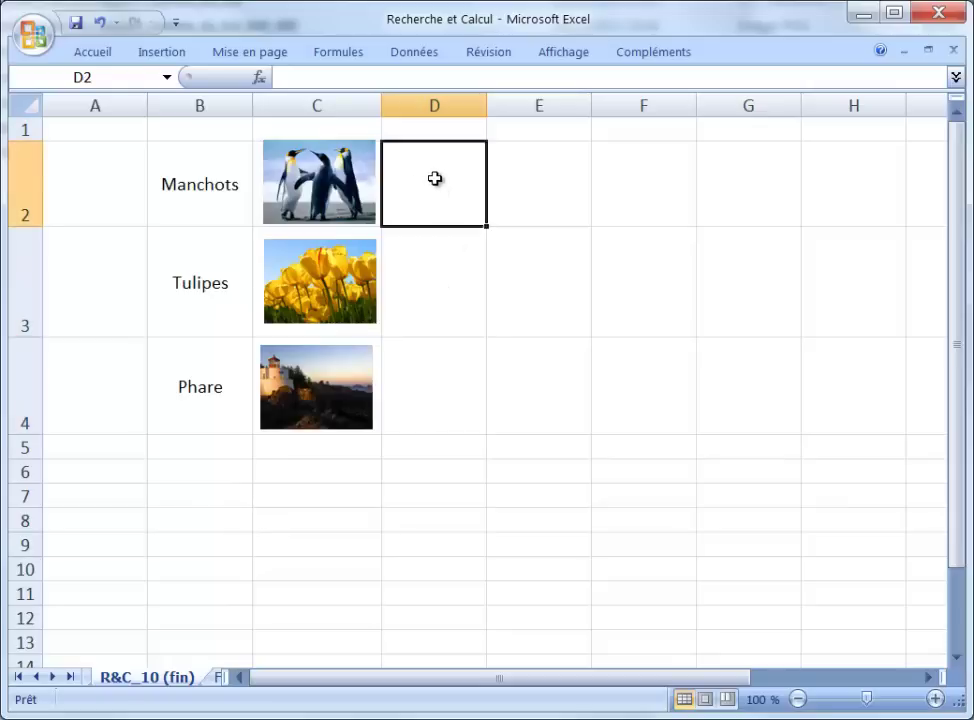
pyautogui.moveTo(439, 194); pyautogui.dragTo(428, 363)
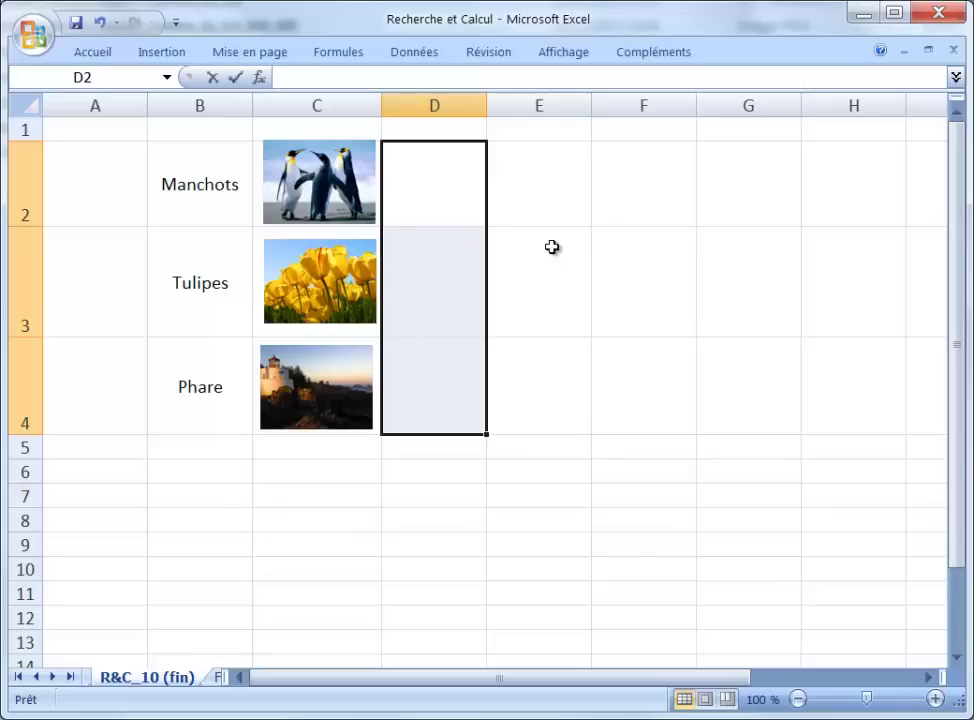
pyautogui.write('=cell')
pyautogui.press('Tab')
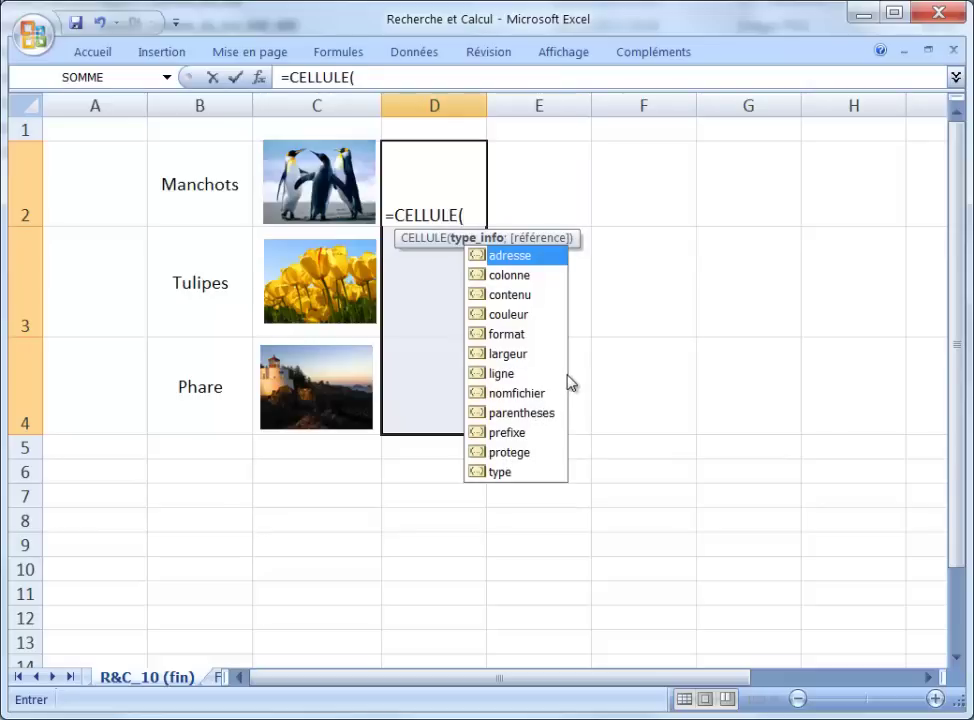
pyautogui.press('Tab')
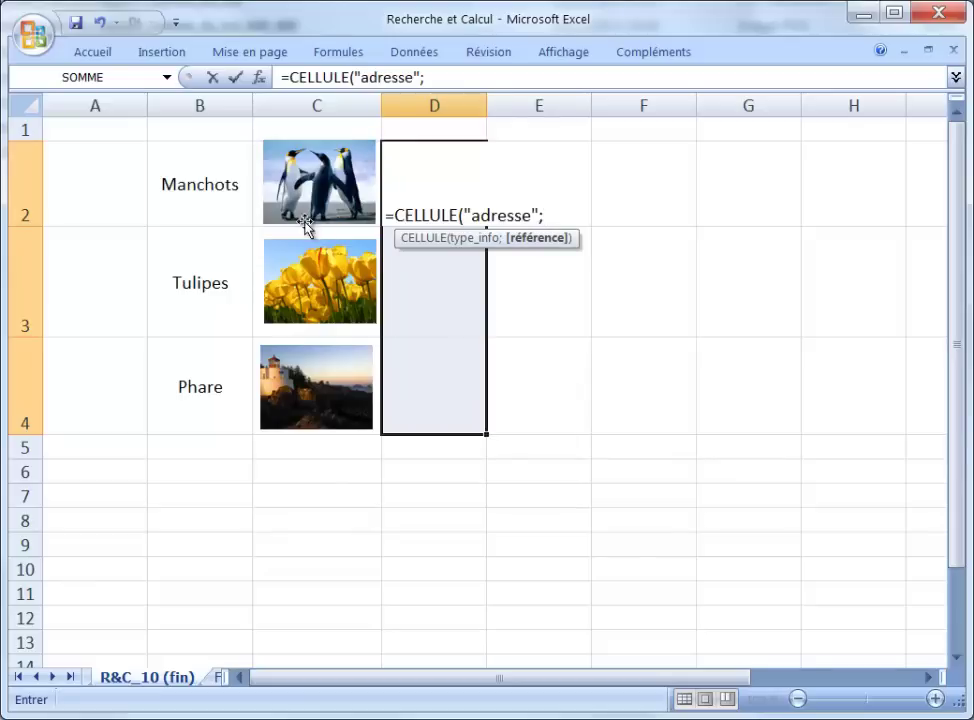
pyautogui.click(257, 184)
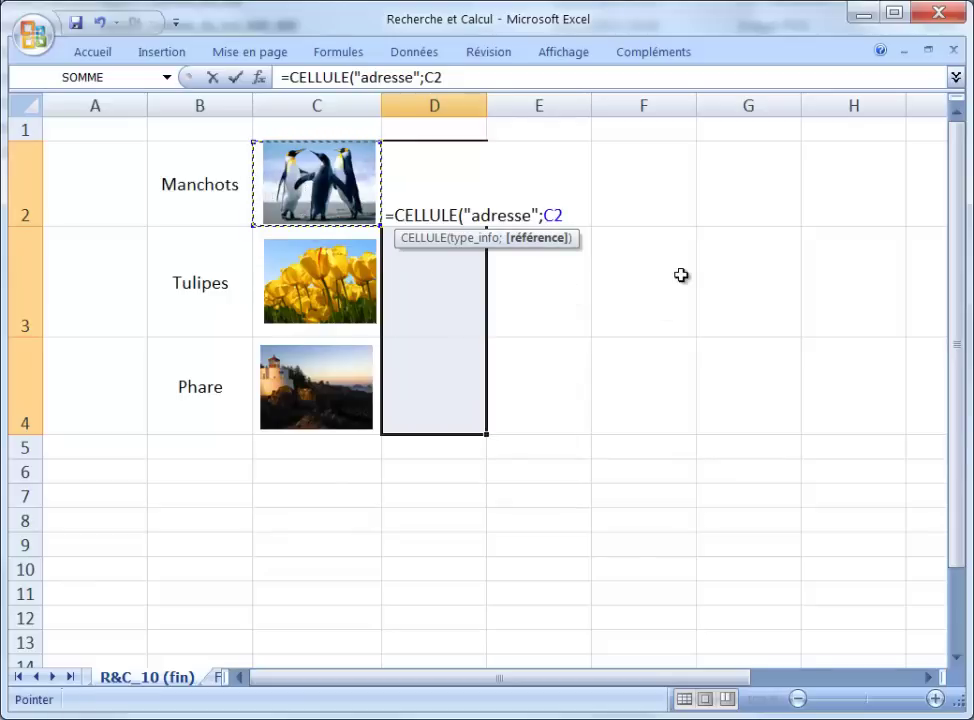
pyautogui.write(')')
pyautogui.hotkey('ctrl', 'Return')
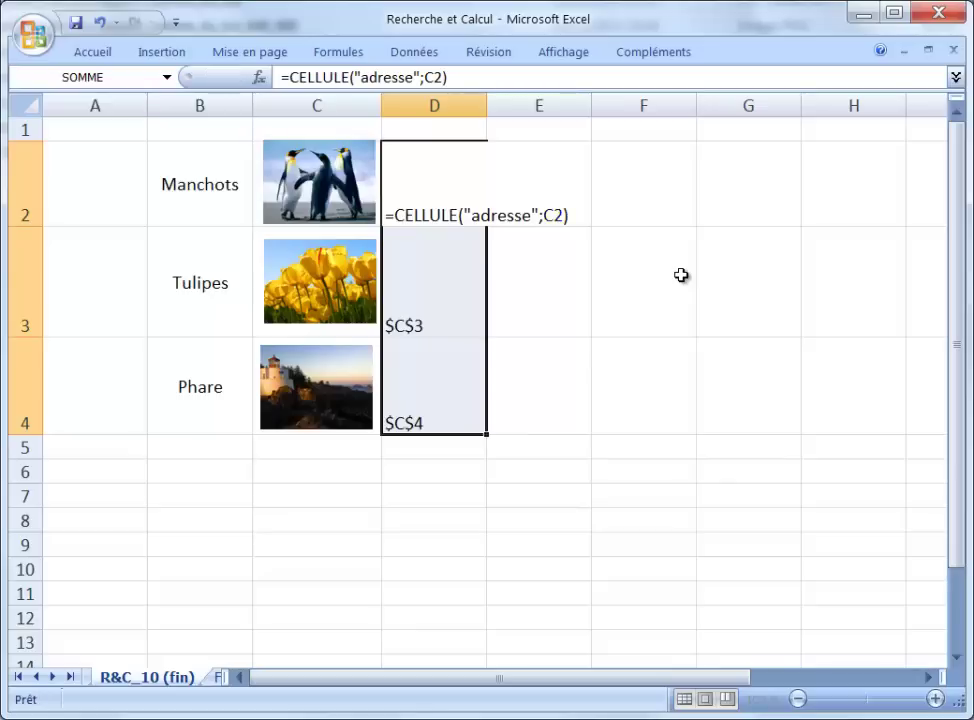
# Centre the D2:D4 addresses horizontally and vertically, then collapse the ribbon
pyautogui.doubleClick(93, 51)
pyautogui.click(296, 105)
pyautogui.click(296, 80)
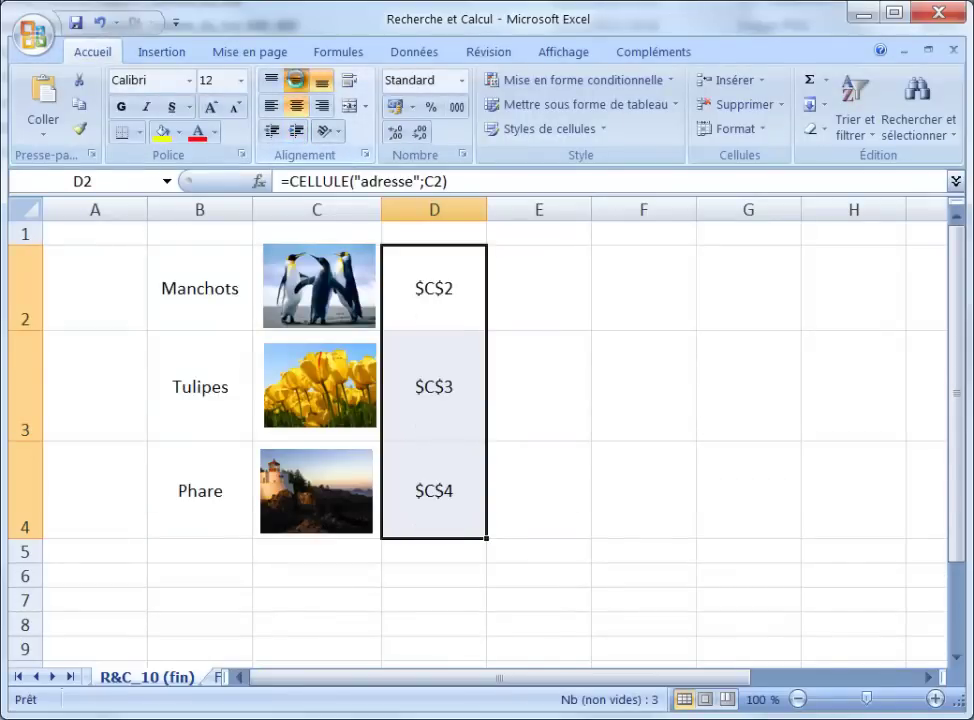
pyautogui.click(625, 276)
pyautogui.doubleClick(102, 52)
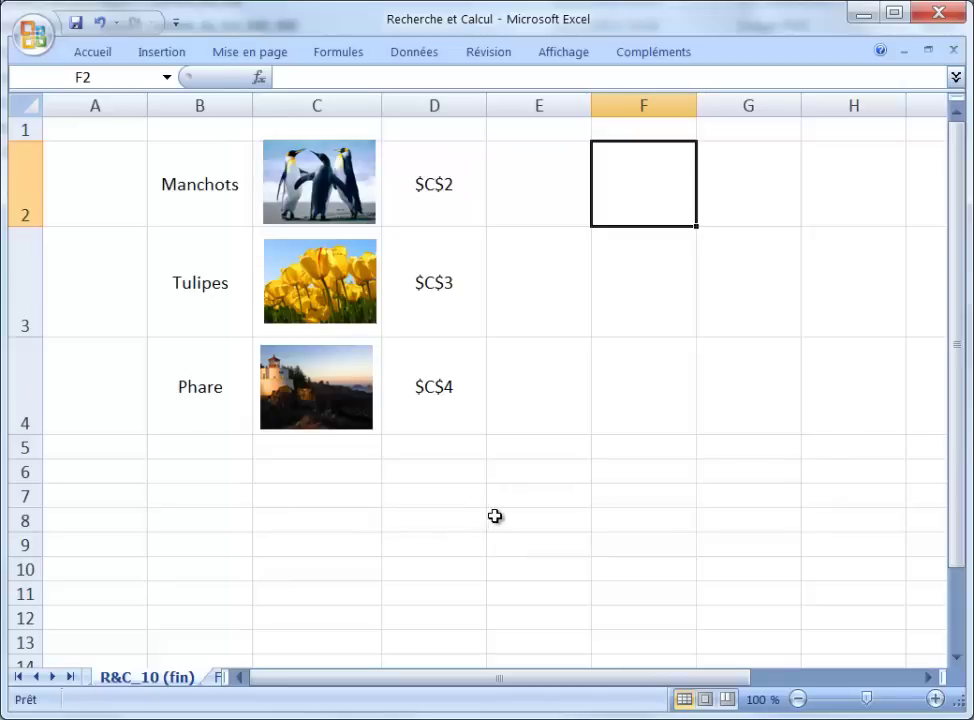
# Open the Gestionnaire de noms from Formules and start a new name
pyautogui.click(335, 55)
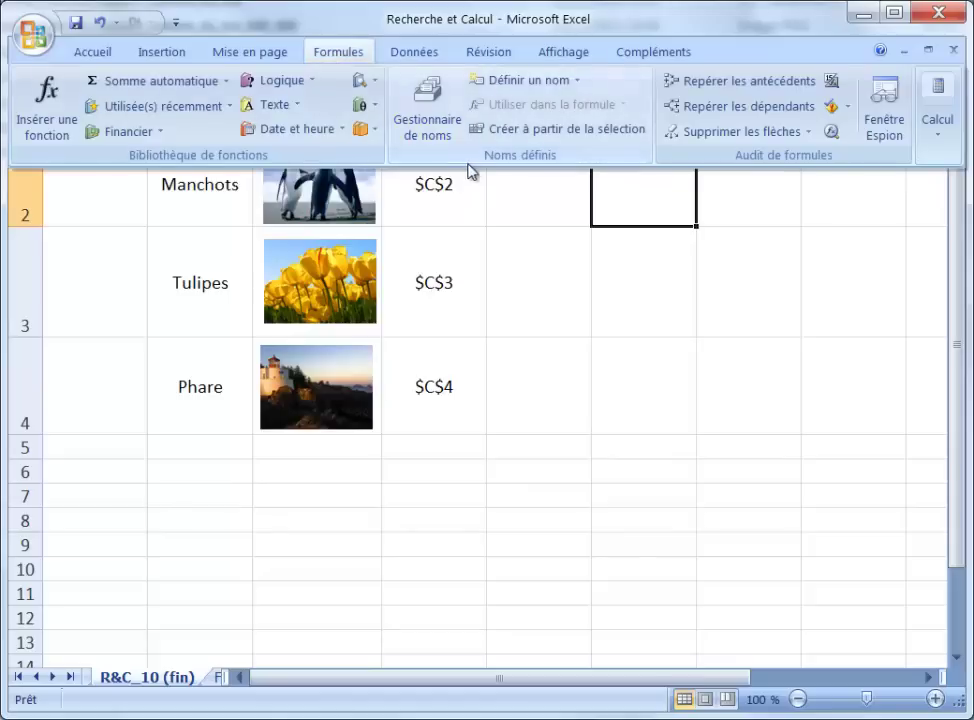
pyautogui.click(430, 104)
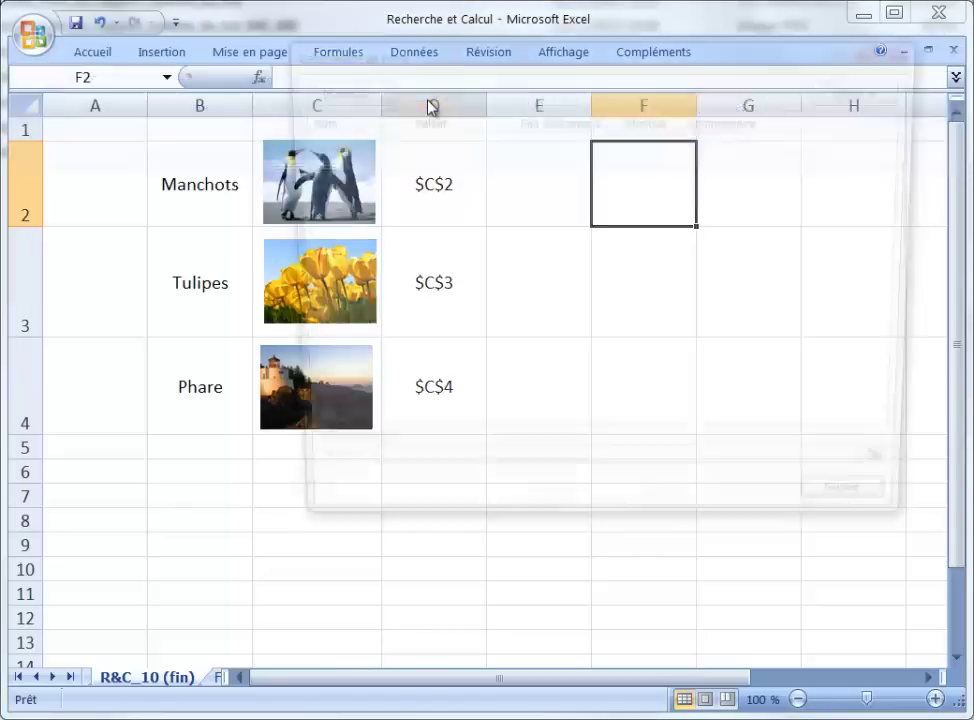
pyautogui.moveTo(452, 64)
pyautogui.mouseDown()
pyautogui.moveTo(438, 164)
pyautogui.moveTo(461, 150)
pyautogui.mouseUp()
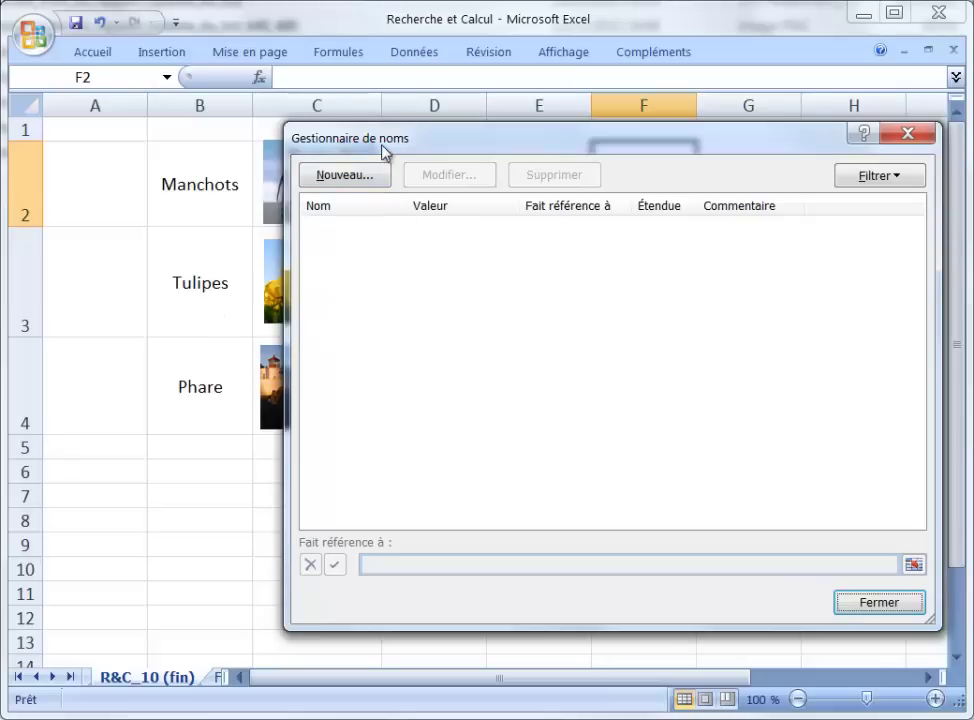
pyautogui.moveTo(392, 148); pyautogui.dragTo(417, 145)
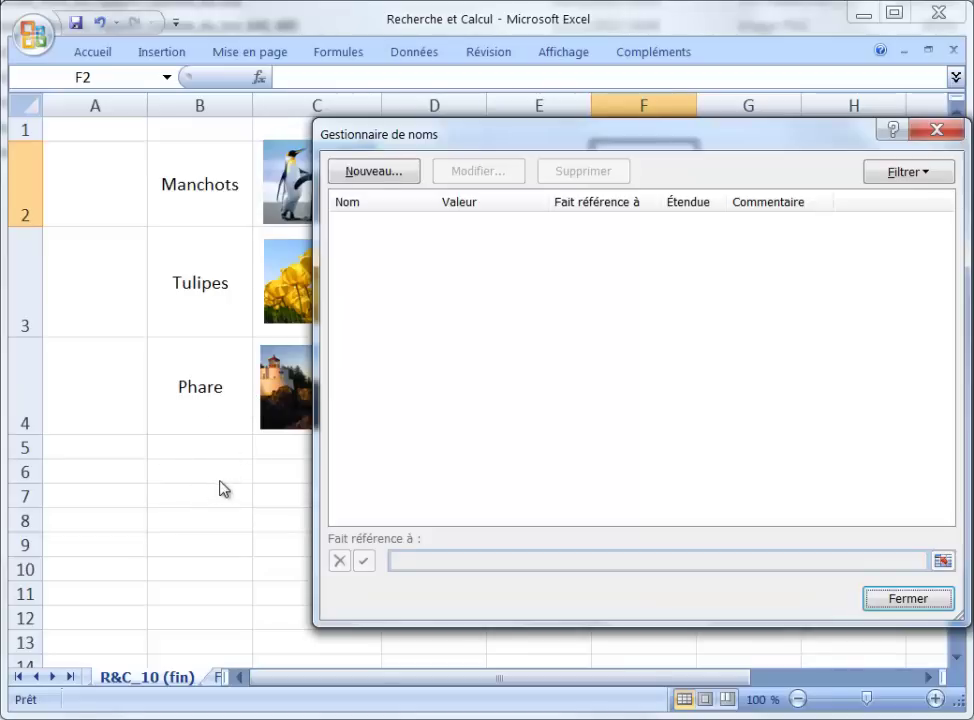
pyautogui.moveTo(611, 140)
pyautogui.mouseDown()
pyautogui.moveTo(557, 126)
pyautogui.moveTo(565, 124)
pyautogui.mouseUp()
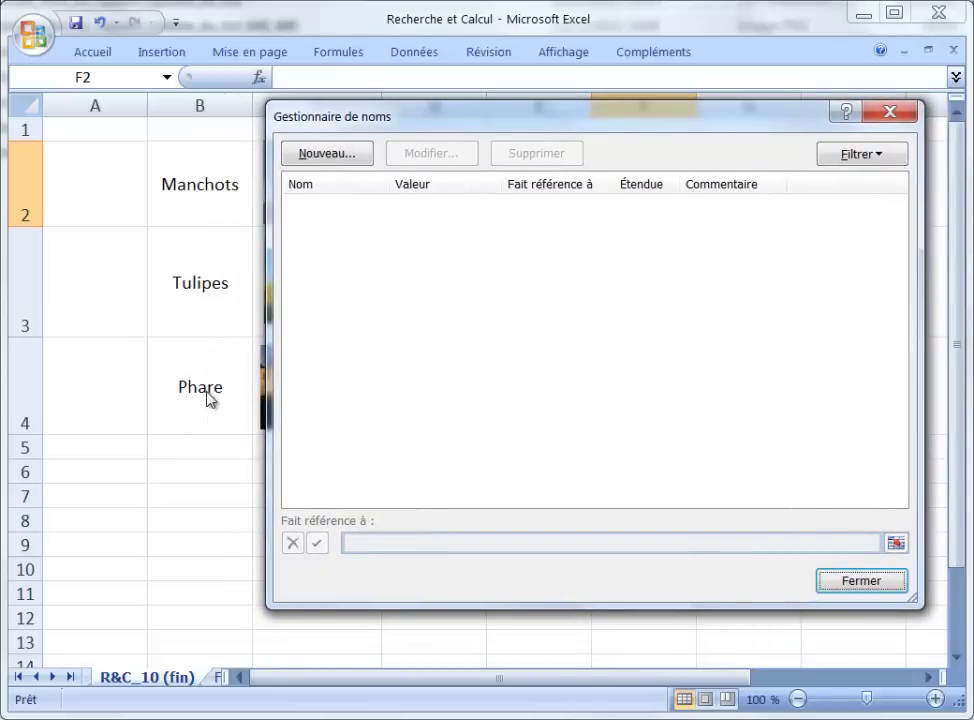
pyautogui.click(333, 153)
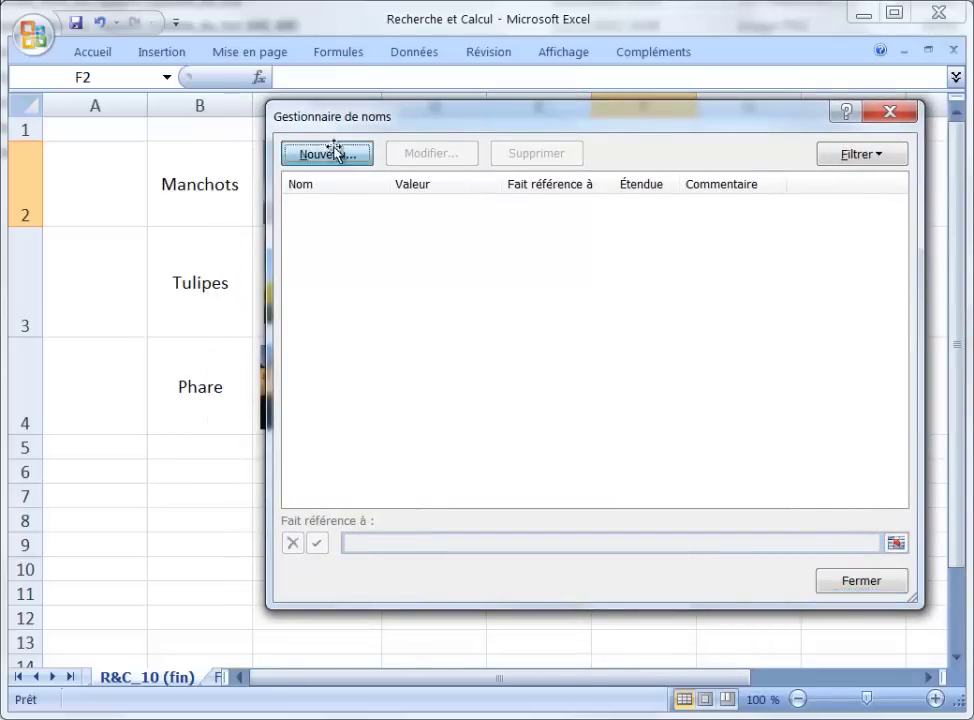
pyautogui.moveTo(570, 237); pyautogui.dragTo(407, 201)
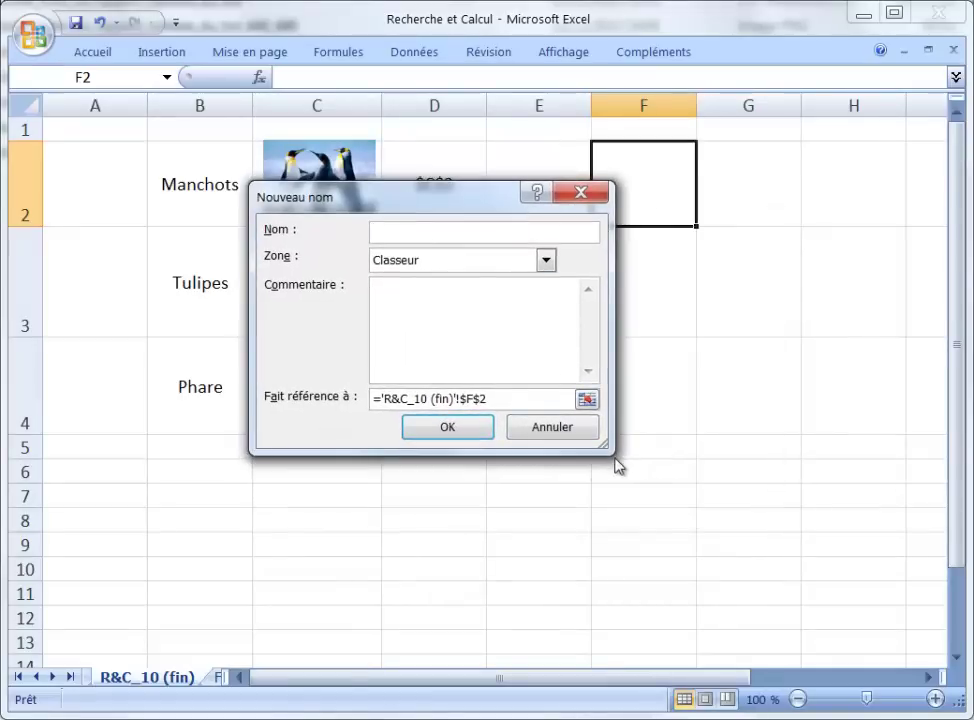
pyautogui.moveTo(622, 468); pyautogui.dragTo(760, 566)
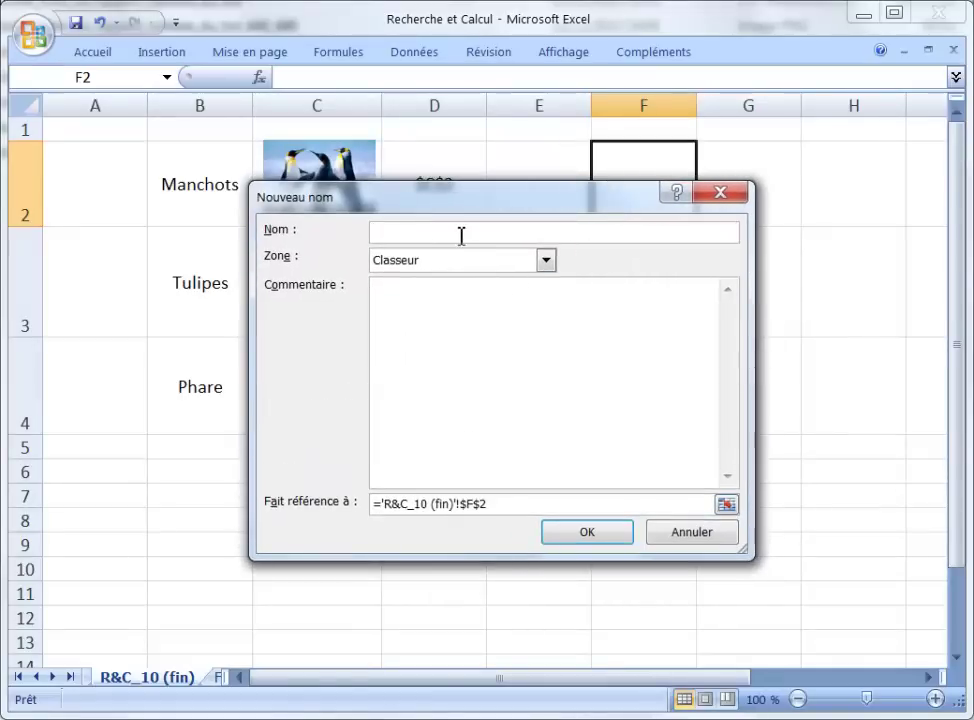
# Define the name liste referring to $B$2:$B$4 and close the Gestionnaire de noms
pyautogui.write('liste')
pyautogui.moveTo(538, 505); pyautogui.dragTo(323, 508)
pyautogui.write('=')
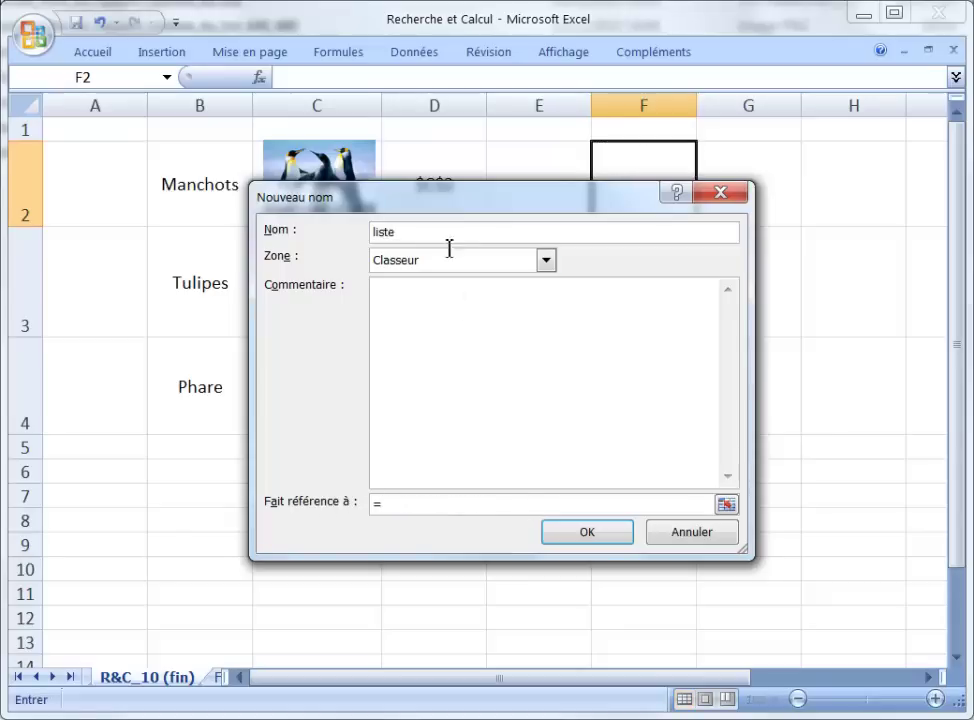
pyautogui.moveTo(459, 197); pyautogui.dragTo(558, 197)
pyautogui.moveTo(200, 180); pyautogui.dragTo(191, 375)
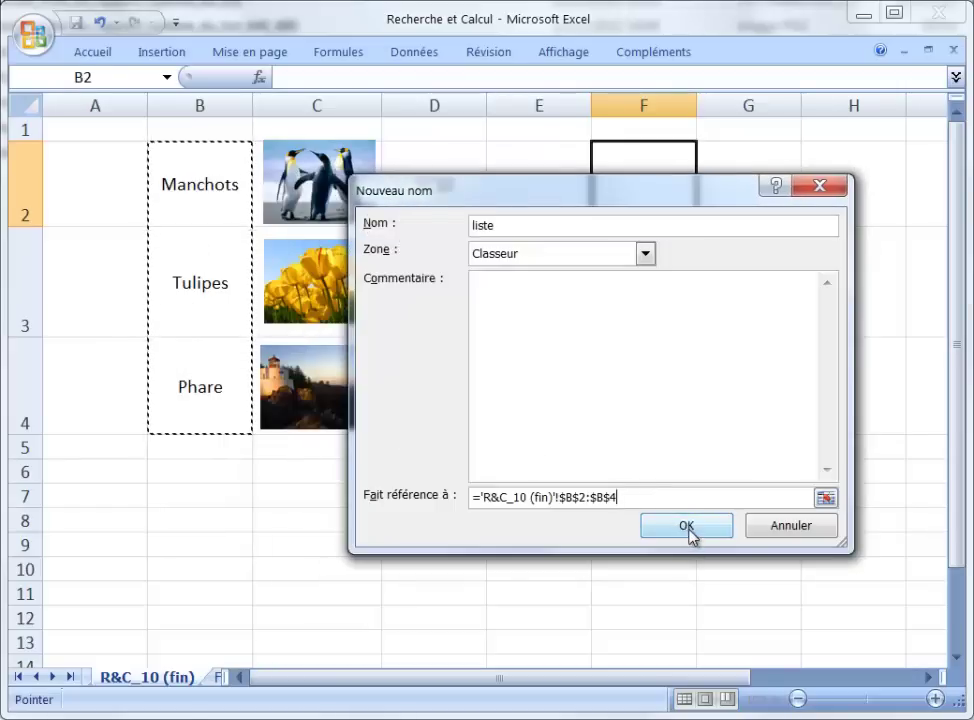
pyautogui.click(688, 527)
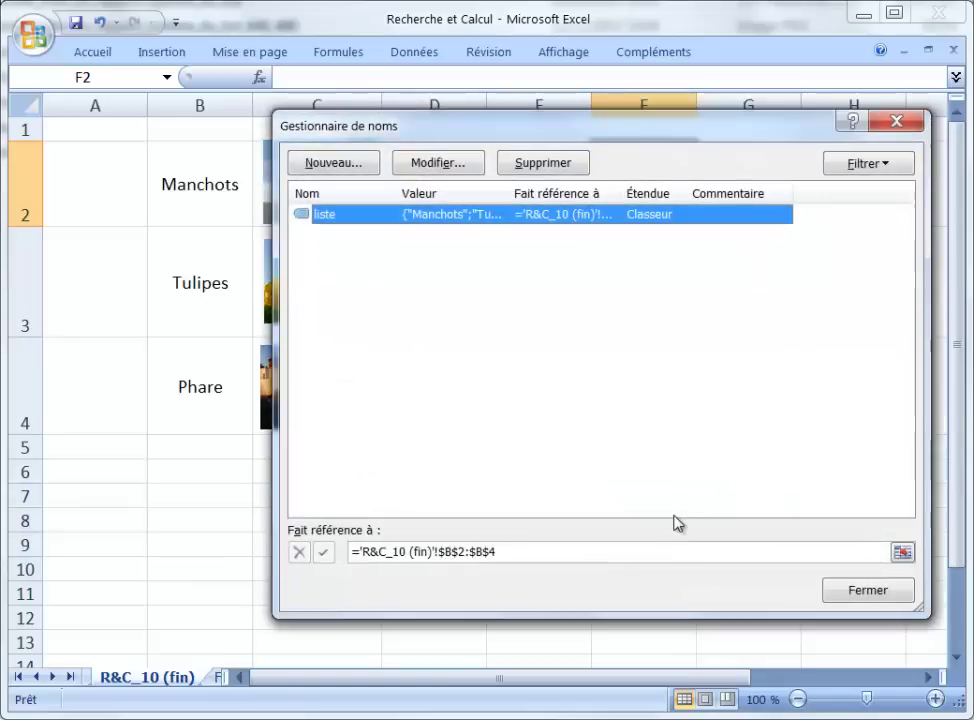
pyautogui.click(755, 552)
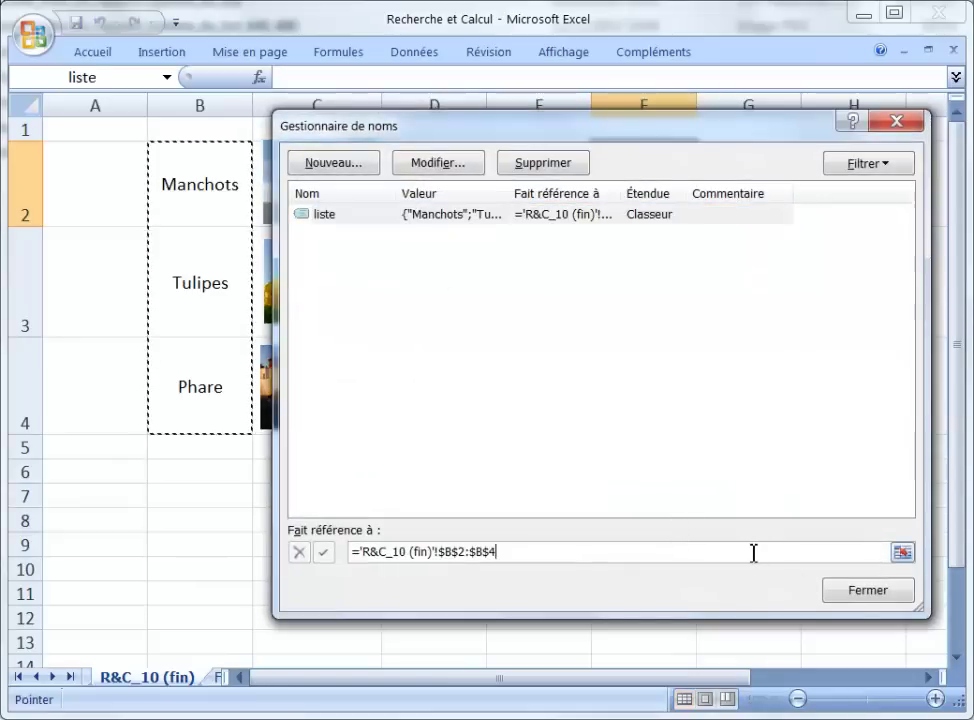
pyautogui.click(890, 598)
pyautogui.click(220, 472)
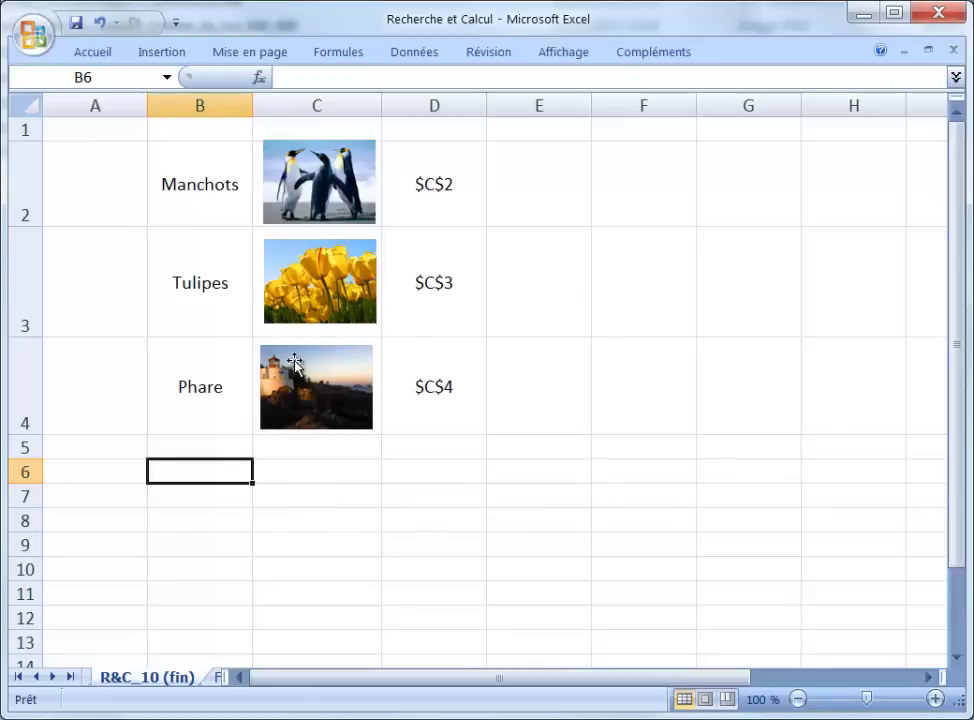
# Give B6 a Liste data validation with source =liste, pasted via F3
pyautogui.click(415, 52)
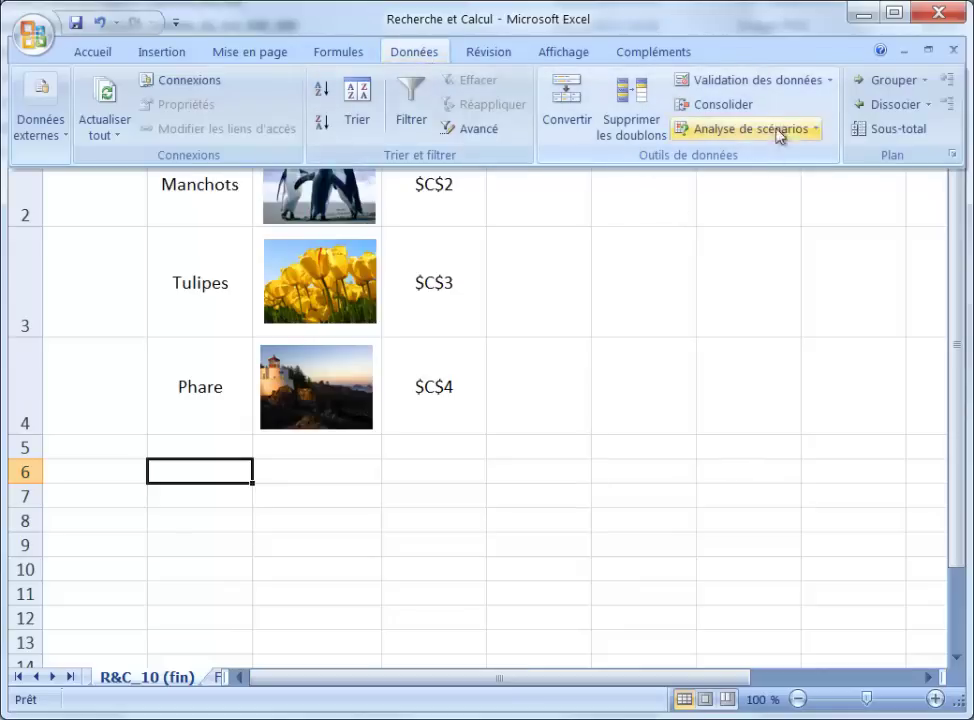
pyautogui.click(789, 83)
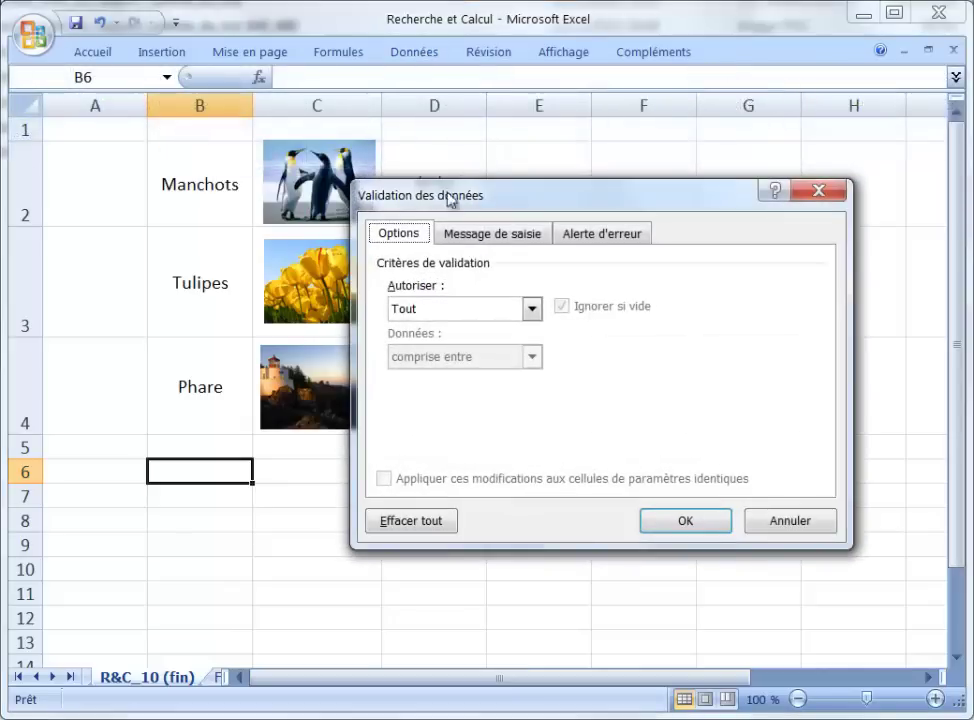
pyautogui.click(531, 308)
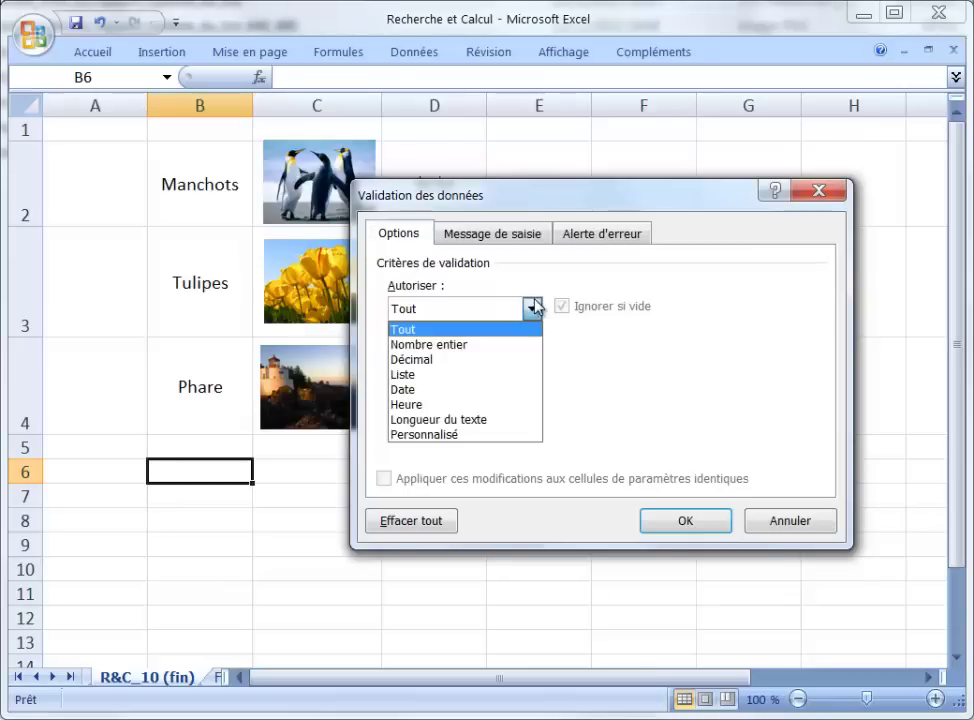
pyautogui.click(506, 378)
pyautogui.click(494, 403)
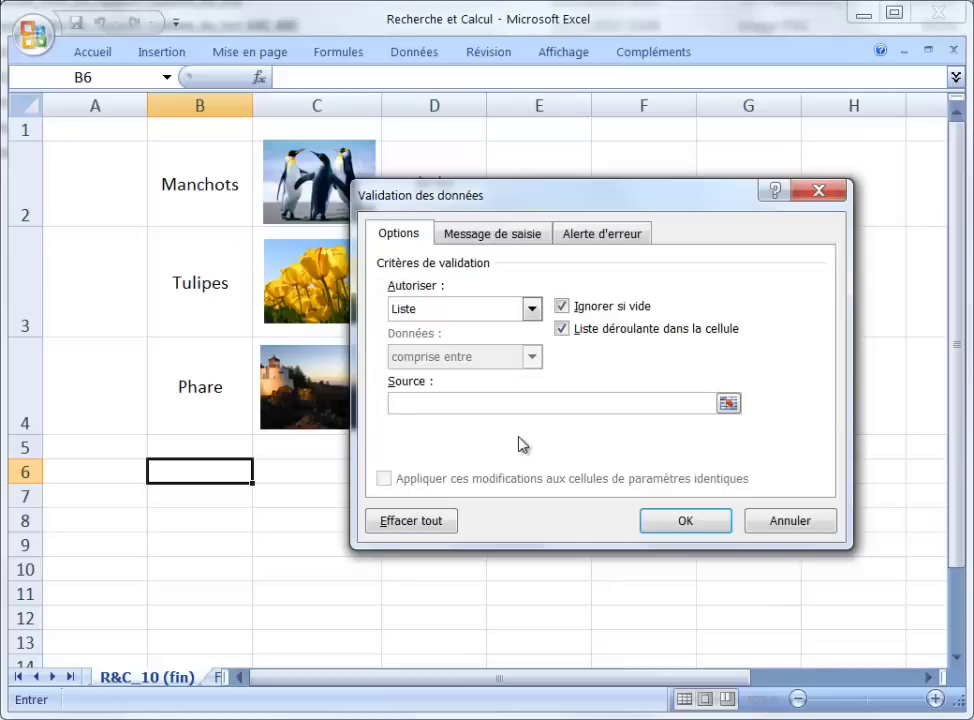
pyautogui.press('F3')
pyautogui.doubleClick(503, 316)
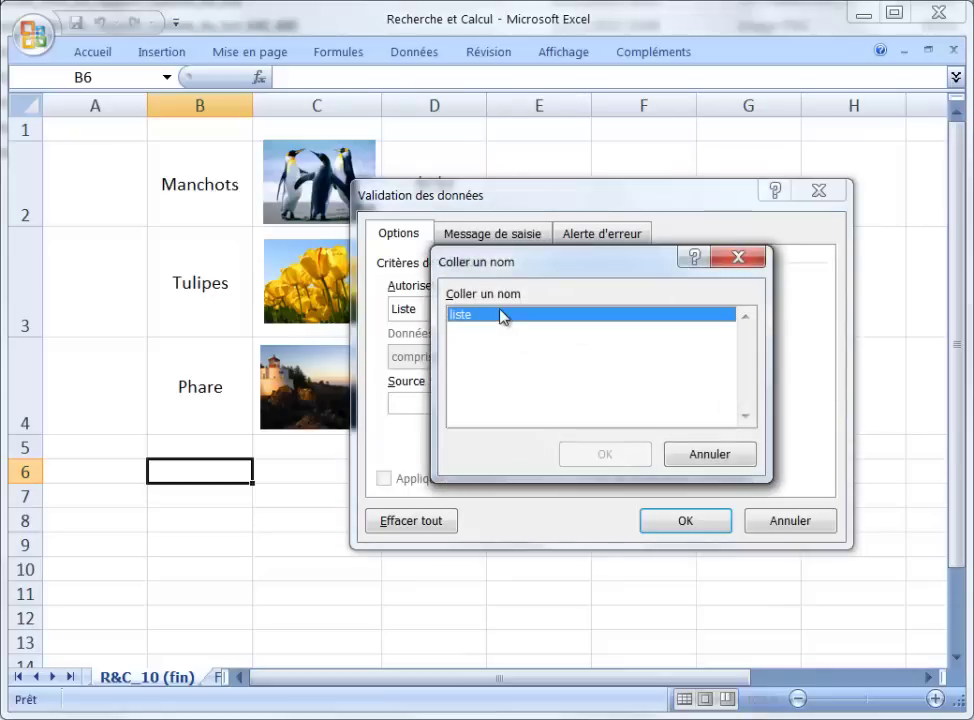
pyautogui.press('Escape')
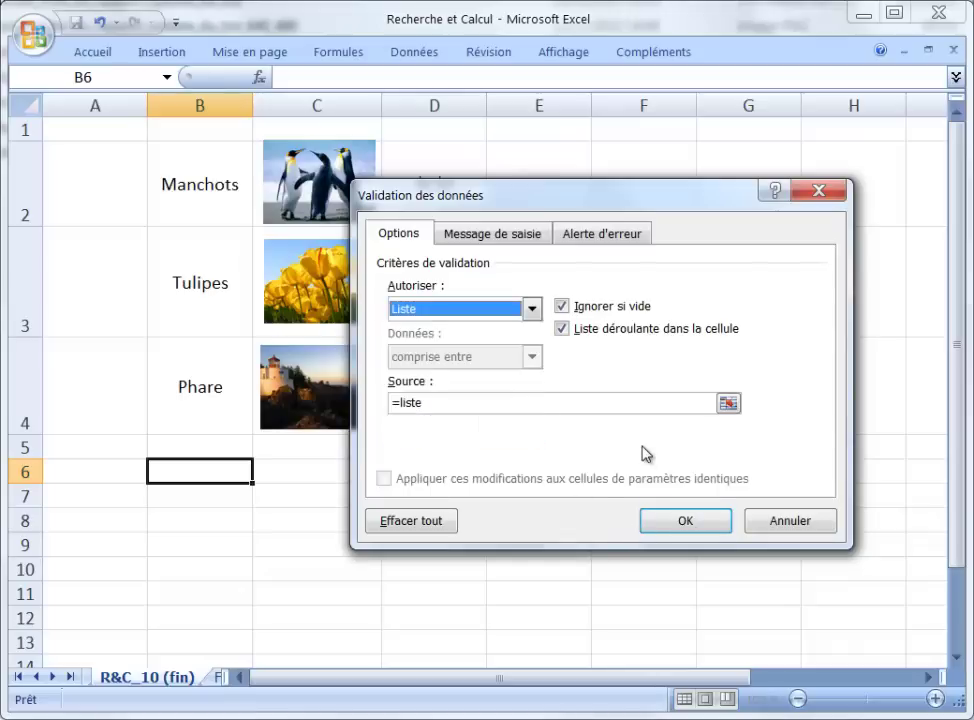
pyautogui.click(686, 521)
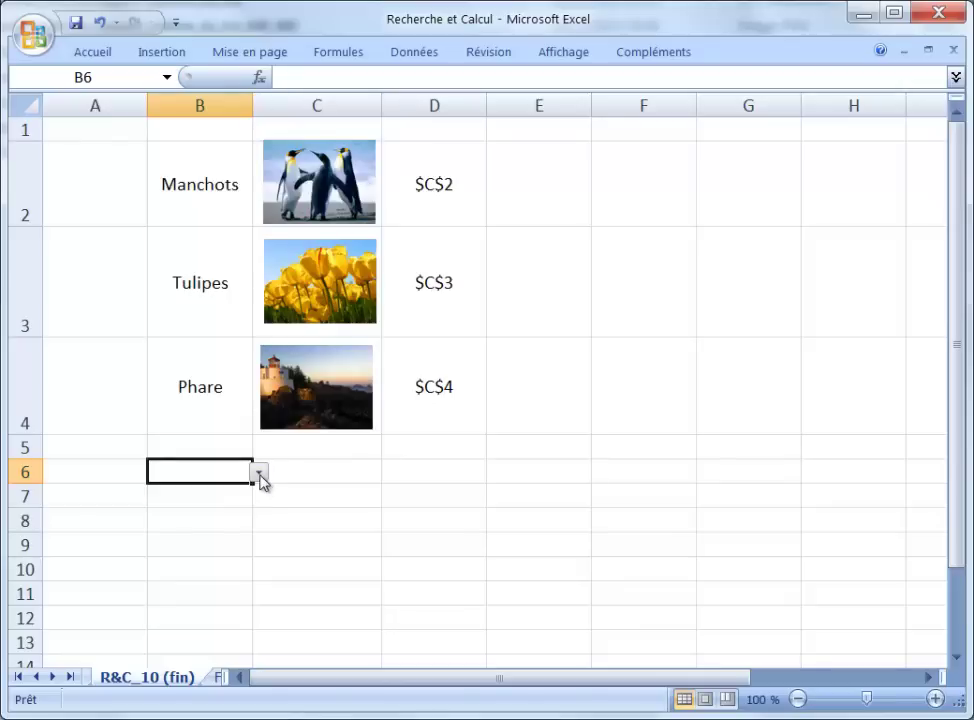
# Pick Tulipes, then Phare, then Manchots from B6's drop-down, ending on Manchots
pyautogui.click(259, 473)
pyautogui.click(246, 508)
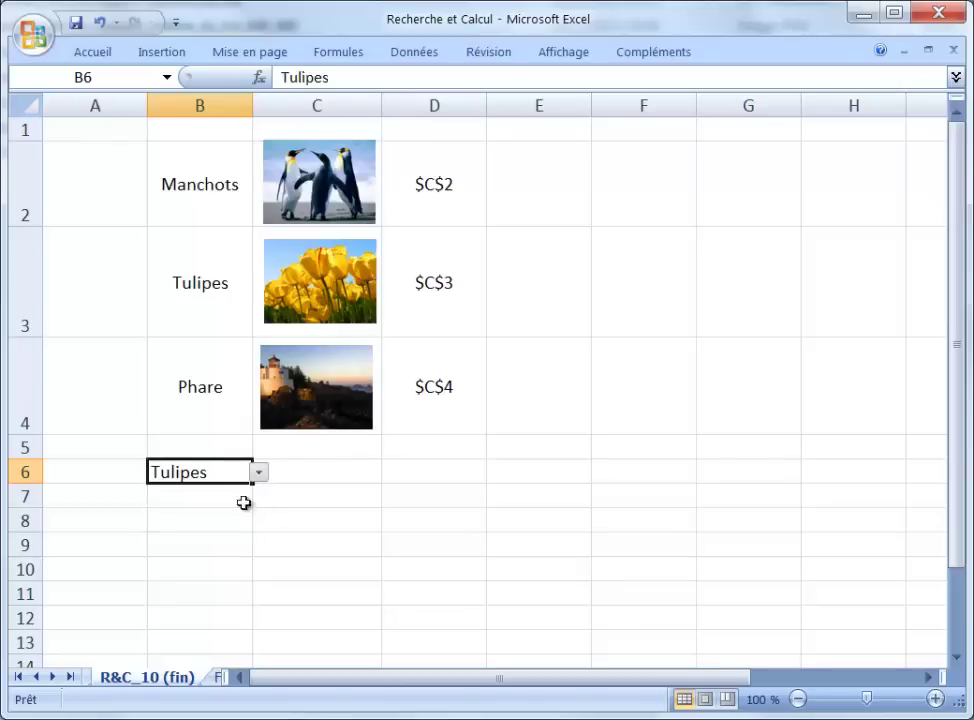
pyautogui.click(260, 473)
pyautogui.click(250, 523)
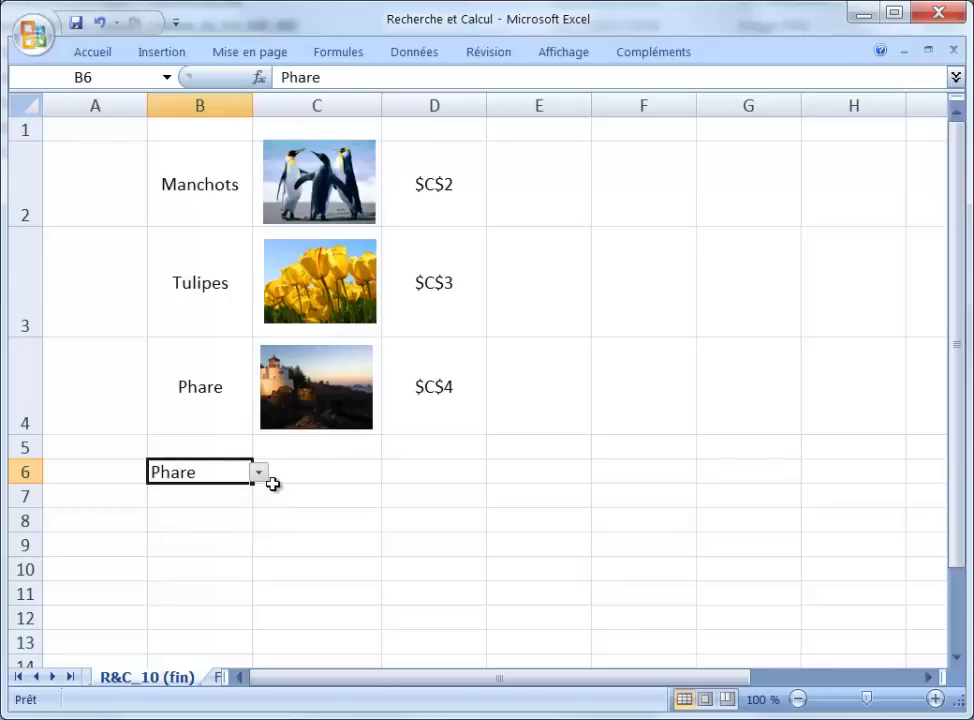
pyautogui.click(260, 473)
pyautogui.click(255, 492)
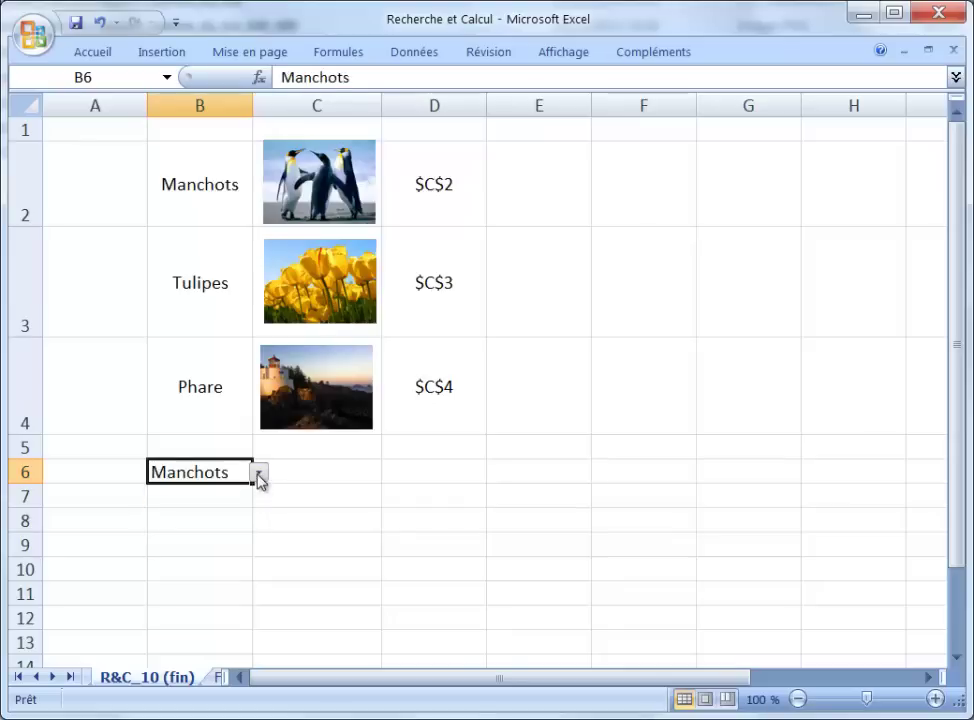
pyautogui.click(340, 515)
pyautogui.click(215, 476)
# Begin a new workbook-scoped name les_images in the Gestionnaire de noms, reference still $B$6
pyautogui.click(338, 56)
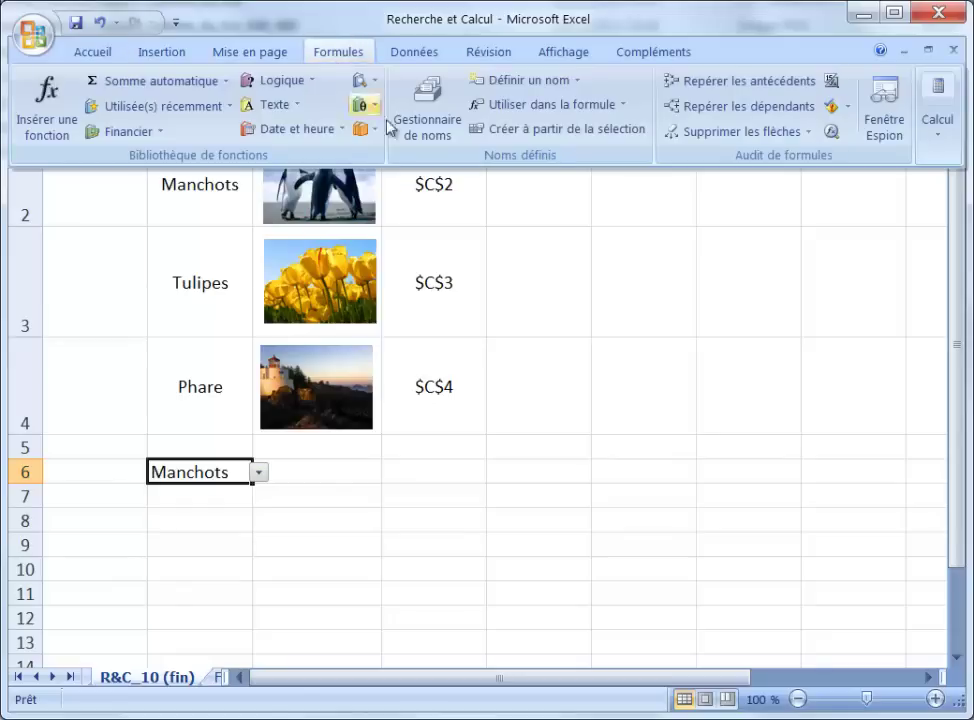
pyautogui.click(428, 105)
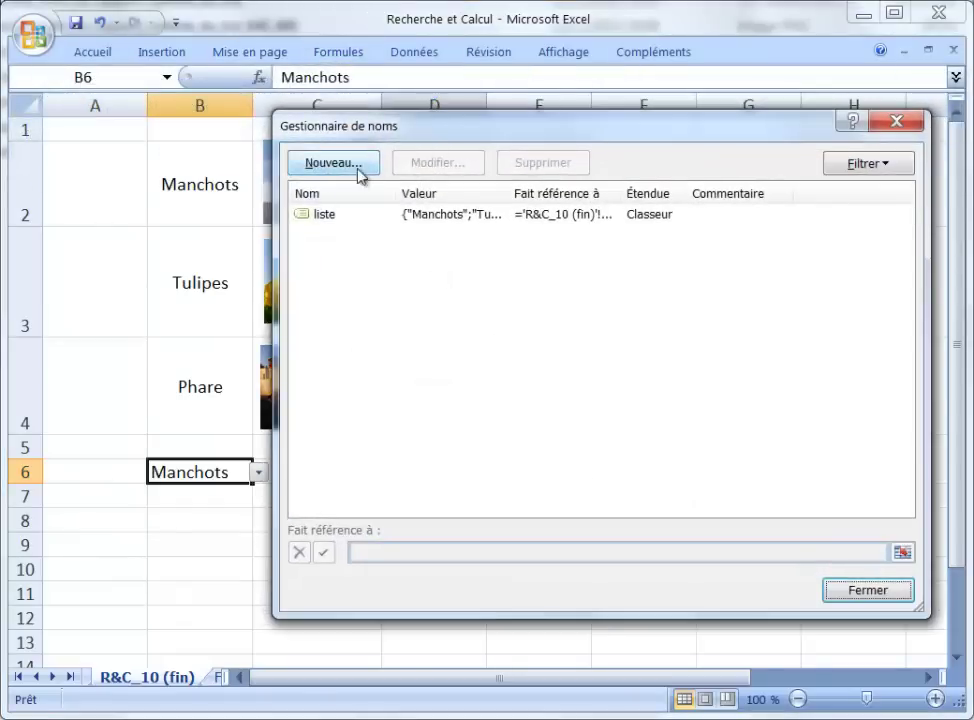
pyautogui.click(355, 170)
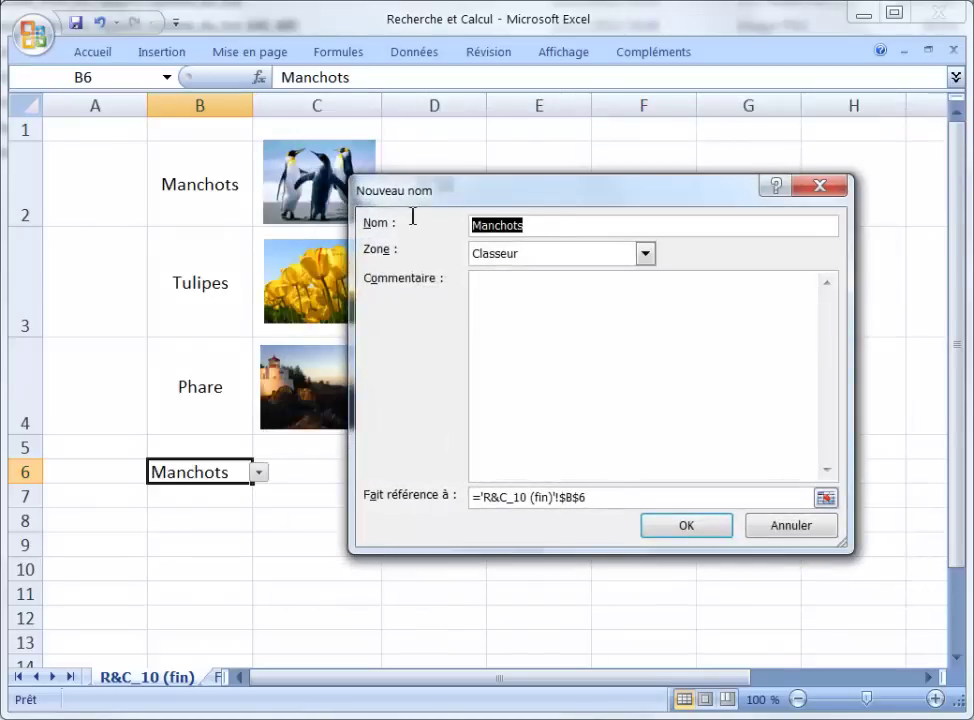
pyautogui.write('les_images')
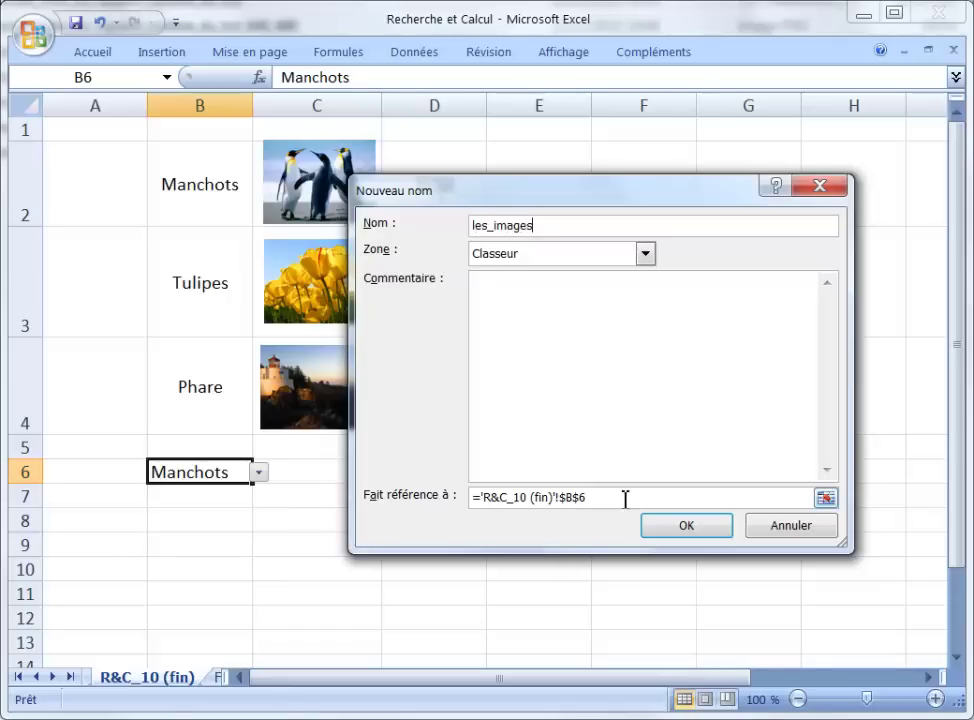
pyautogui.moveTo(625, 498); pyautogui.dragTo(383, 450)
pyautogui.moveTo(450, 196); pyautogui.dragTo(242, 88)
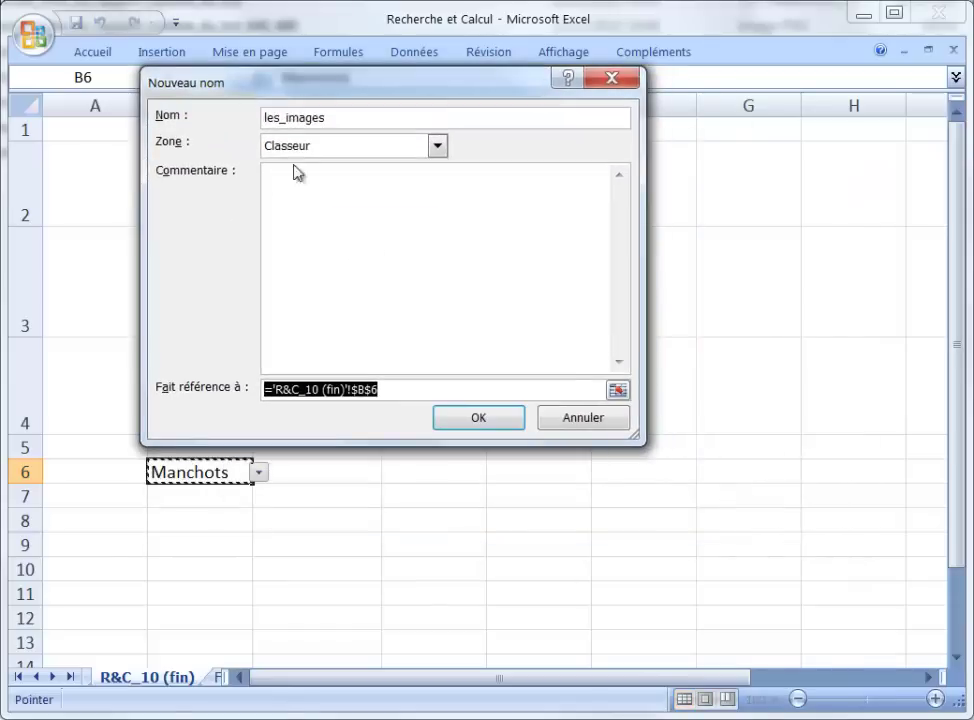
pyautogui.moveTo(636, 434); pyautogui.dragTo(873, 600)
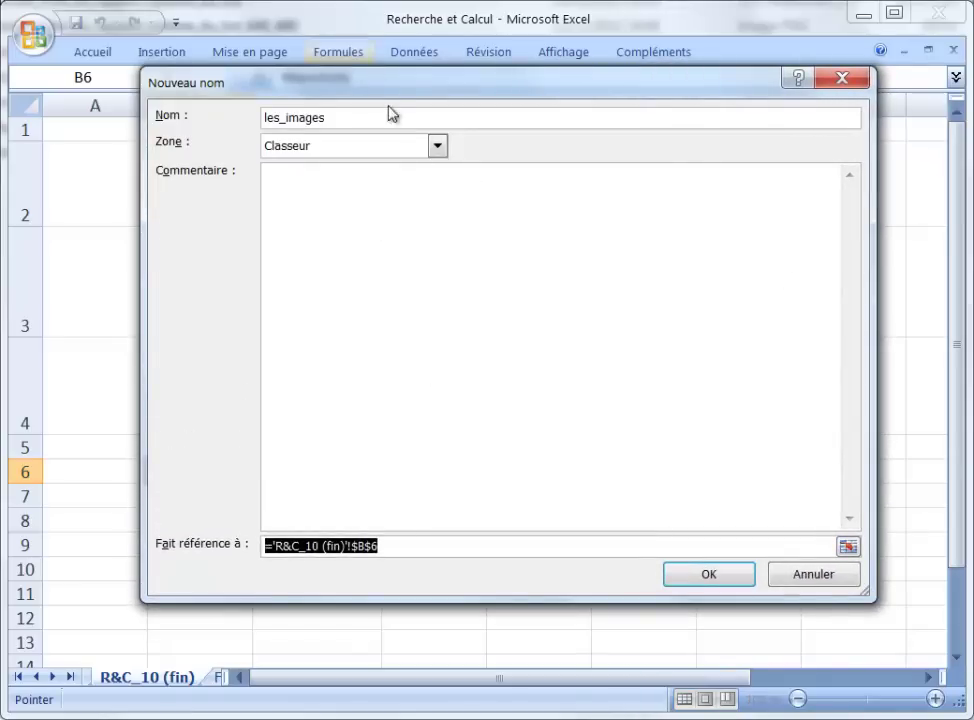
pyautogui.moveTo(407, 89); pyautogui.dragTo(434, 87)
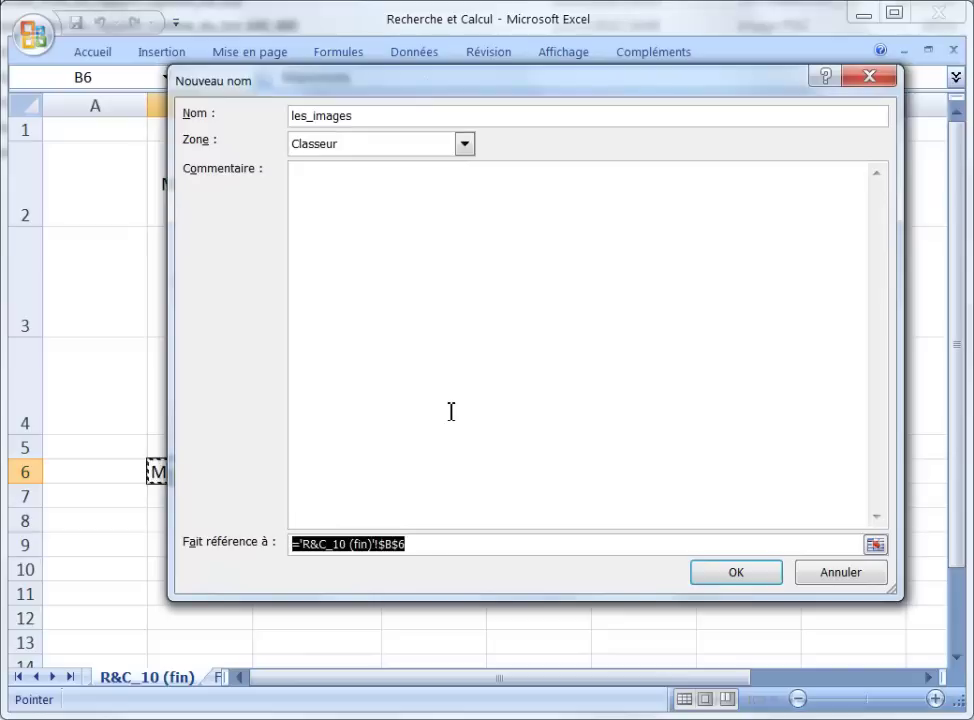
# Start the les_images reference as =INDIRECT(RECHERCHEV( with B6 as lookup value and table B2:D4
pyautogui.write('=indirect(recherchev(')
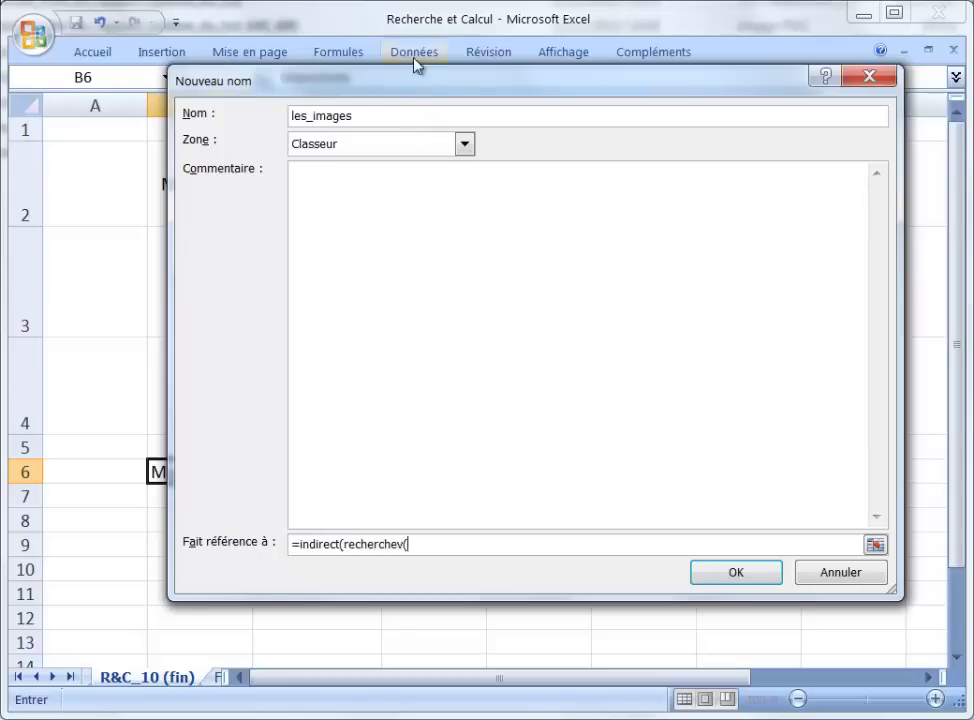
pyautogui.moveTo(420, 87); pyautogui.dragTo(444, 100)
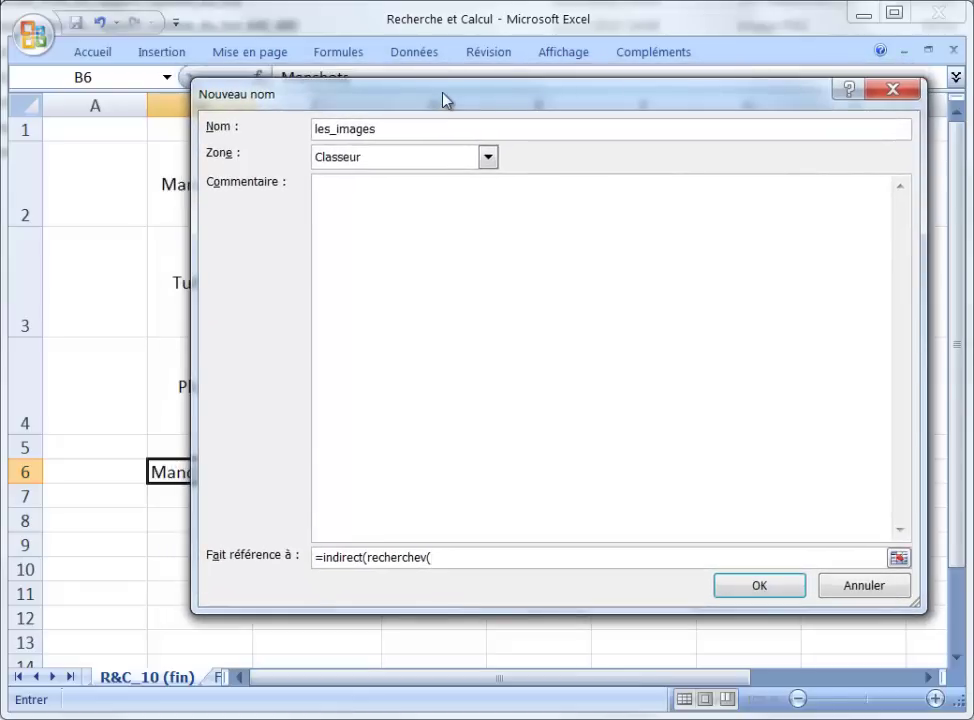
pyautogui.moveTo(444, 100); pyautogui.dragTo(848, 96)
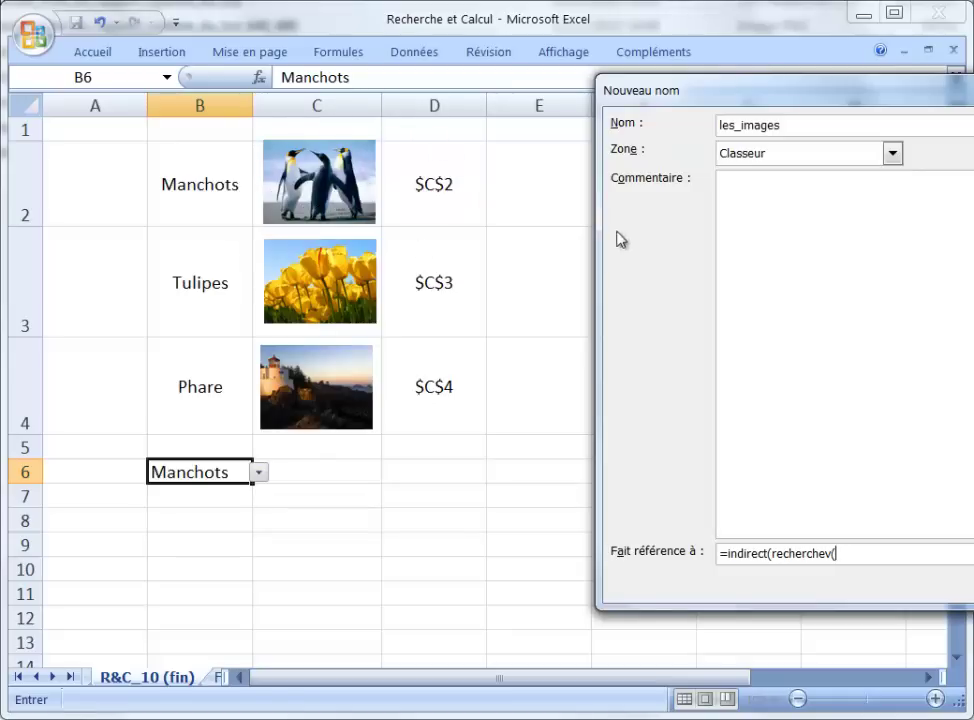
pyautogui.moveTo(687, 95); pyautogui.dragTo(623, 89)
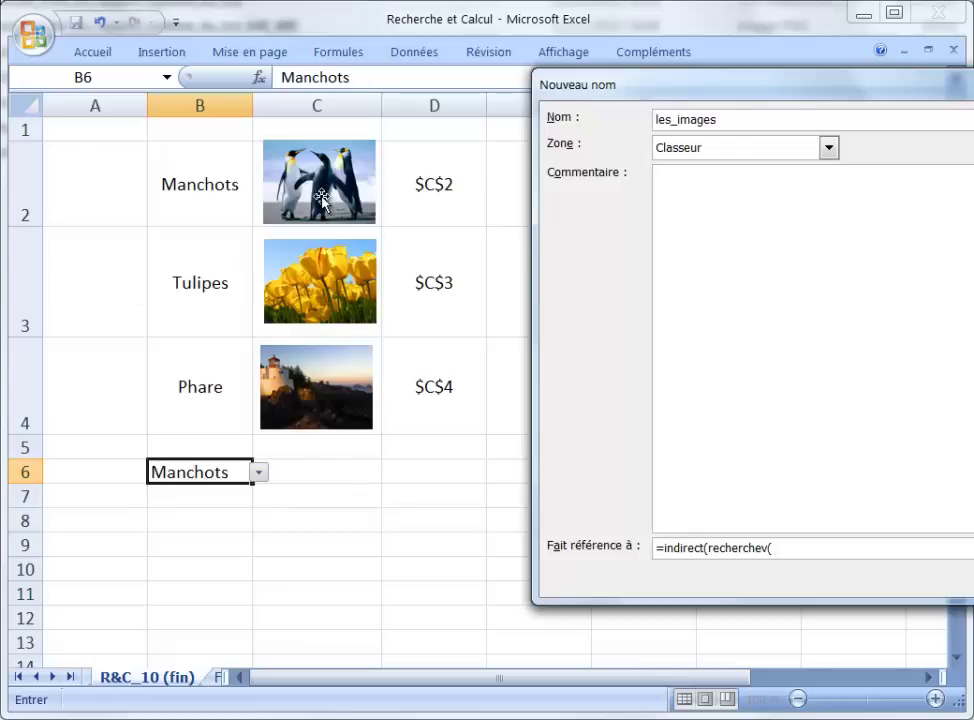
pyautogui.moveTo(731, 95)
pyautogui.mouseDown()
pyautogui.moveTo(648, 66)
pyautogui.moveTo(693, 69)
pyautogui.mouseUp()
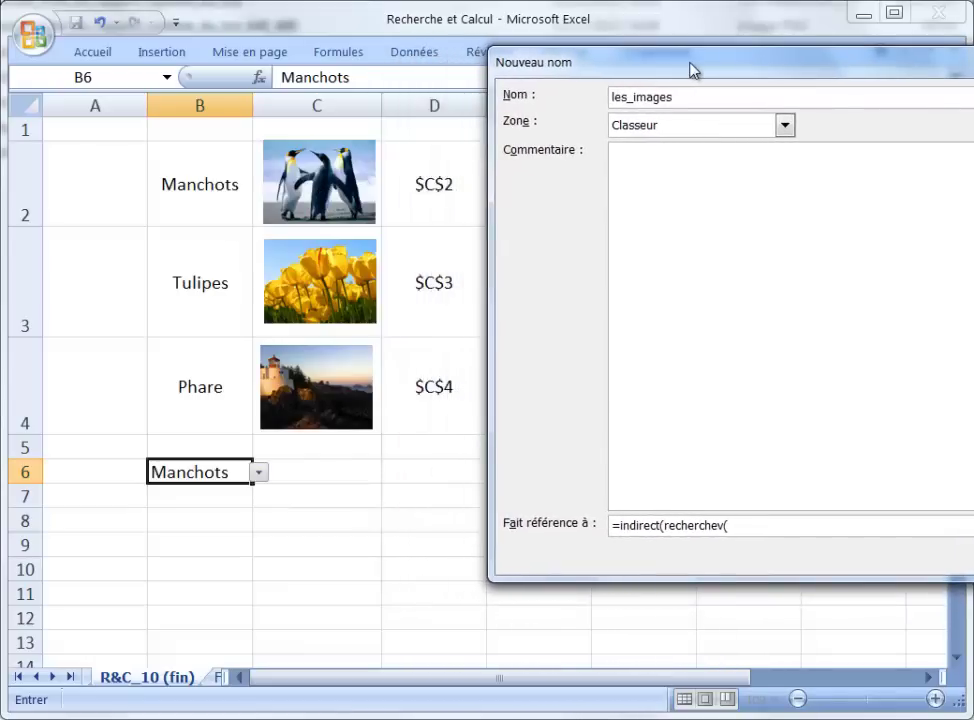
pyautogui.click(203, 472)
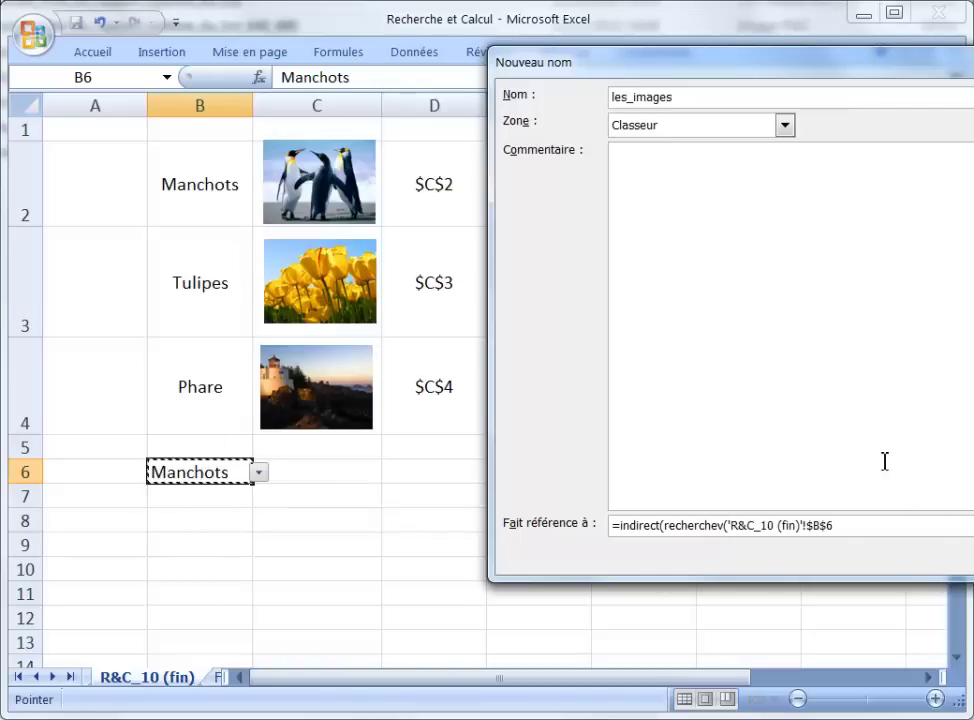
pyautogui.moveTo(727, 75); pyautogui.dragTo(481, 42)
pyautogui.write(';')
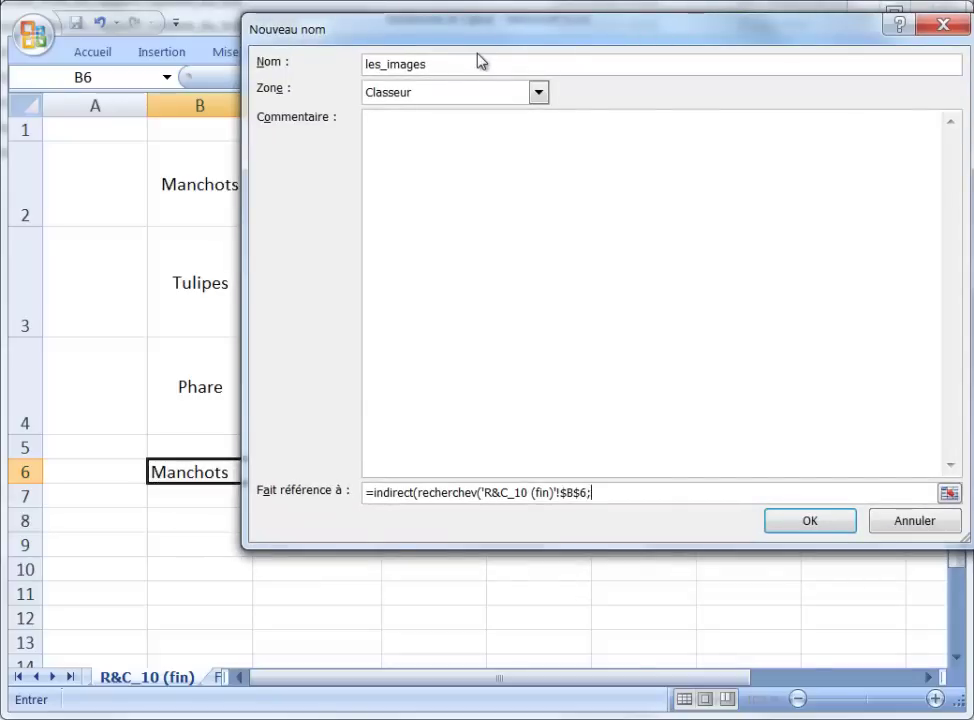
pyautogui.moveTo(535, 50); pyautogui.dragTo(757, 100)
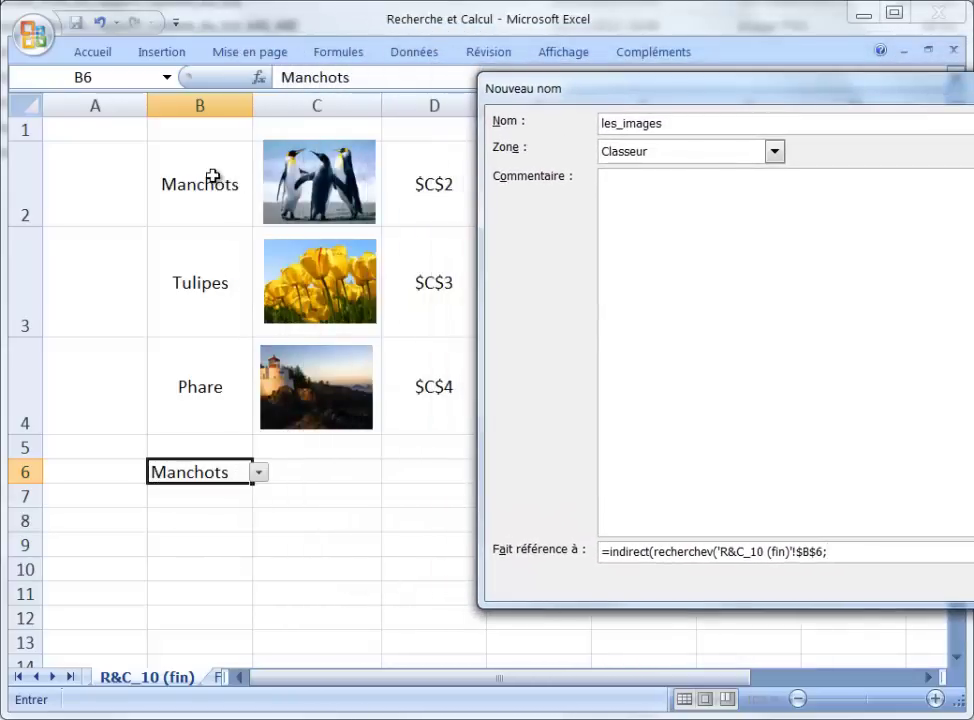
pyautogui.moveTo(213, 178)
pyautogui.mouseDown()
pyautogui.moveTo(315, 178)
pyautogui.moveTo(430, 263)
pyautogui.moveTo(432, 389)
pyautogui.mouseUp()
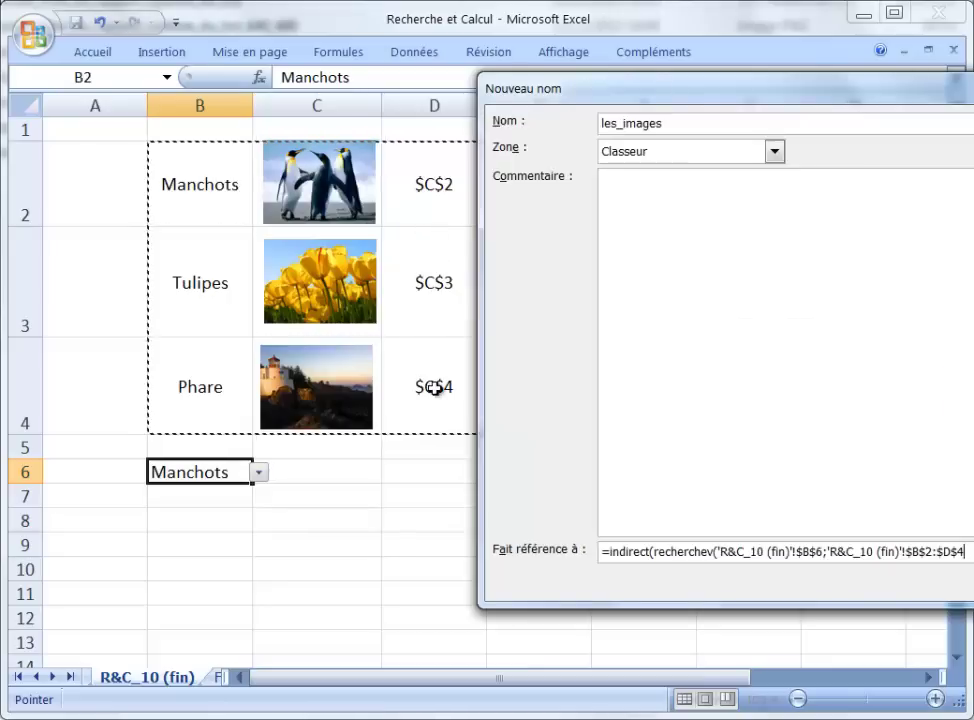
# Finish the reference as RECHERCHEV(...;3;0) and confirm the les_images name
pyautogui.moveTo(576, 90)
pyautogui.mouseDown()
pyautogui.moveTo(352, 46)
pyautogui.moveTo(339, 57)
pyautogui.moveTo(237, 194)
pyautogui.moveTo(211, 415)
pyautogui.mouseUp()
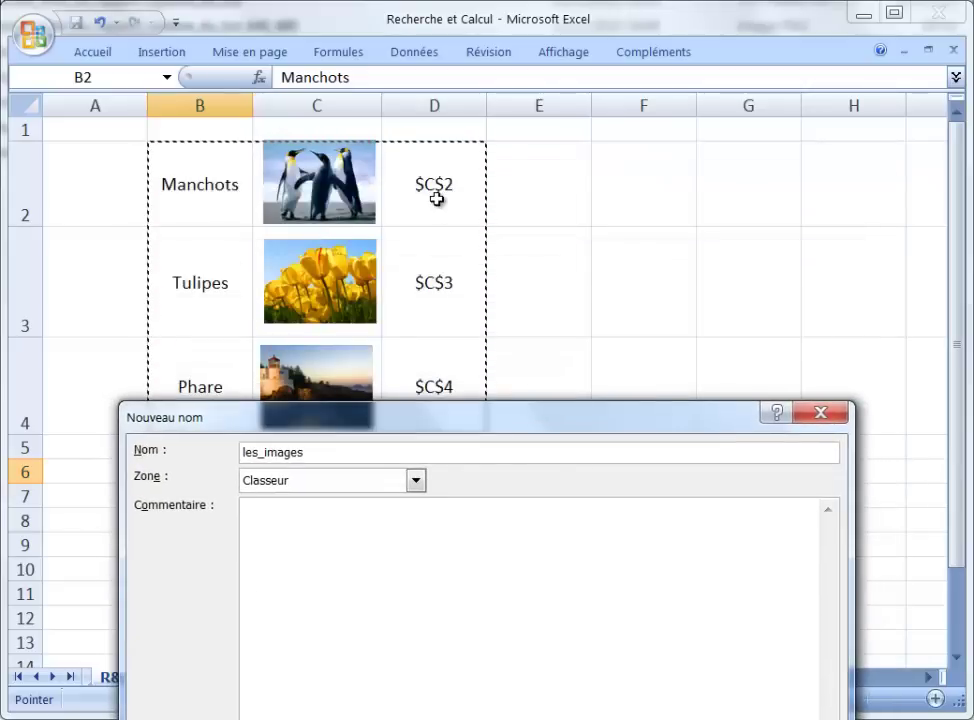
pyautogui.moveTo(450, 422); pyautogui.dragTo(547, 95)
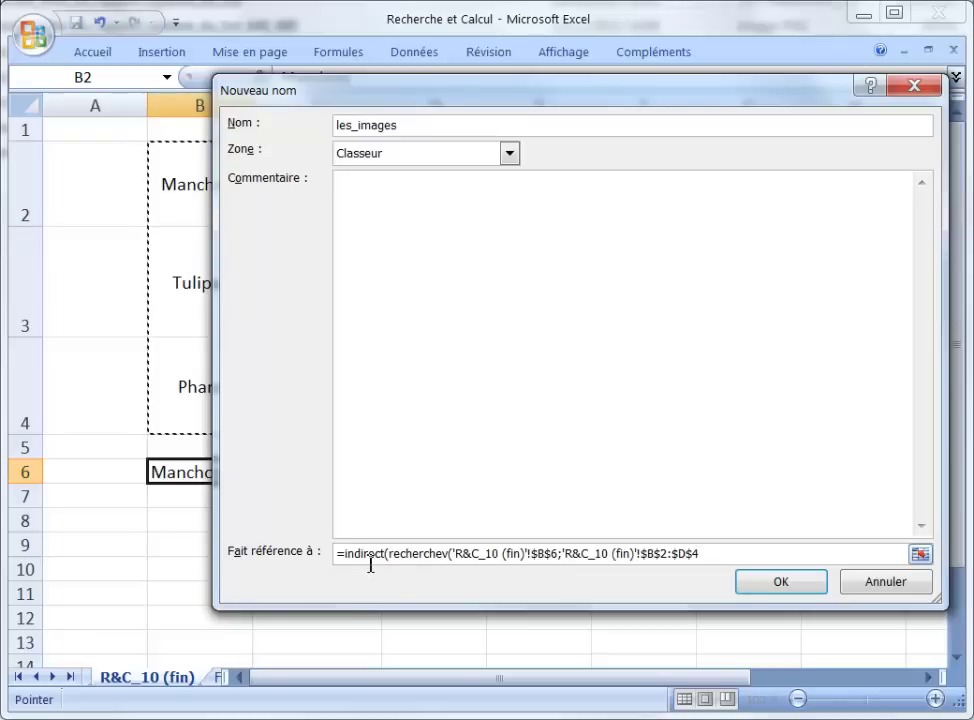
pyautogui.moveTo(385, 82)
pyautogui.mouseDown()
pyautogui.moveTo(472, 277)
pyautogui.moveTo(845, 162)
pyautogui.mouseUp()
pyautogui.moveTo(898, 168); pyautogui.dragTo(915, 157)
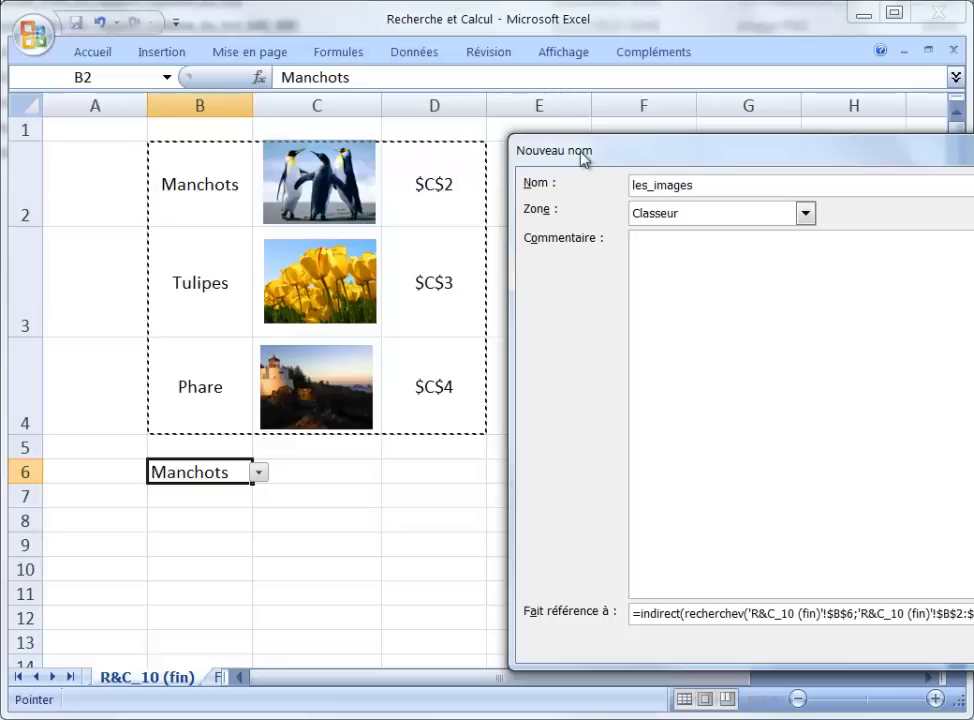
pyautogui.moveTo(583, 152); pyautogui.dragTo(575, 95)
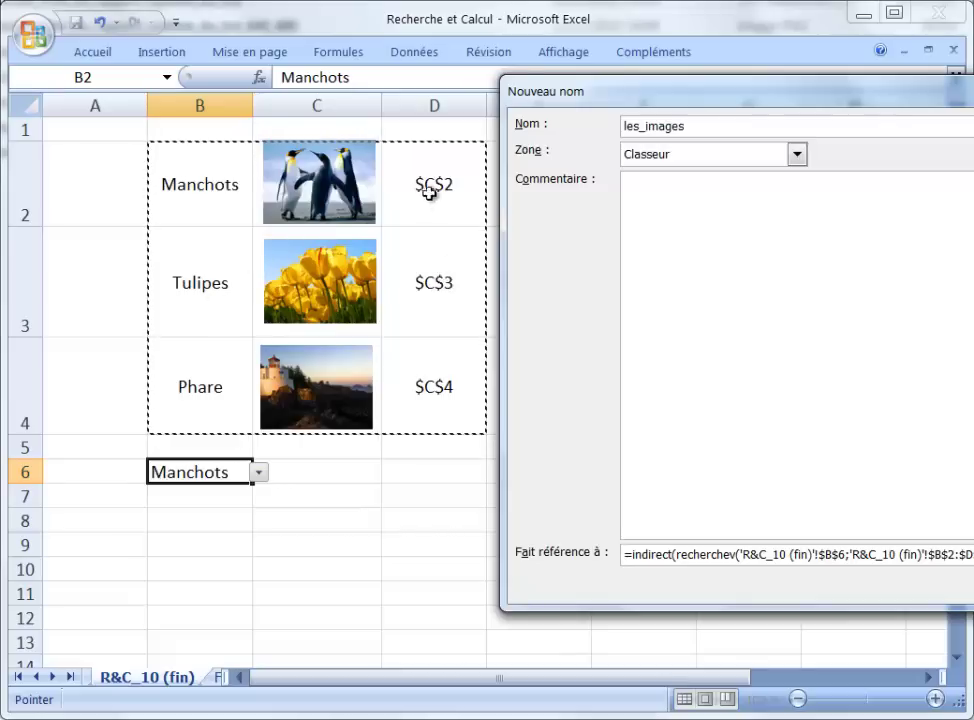
pyautogui.moveTo(588, 100); pyautogui.dragTo(438, 80)
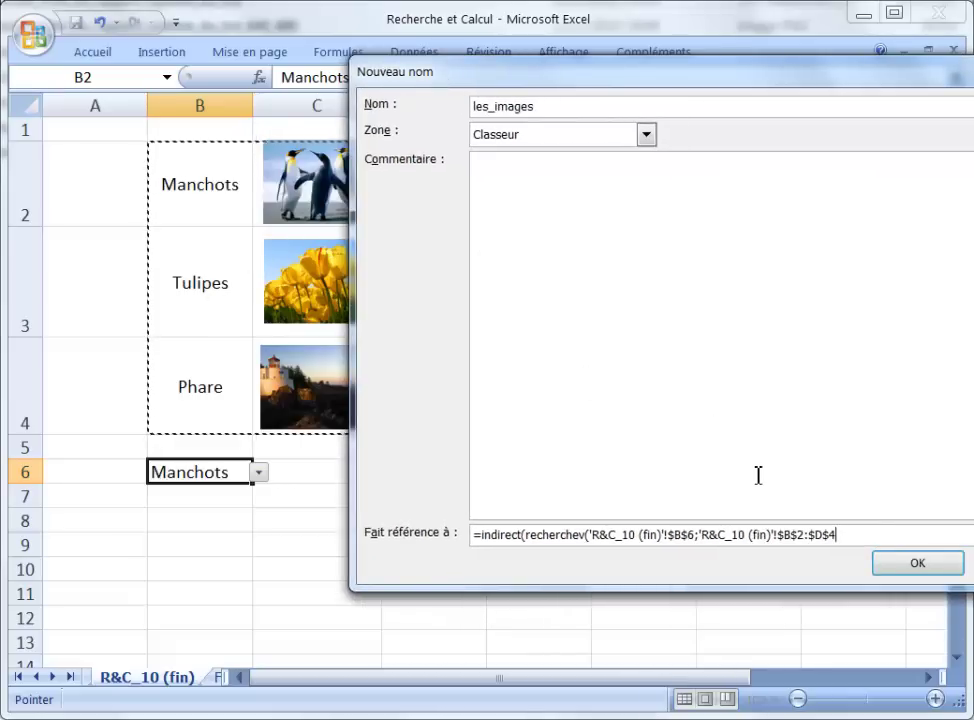
pyautogui.write(';')
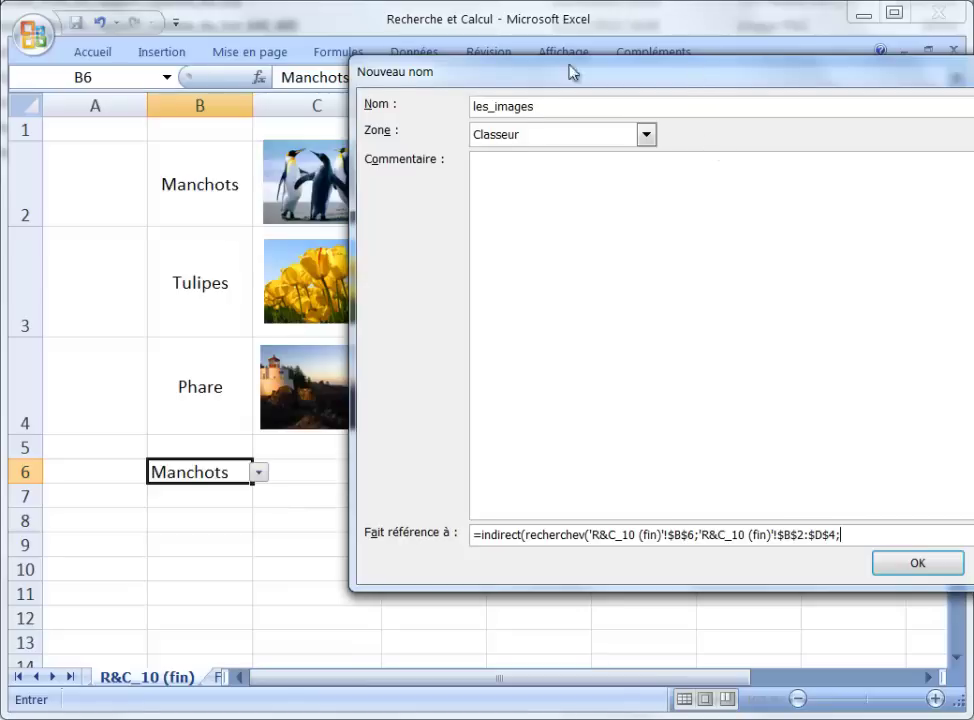
pyautogui.moveTo(572, 72); pyautogui.dragTo(329, 50)
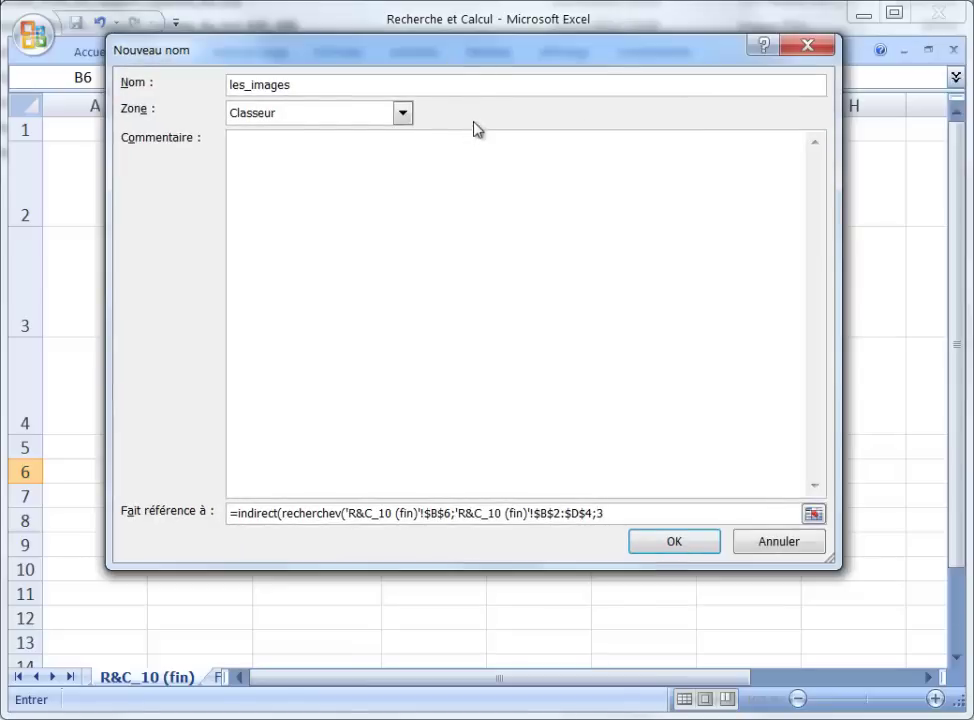
pyautogui.moveTo(472, 60); pyautogui.dragTo(618, 433)
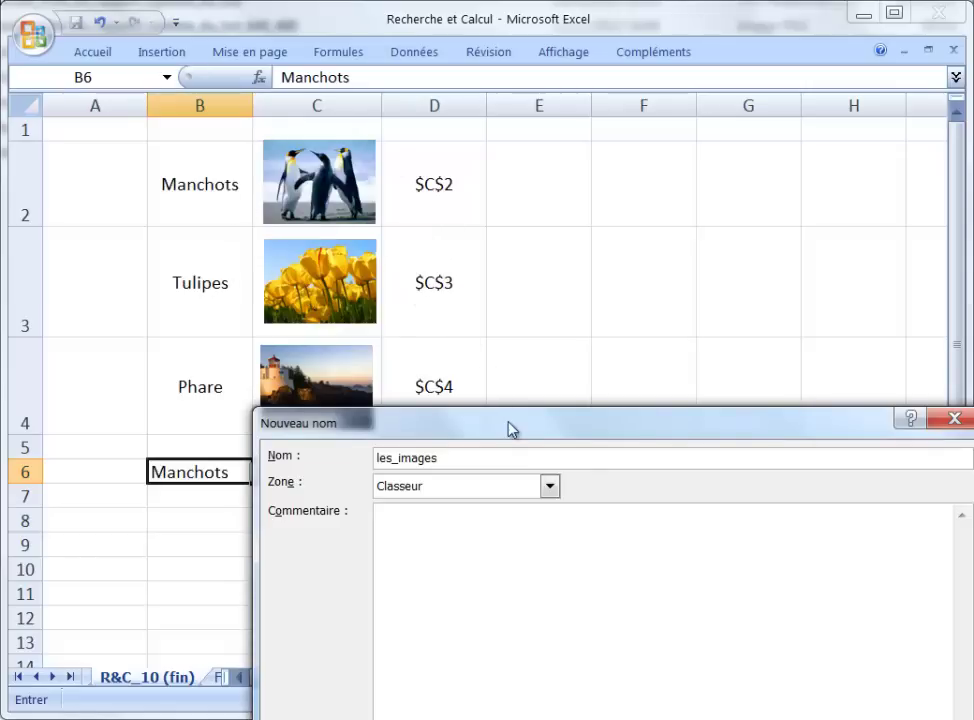
pyautogui.moveTo(510, 430); pyautogui.dragTo(395, 111)
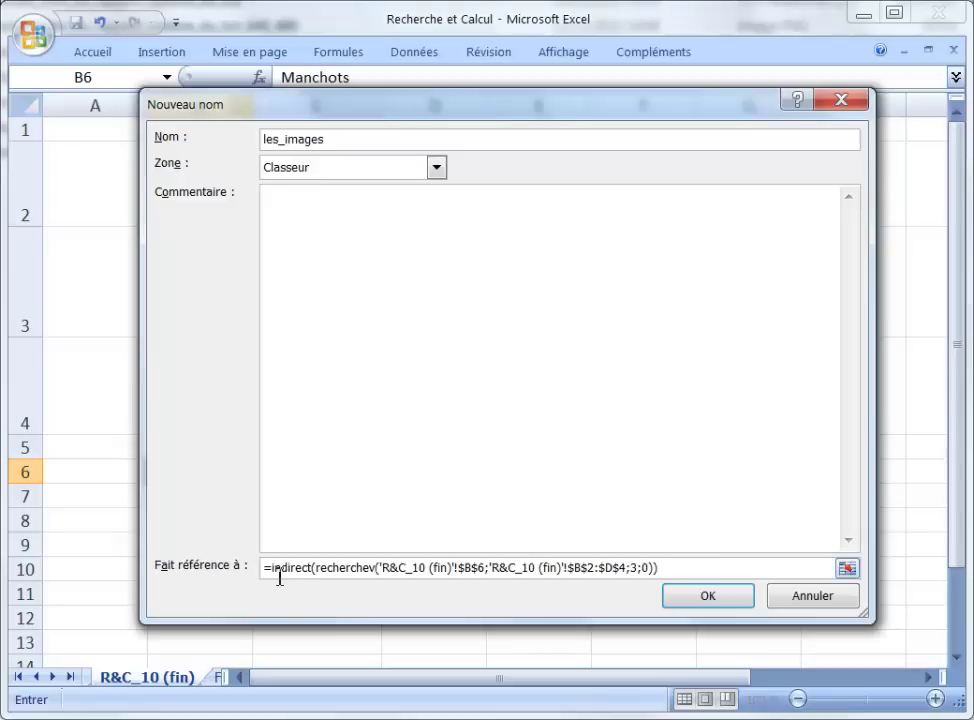
pyautogui.click(707, 596)
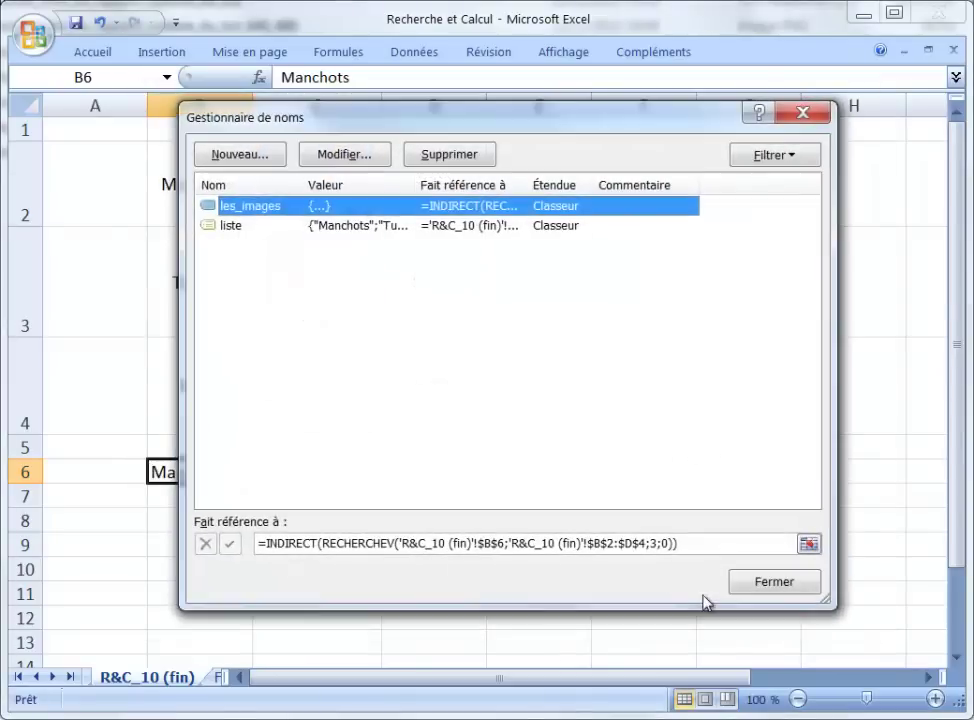
# Check which cell les_images points to, then close the Name Manager
pyautogui.click(727, 548)
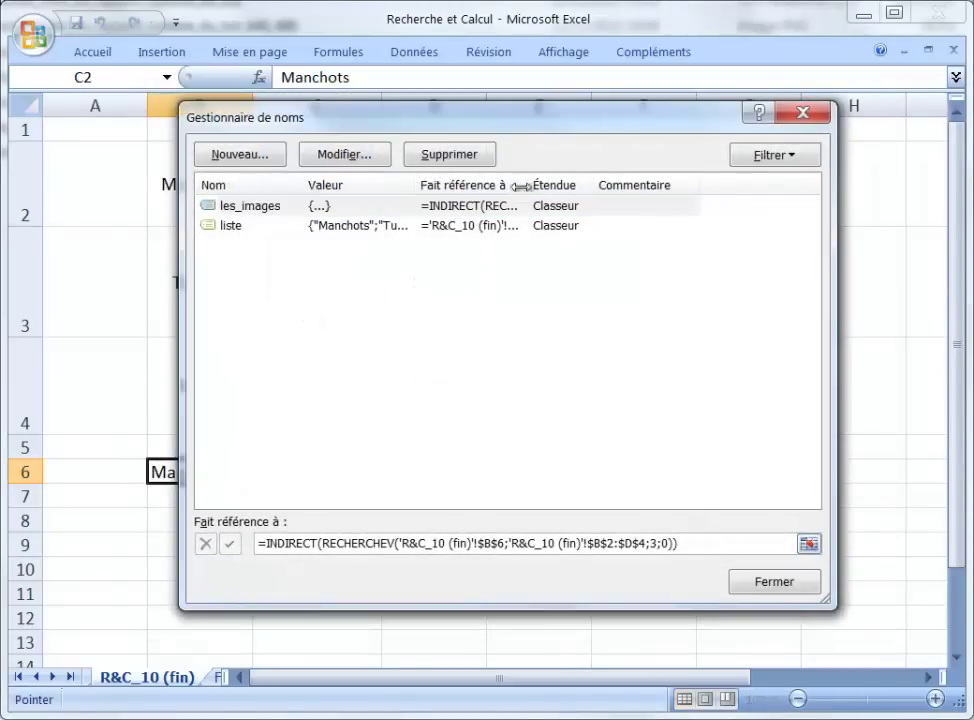
pyautogui.moveTo(536, 124); pyautogui.dragTo(813, 92)
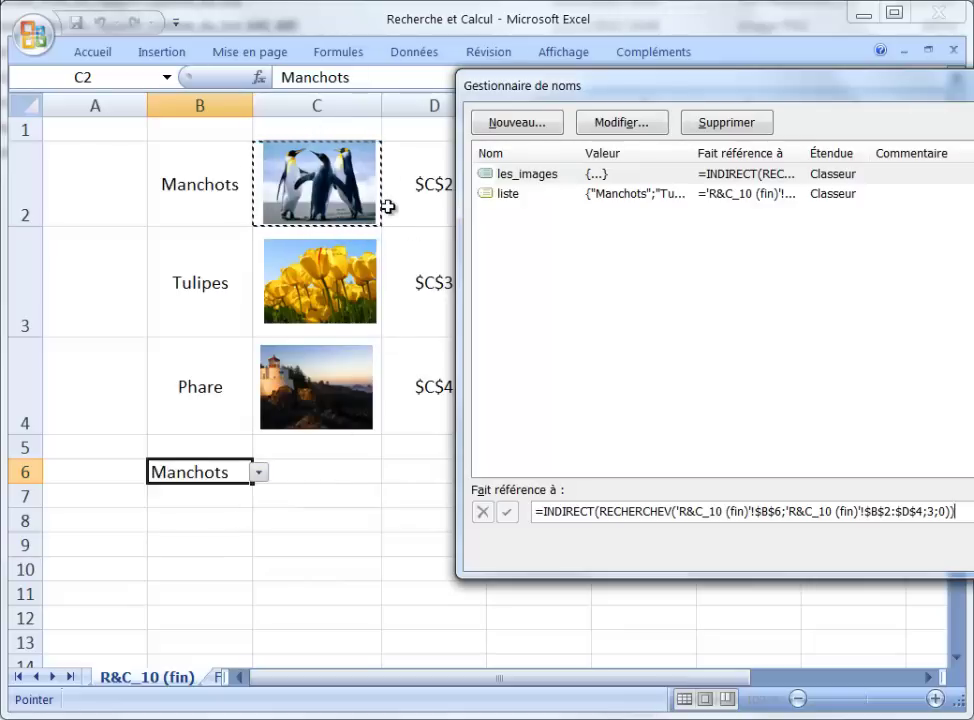
pyautogui.moveTo(587, 88); pyautogui.dragTo(527, 90)
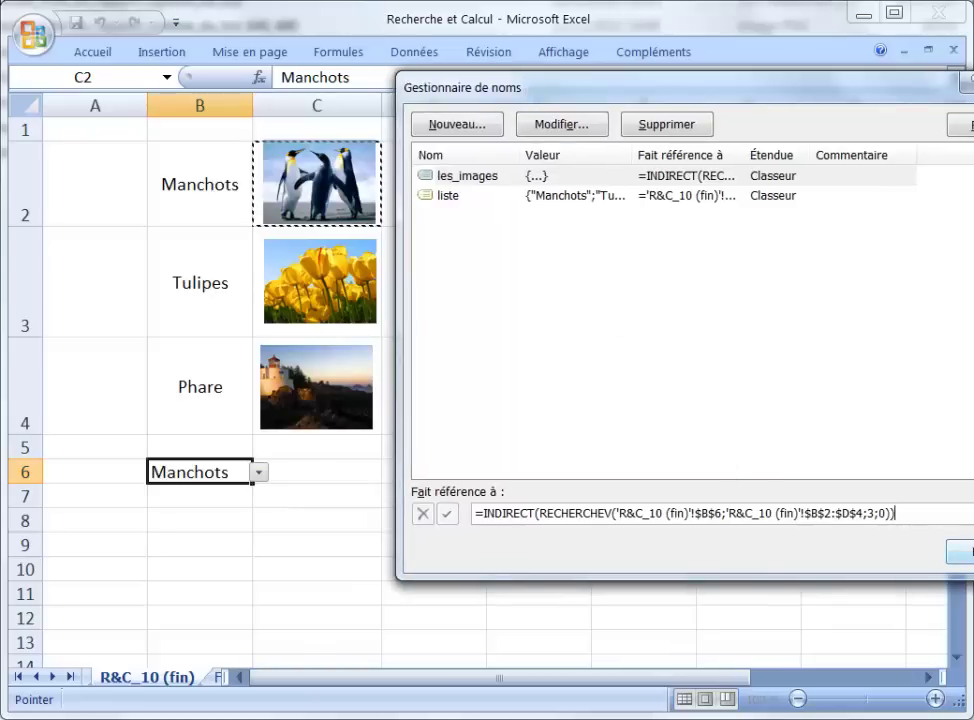
pyautogui.press('Escape')
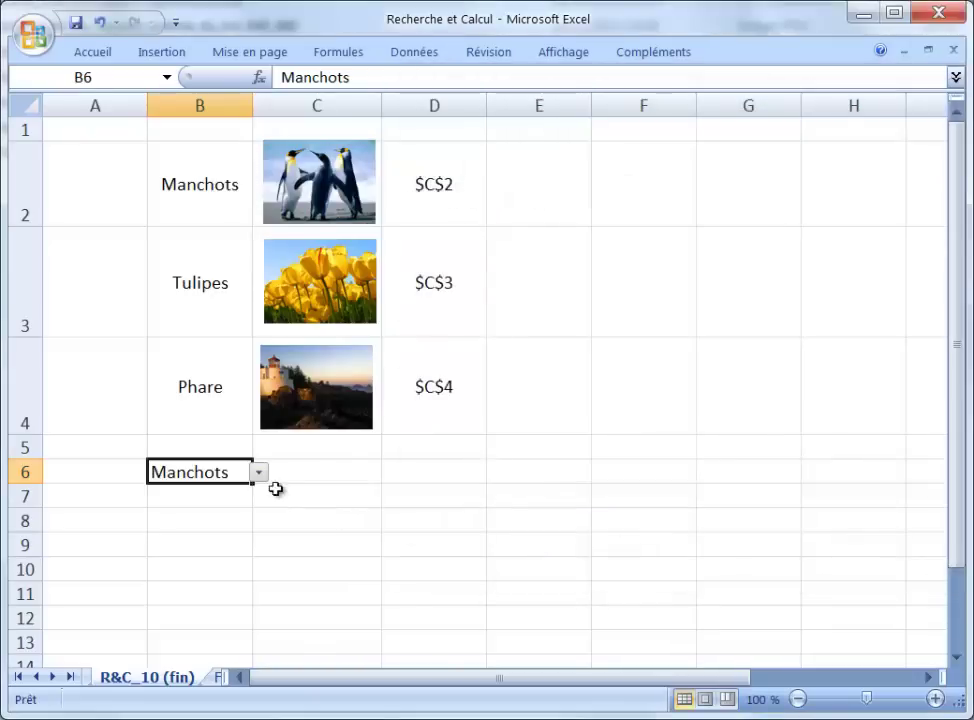
pyautogui.click(260, 474)
# Choose Tulipes in B6 and verify in the Name Manager that les_images resolves to C3
pyautogui.click(247, 507)
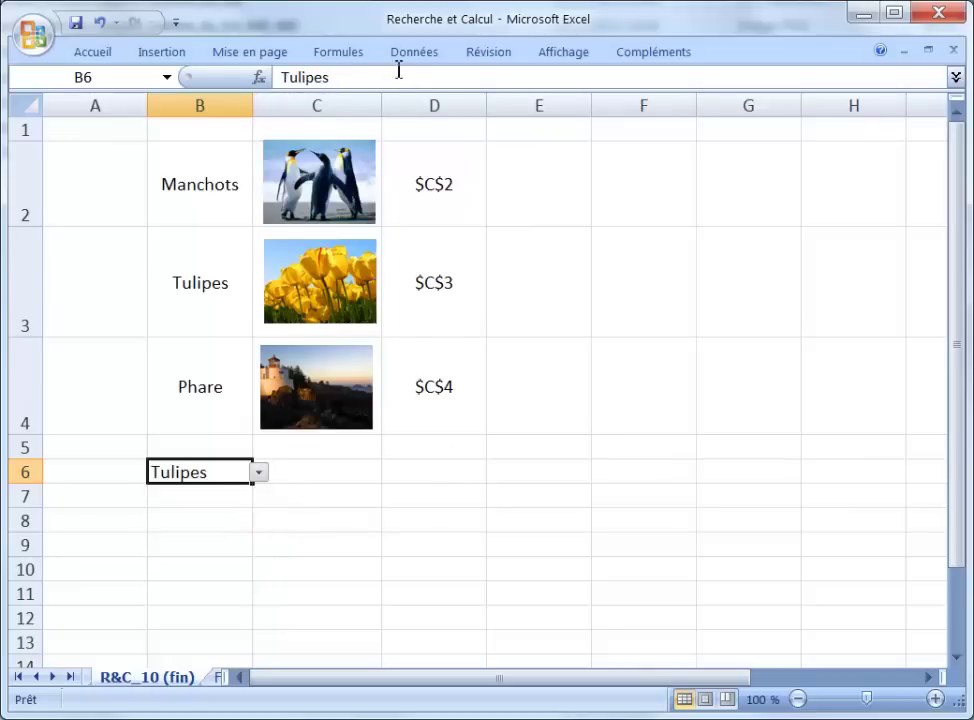
pyautogui.click(352, 57)
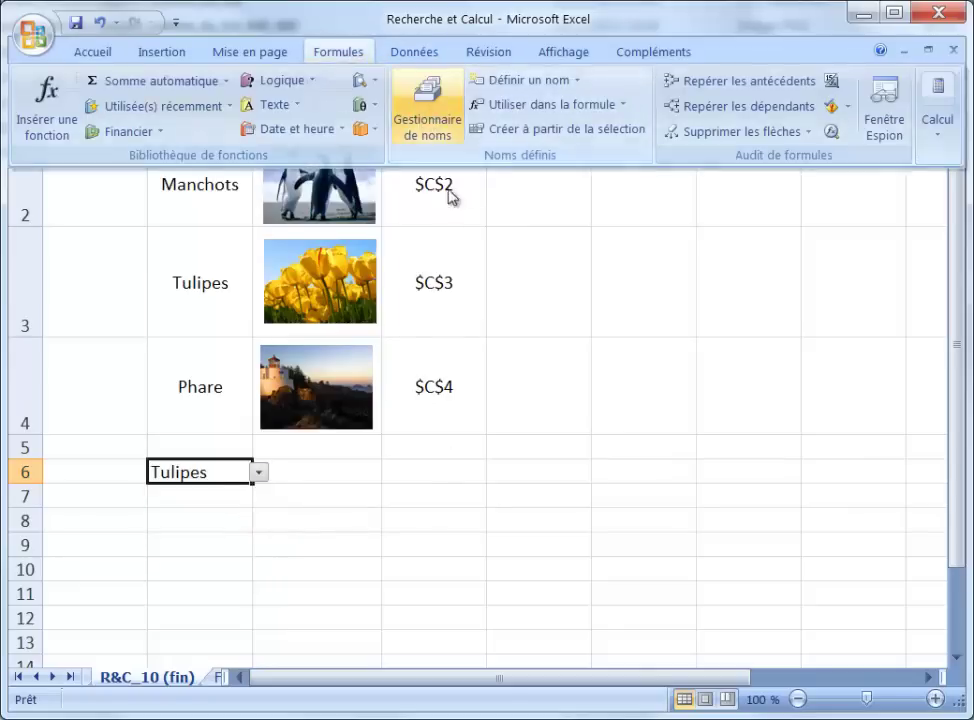
pyautogui.click(426, 100)
pyautogui.click(468, 177)
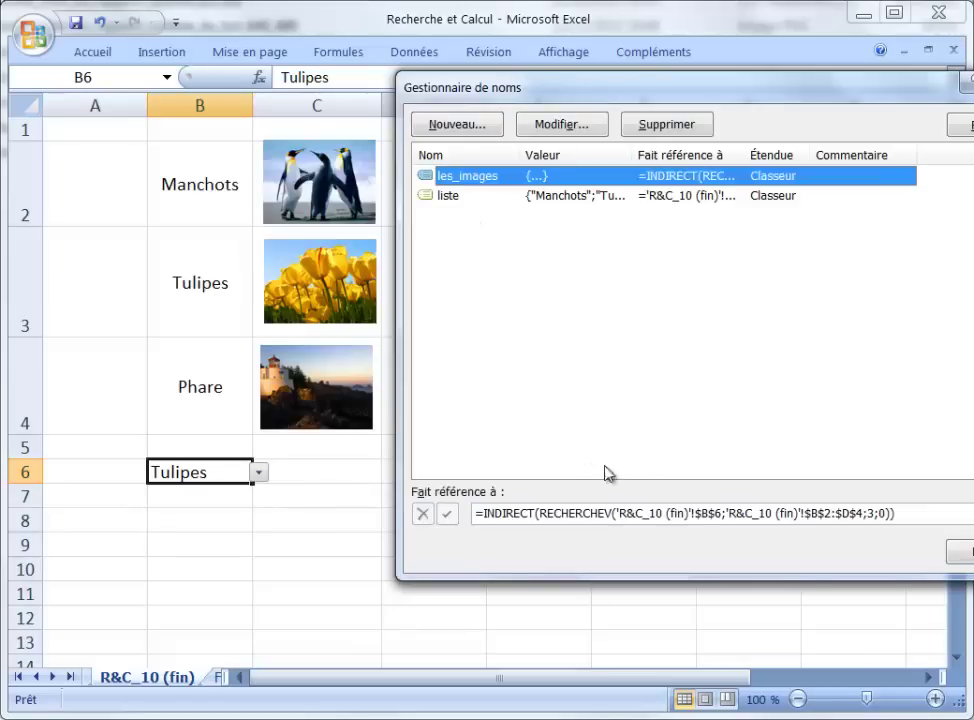
pyautogui.click(915, 513)
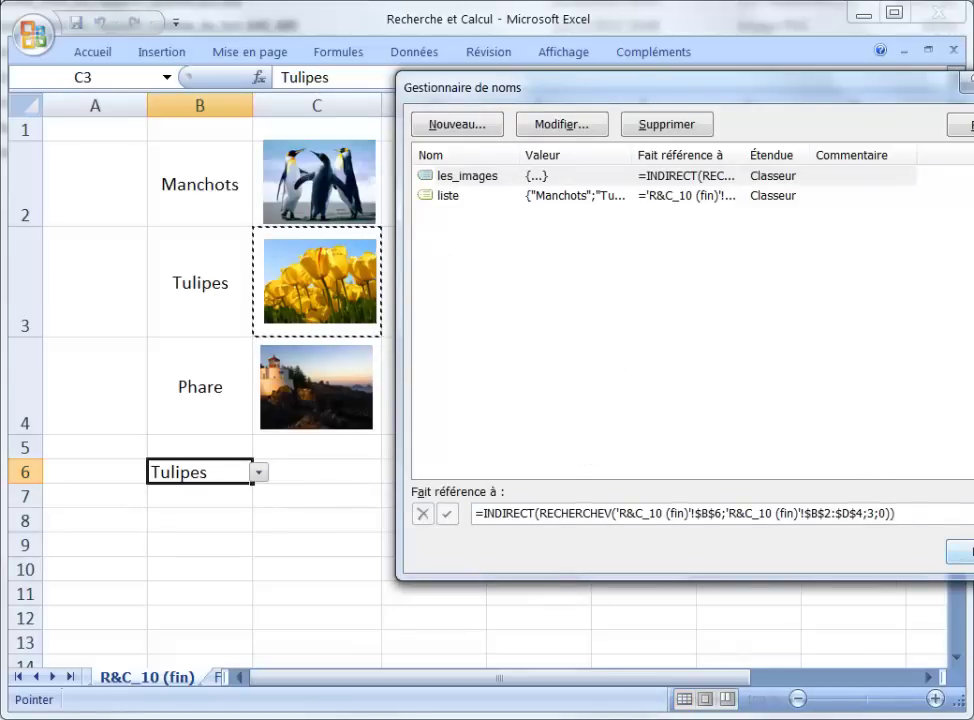
pyautogui.click(728, 418)
pyautogui.press('Escape')
pyautogui.click(402, 524)
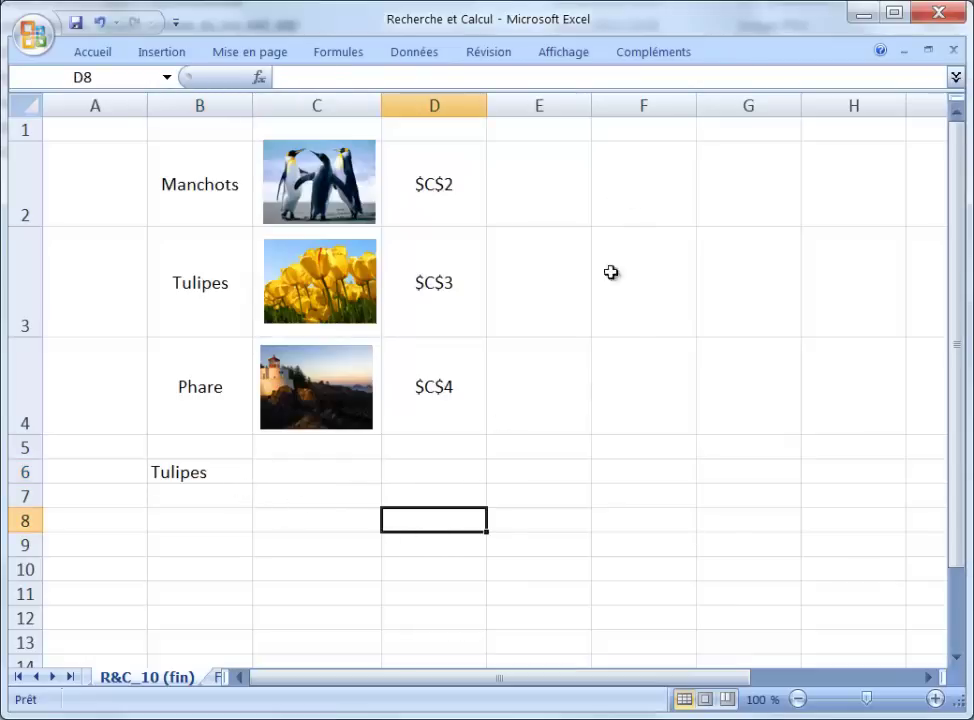
pyautogui.click(196, 475)
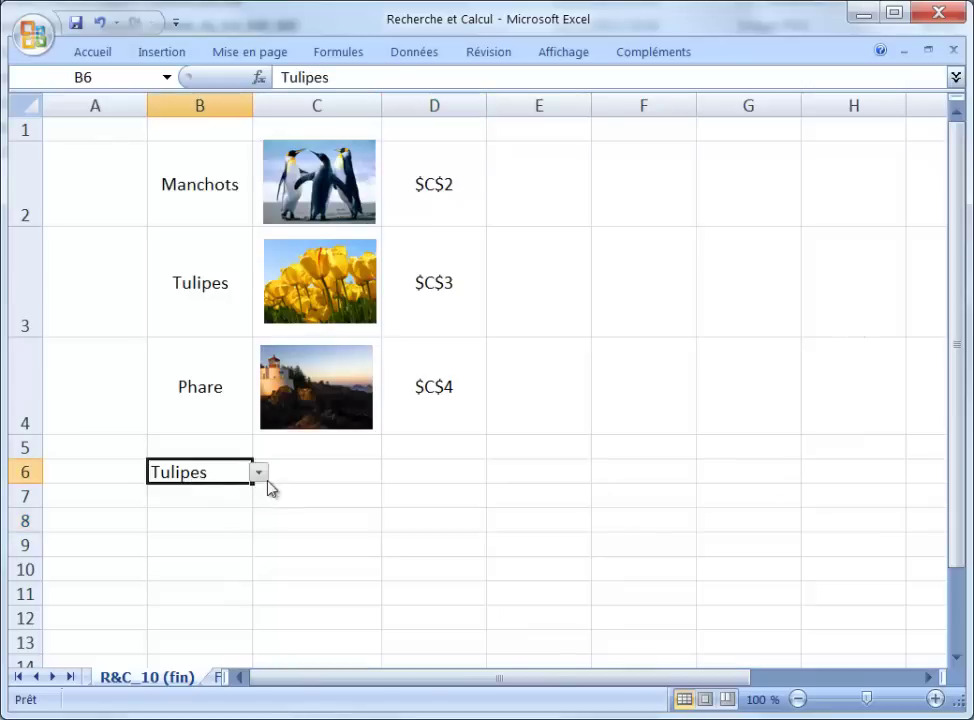
pyautogui.click(262, 475)
pyautogui.click(250, 492)
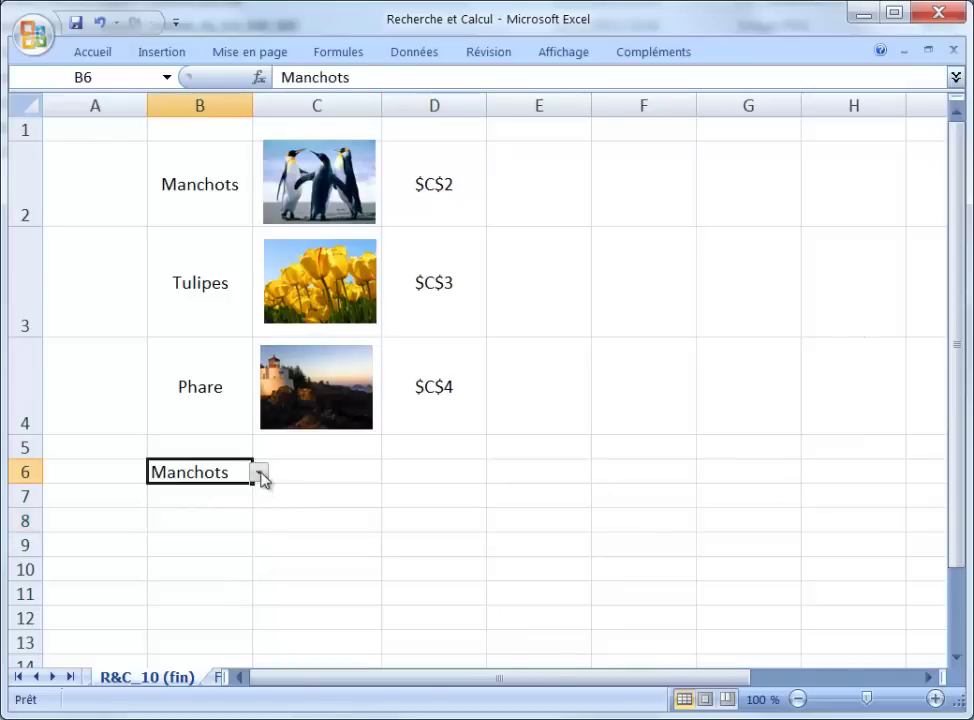
pyautogui.click(258, 473)
pyautogui.click(256, 507)
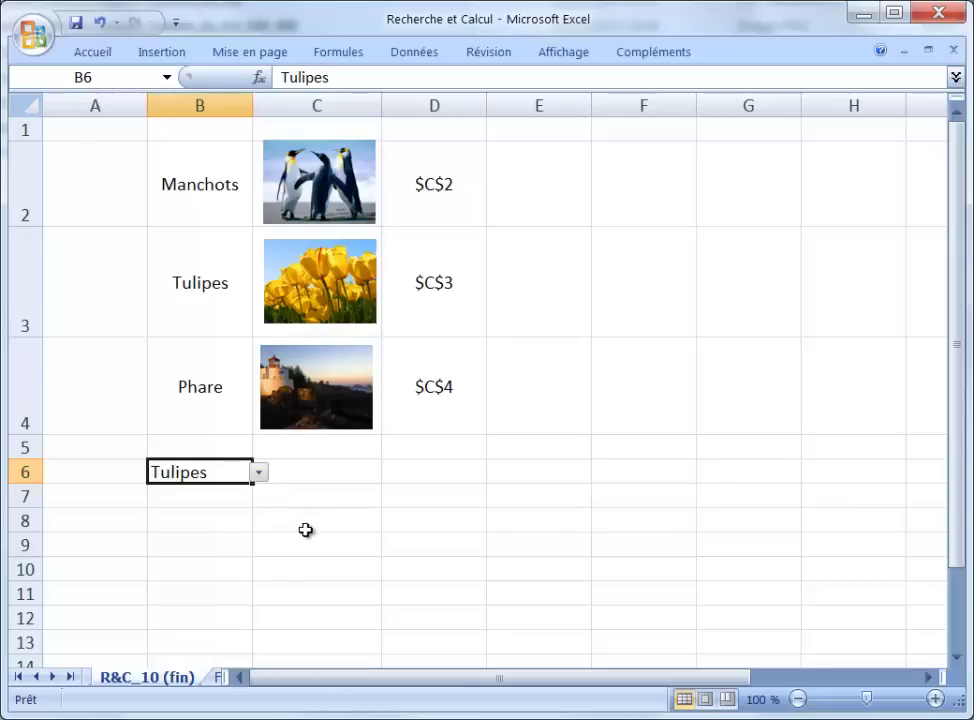
pyautogui.click(92, 52)
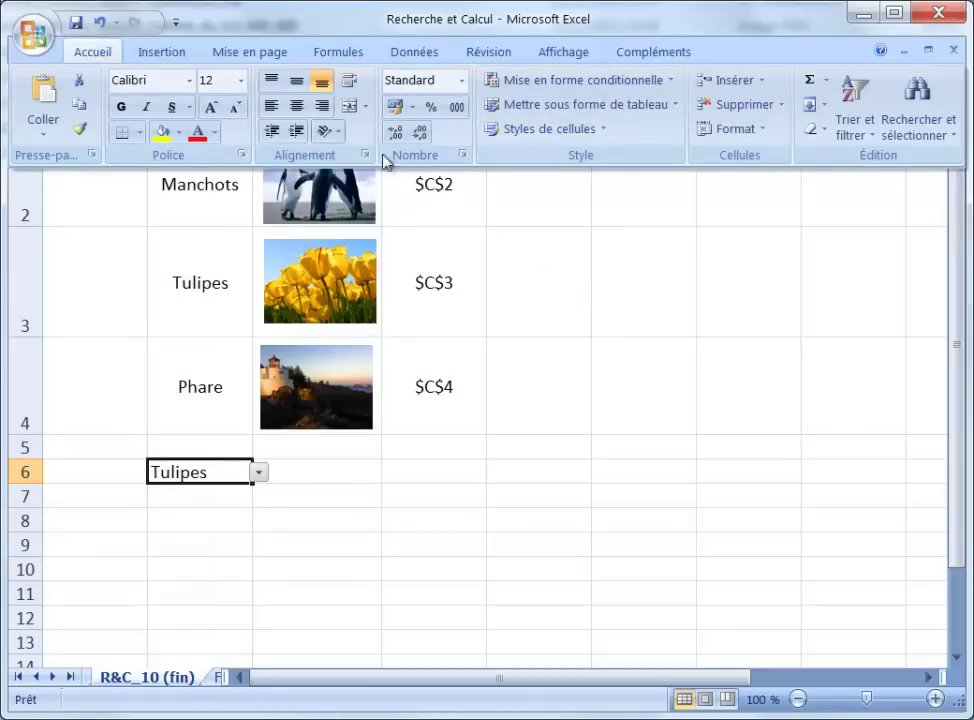
pyautogui.click(106, 52)
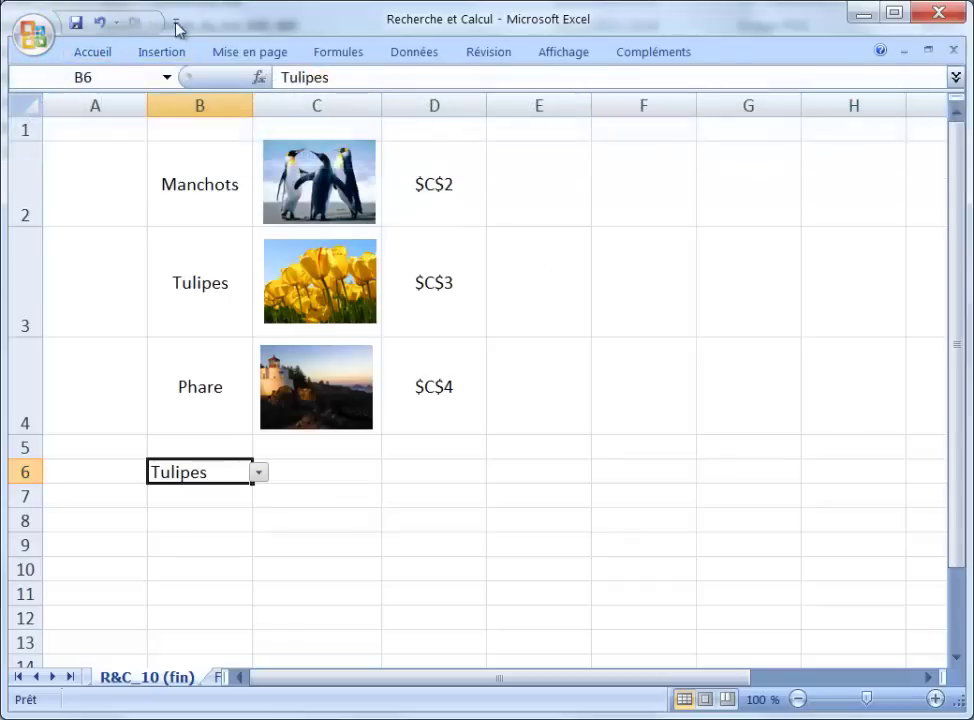
# Open Excel Options at the Personnaliser page for the Quick Access Toolbar
pyautogui.click(35, 35)
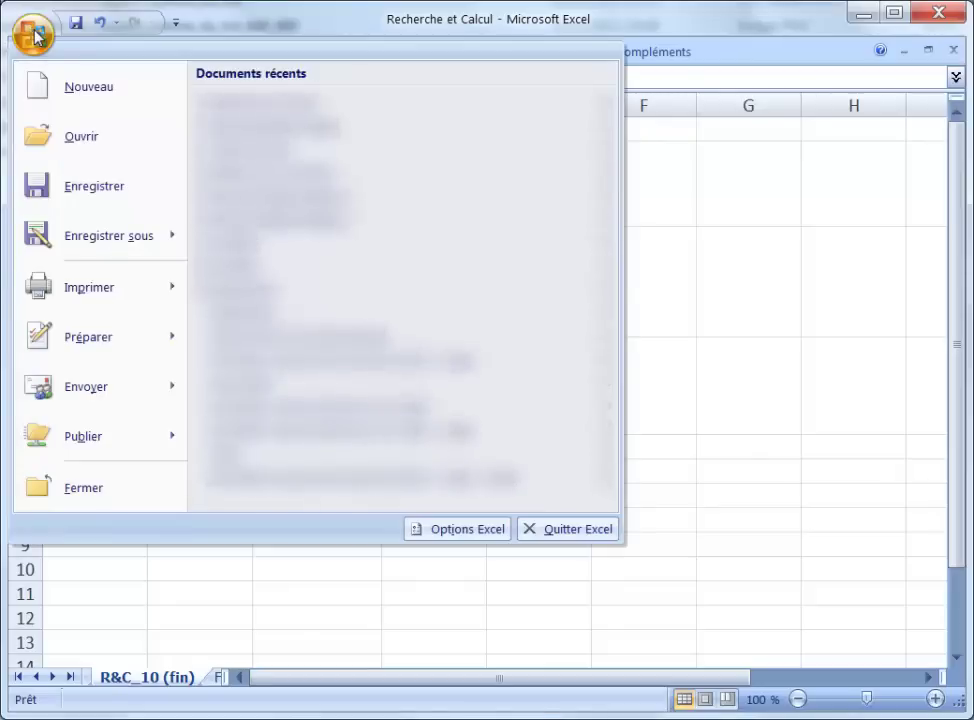
pyautogui.click(500, 532)
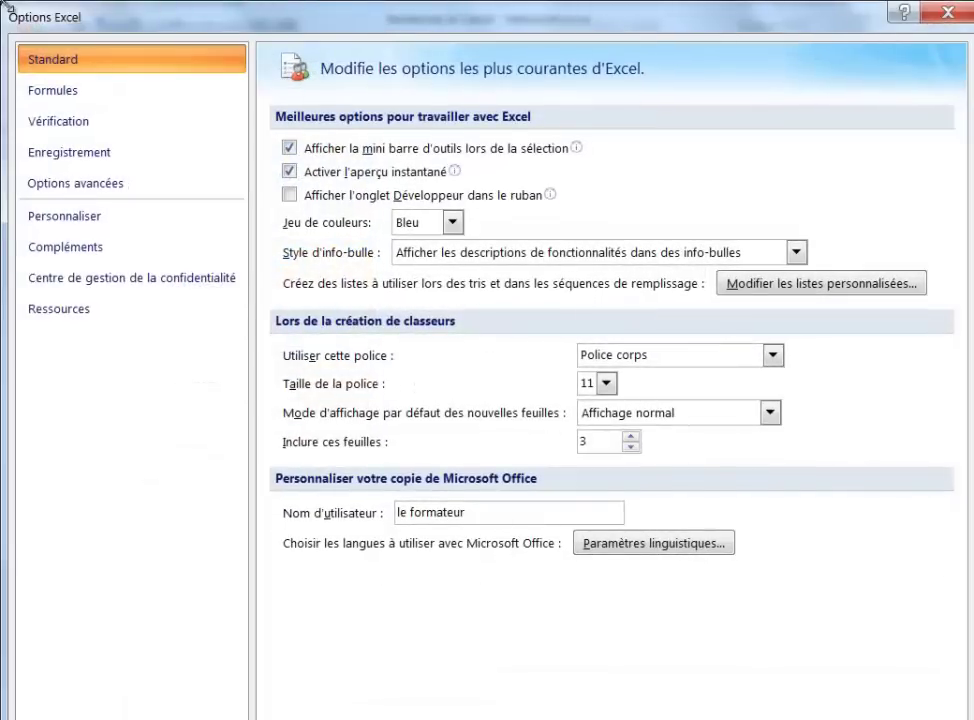
pyautogui.moveTo(8, 6)
pyautogui.mouseDown()
pyautogui.moveTo(231, 105)
pyautogui.moveTo(202, 37)
pyautogui.mouseUp()
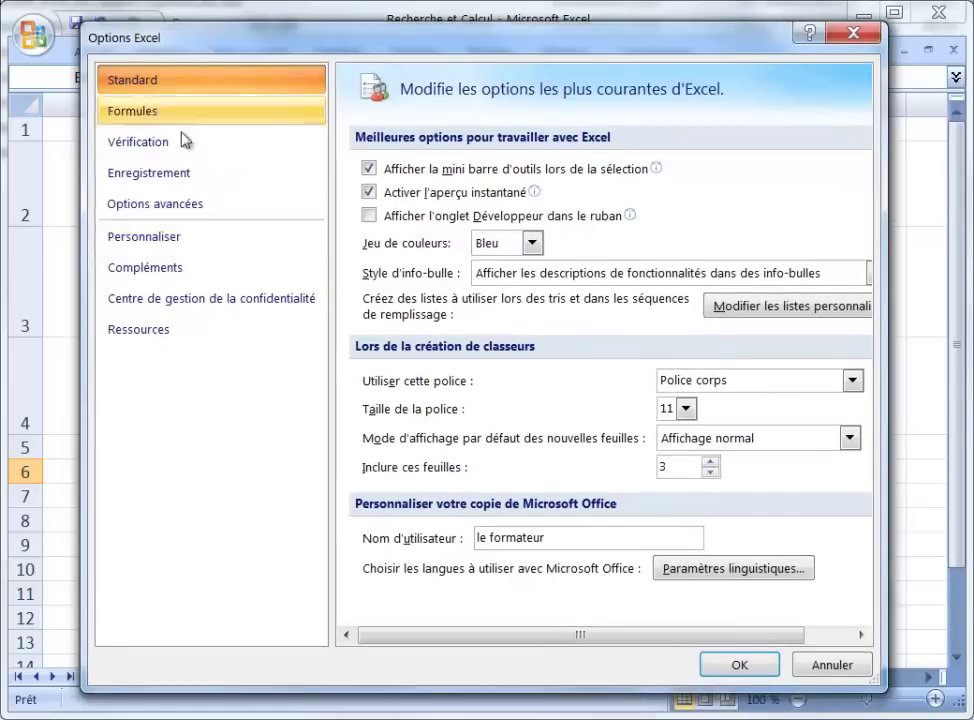
pyautogui.click(183, 240)
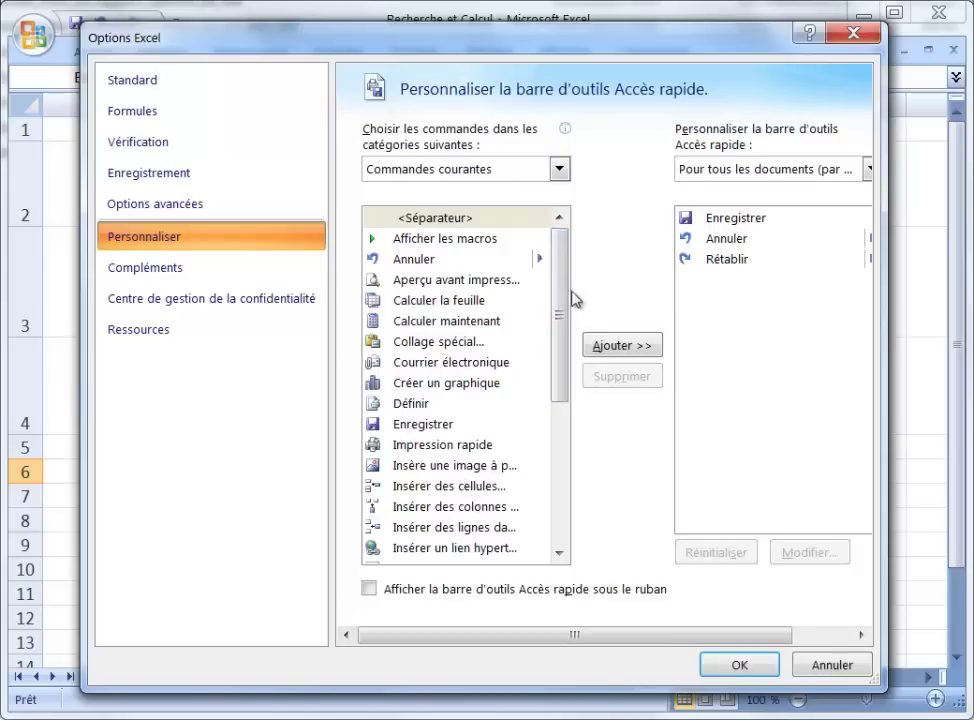
# Add the Photo command from Toutes les commandes to the Quick Access Toolbar and confirm with OK
pyautogui.click(559, 170)
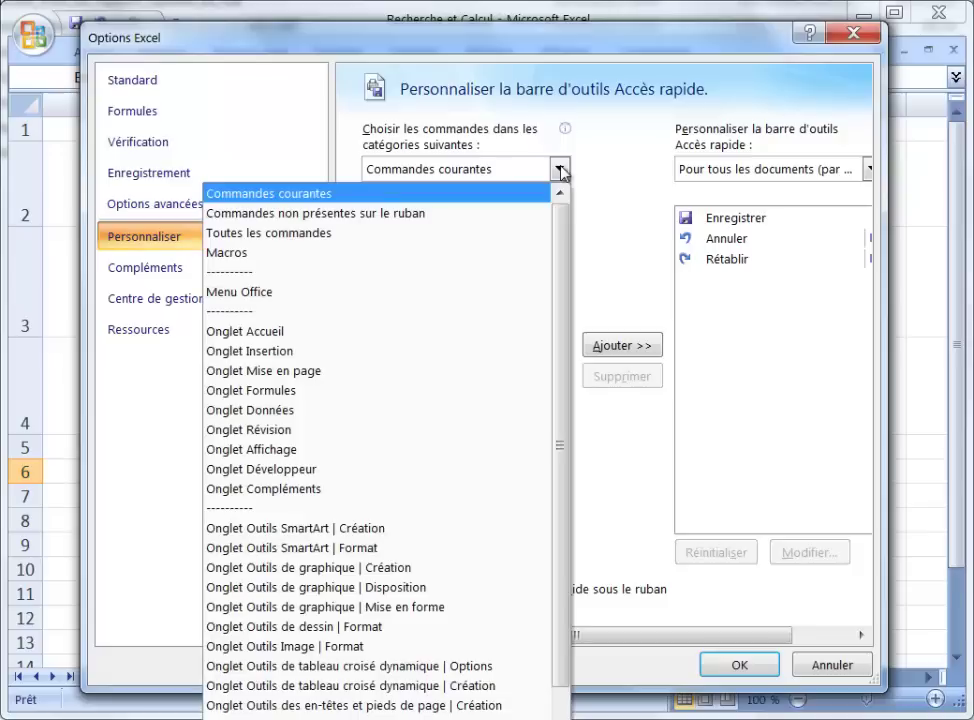
pyautogui.click(486, 240)
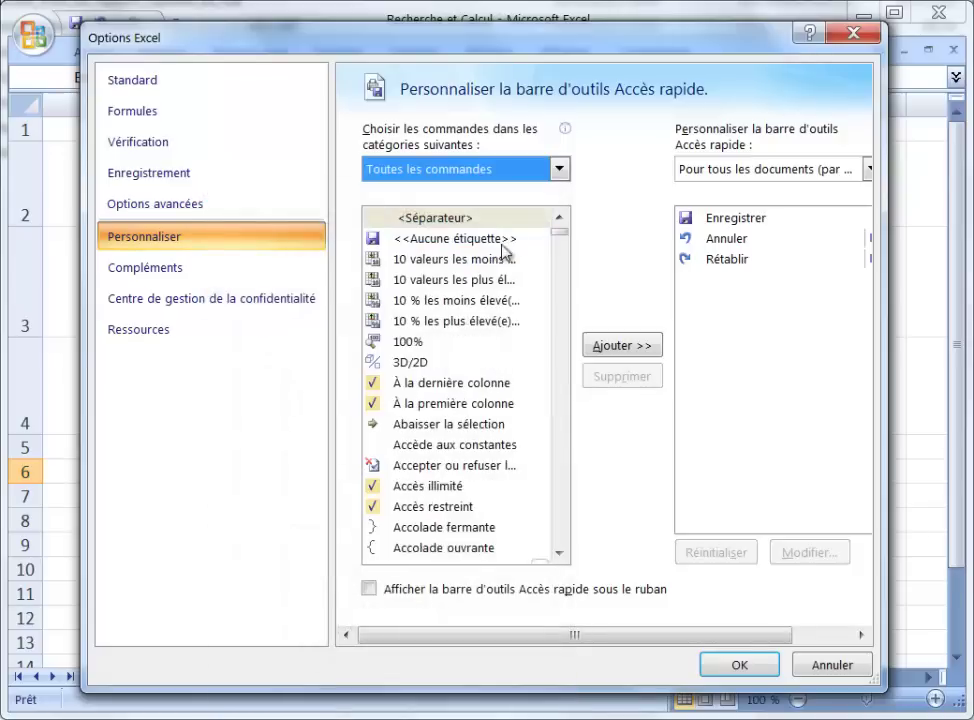
pyautogui.click(480, 302)
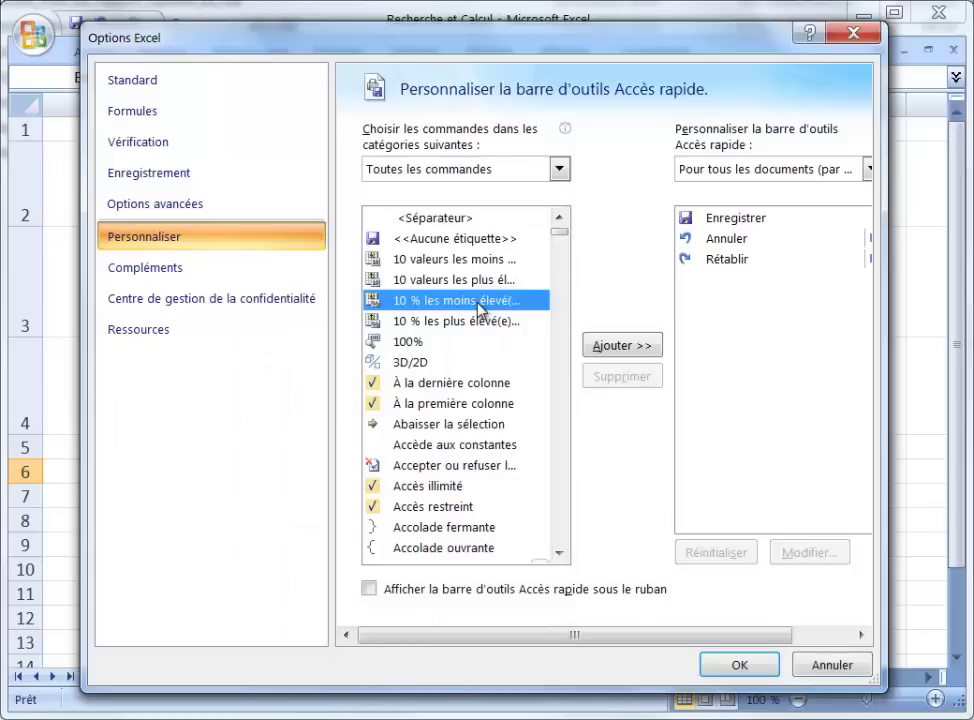
pyautogui.press('p')
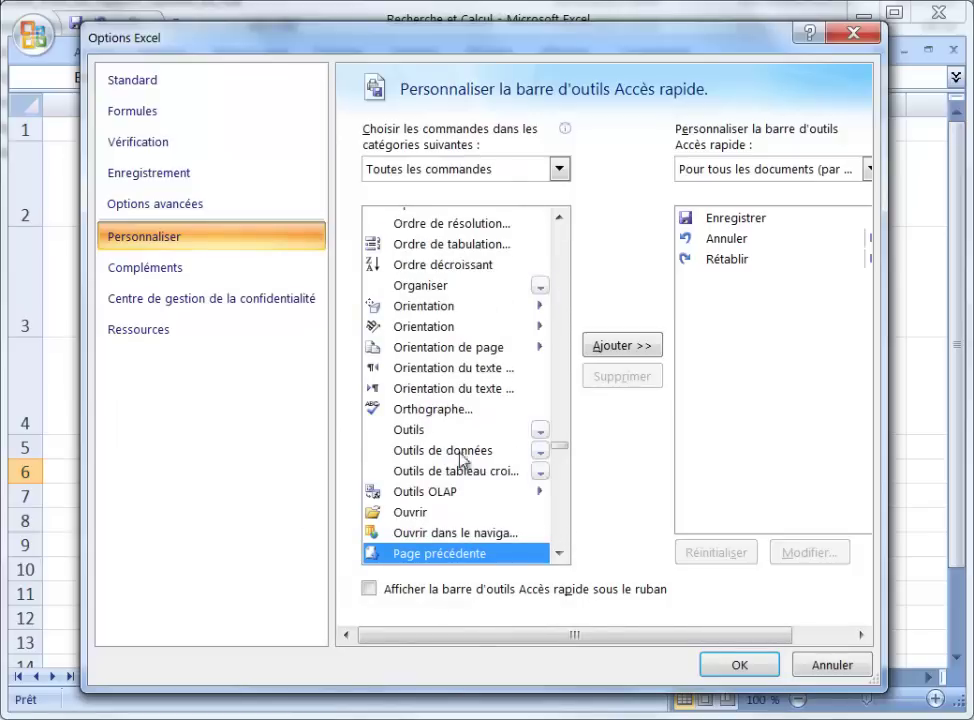
pyautogui.moveTo(561, 450); pyautogui.dragTo(560, 463)
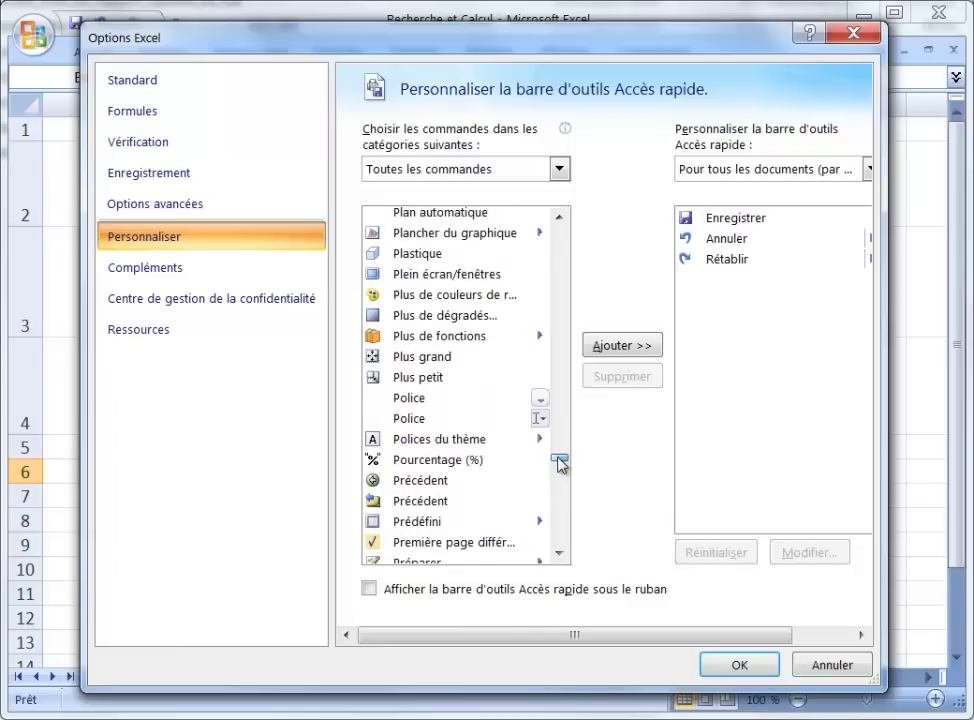
pyautogui.click(561, 218)
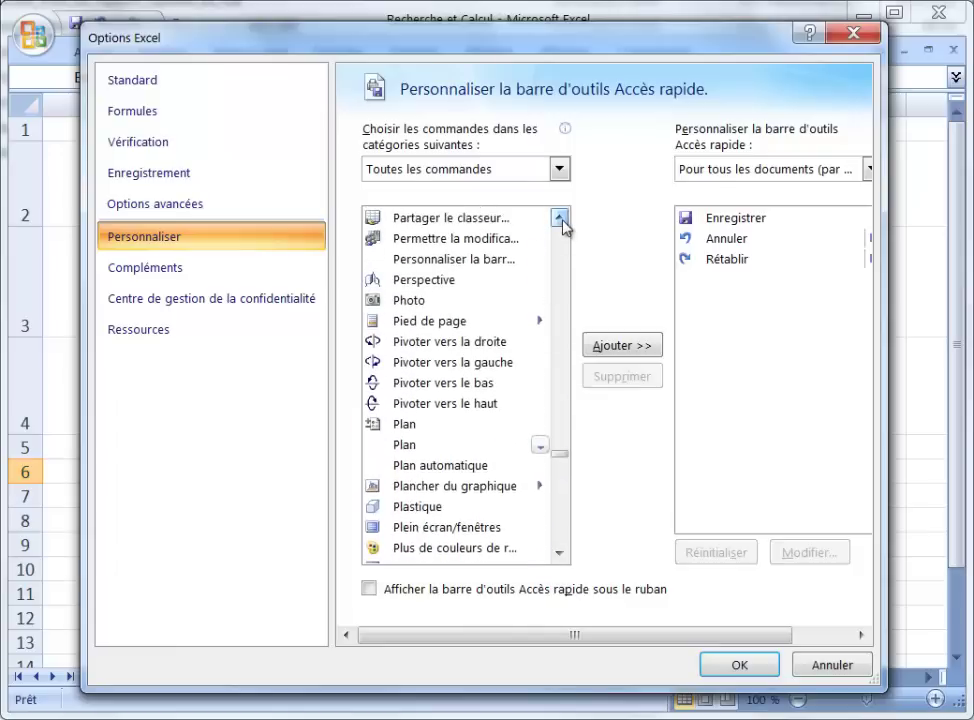
pyautogui.click(447, 302)
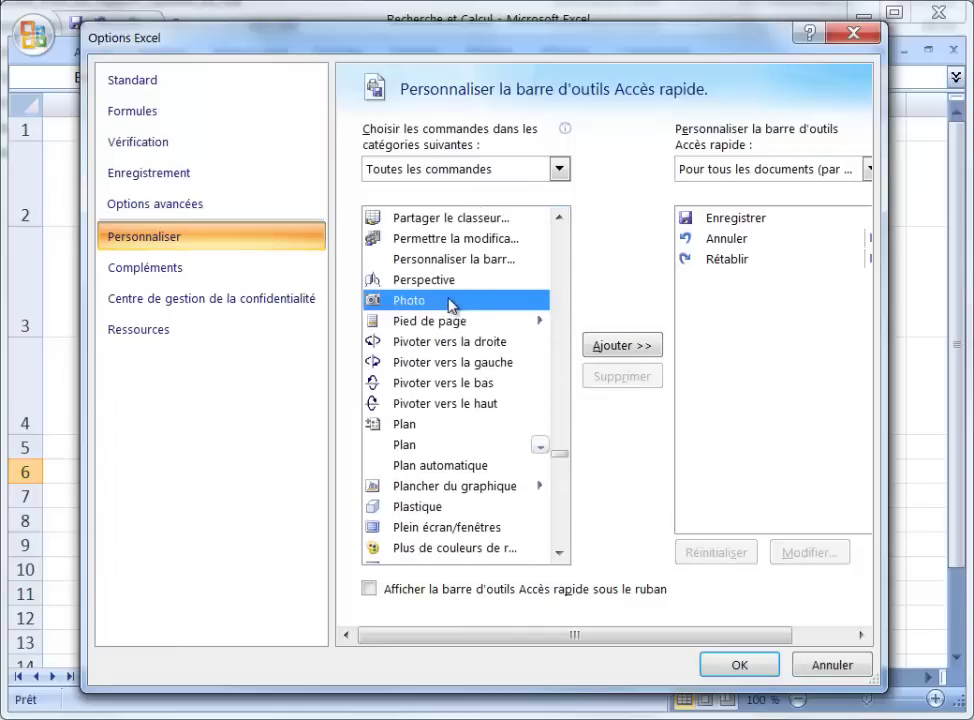
pyautogui.moveTo(585, 40); pyautogui.dragTo(528, 39)
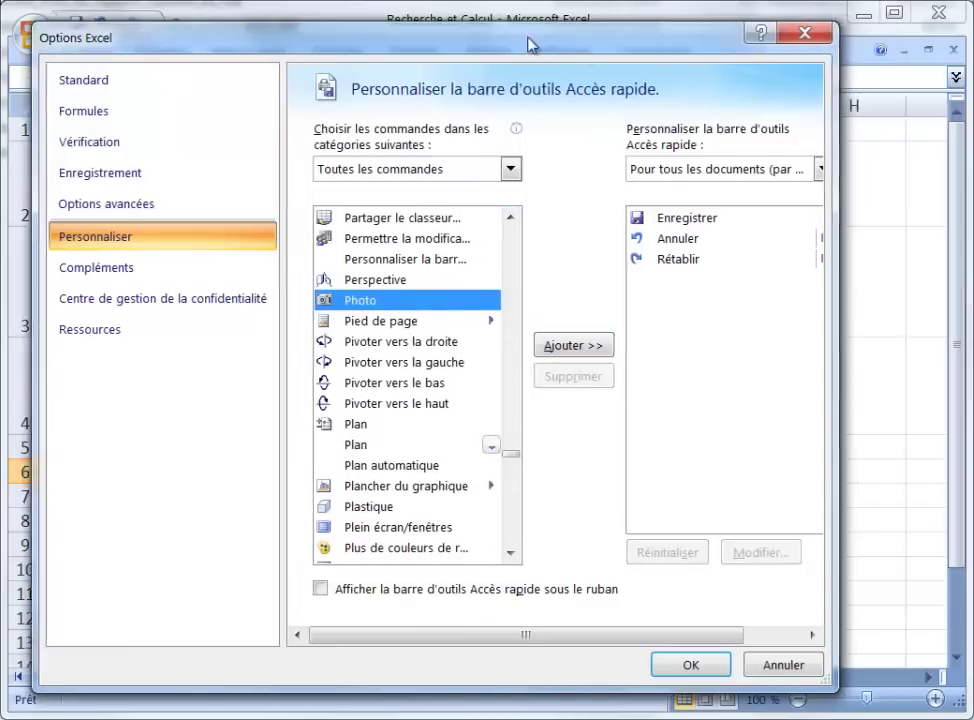
pyautogui.moveTo(822, 372); pyautogui.dragTo(920, 362)
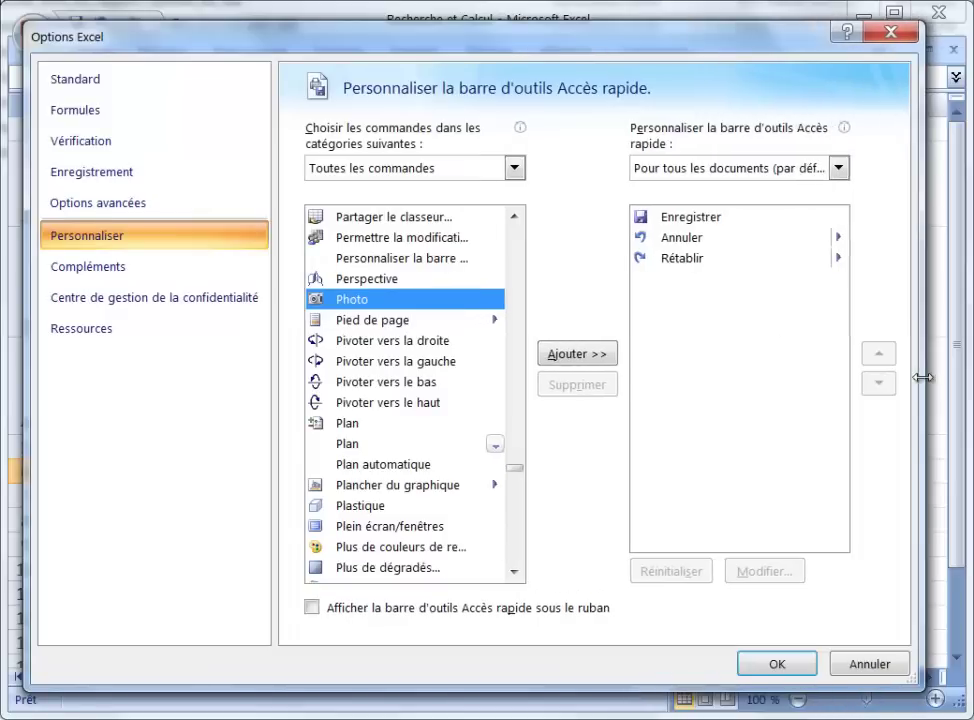
pyautogui.click(587, 355)
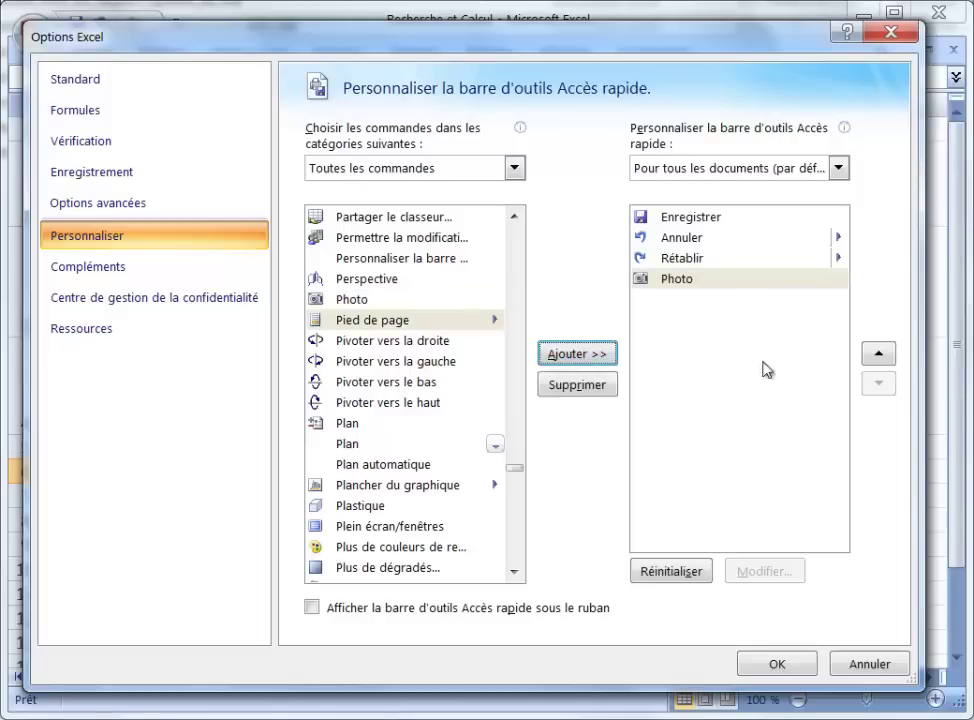
pyautogui.click(781, 664)
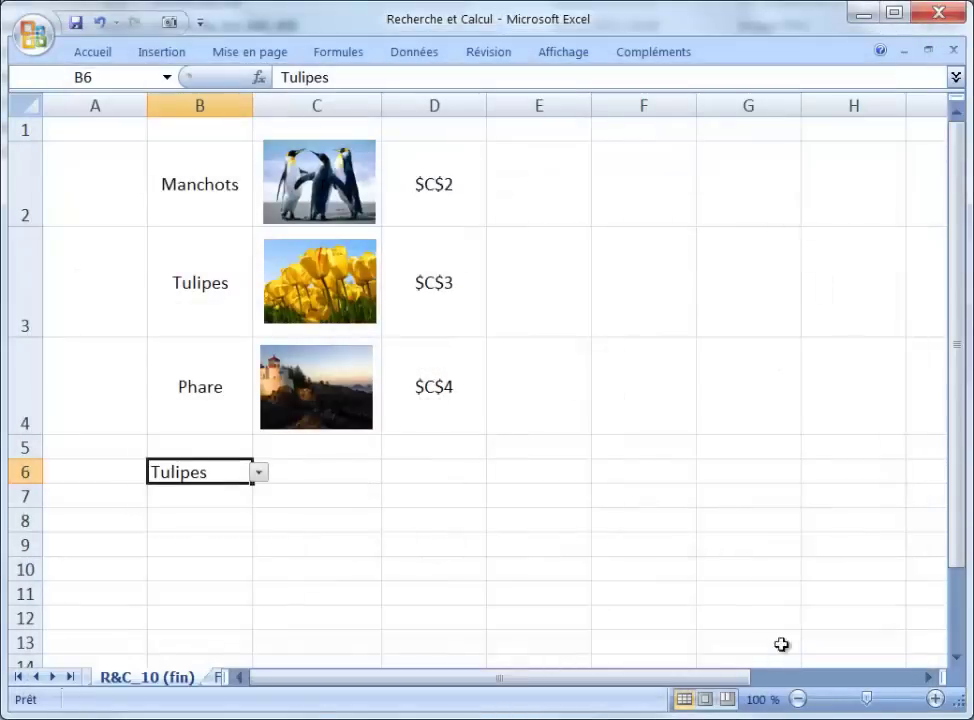
# Paste a linked Photo picture of cell B6, showing Tulipes, near cell E2
pyautogui.click(169, 23)
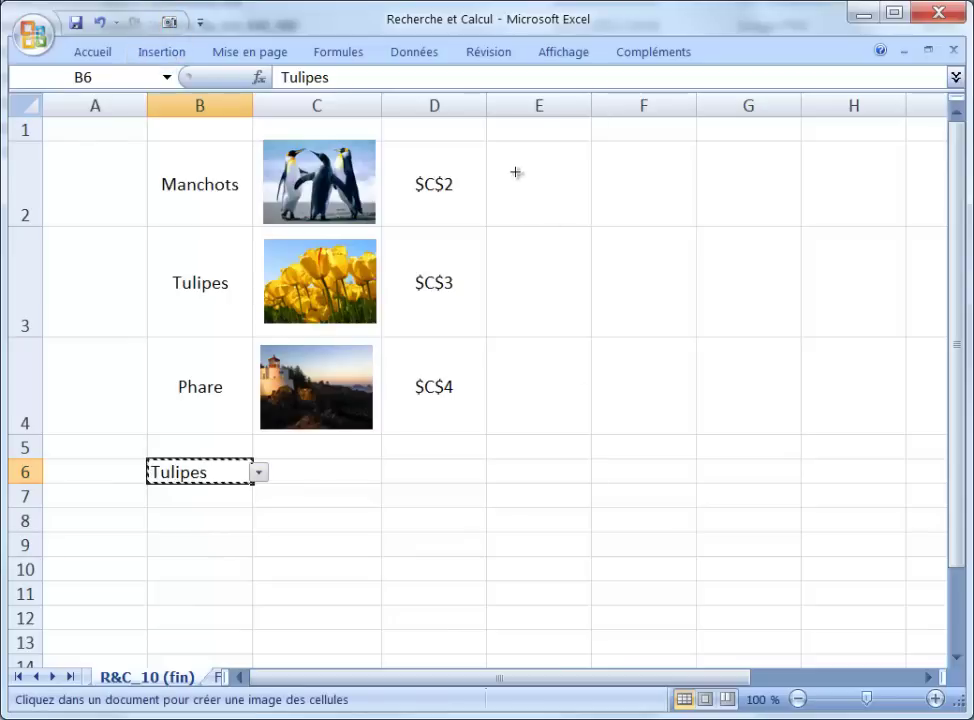
pyautogui.moveTo(516, 172); pyautogui.dragTo(878, 366)
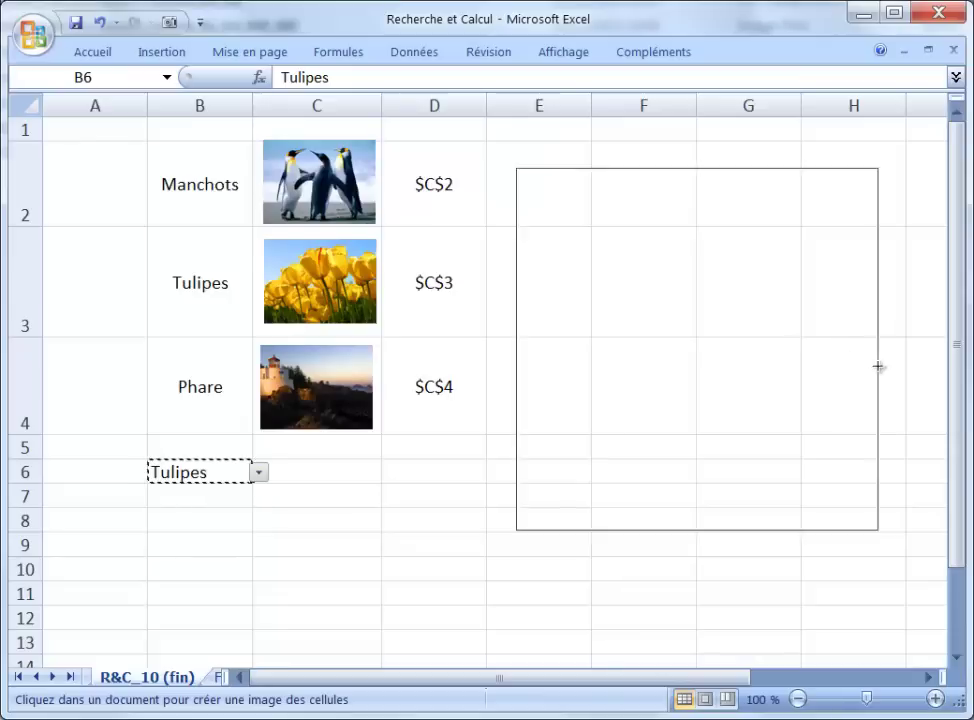
pyautogui.moveTo(878, 366); pyautogui.dragTo(899, 375)
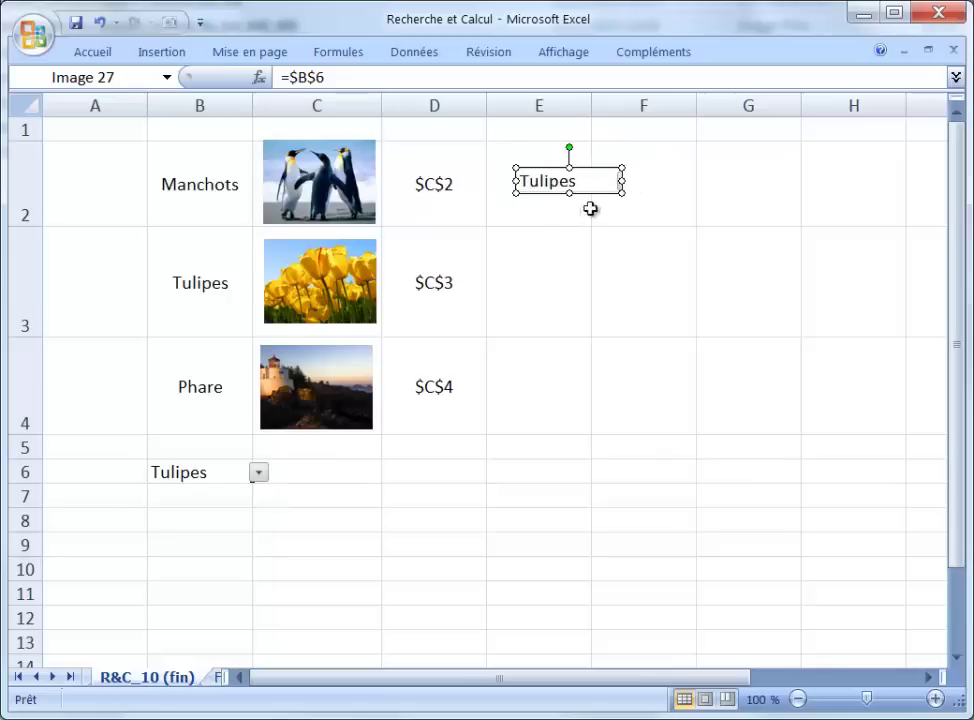
# Replace the picture's formula =$B$6 with =les_images so it shows the tulip photo
pyautogui.doubleClick(364, 78)
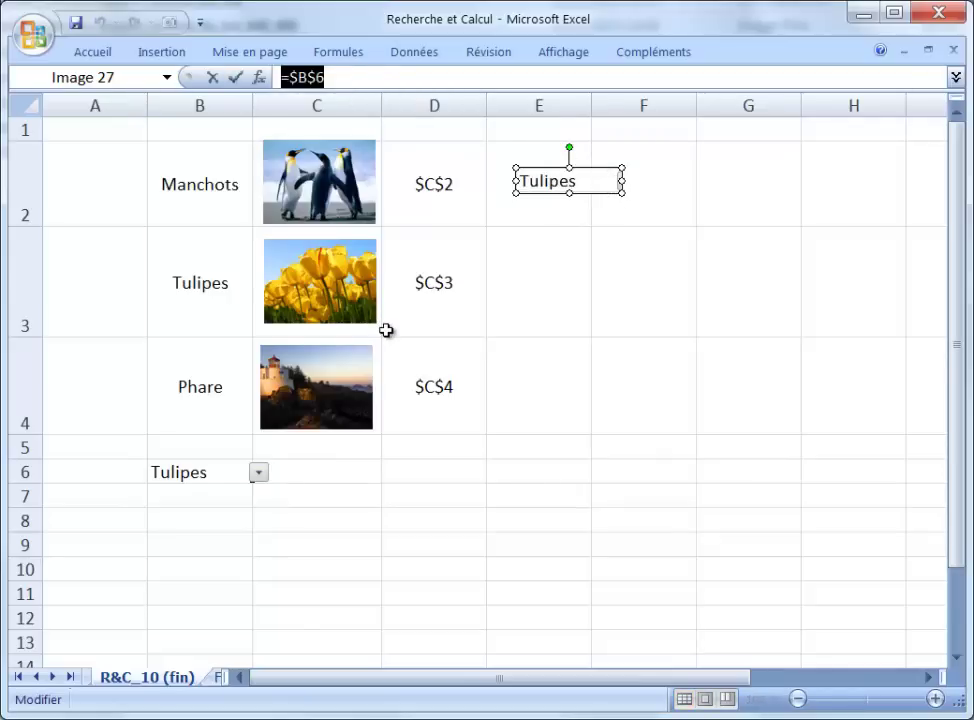
pyautogui.write('=')
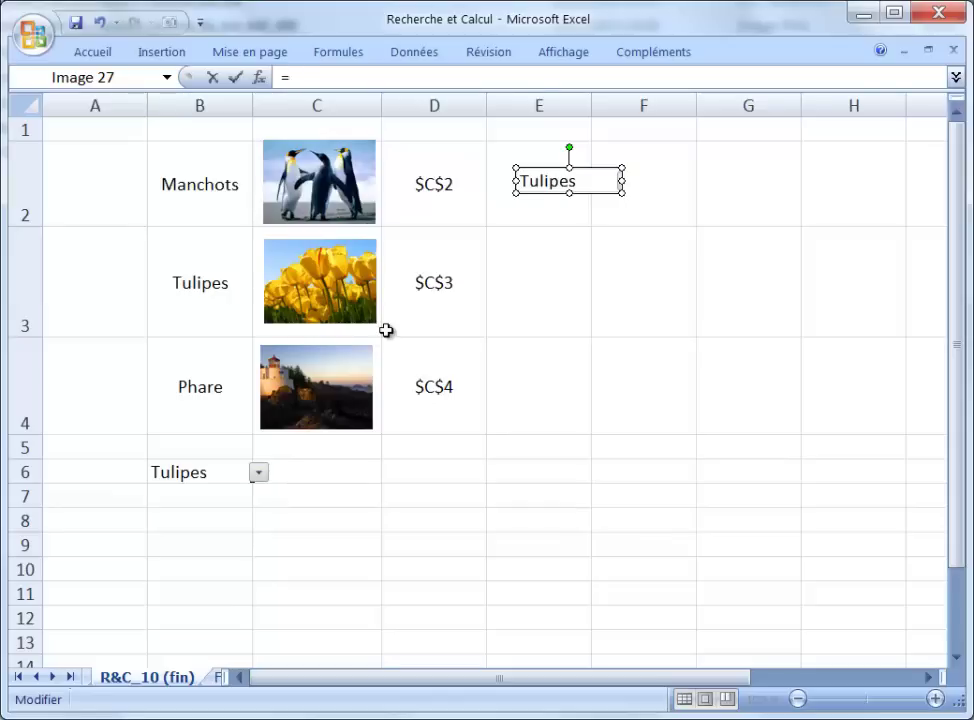
pyautogui.write('les')
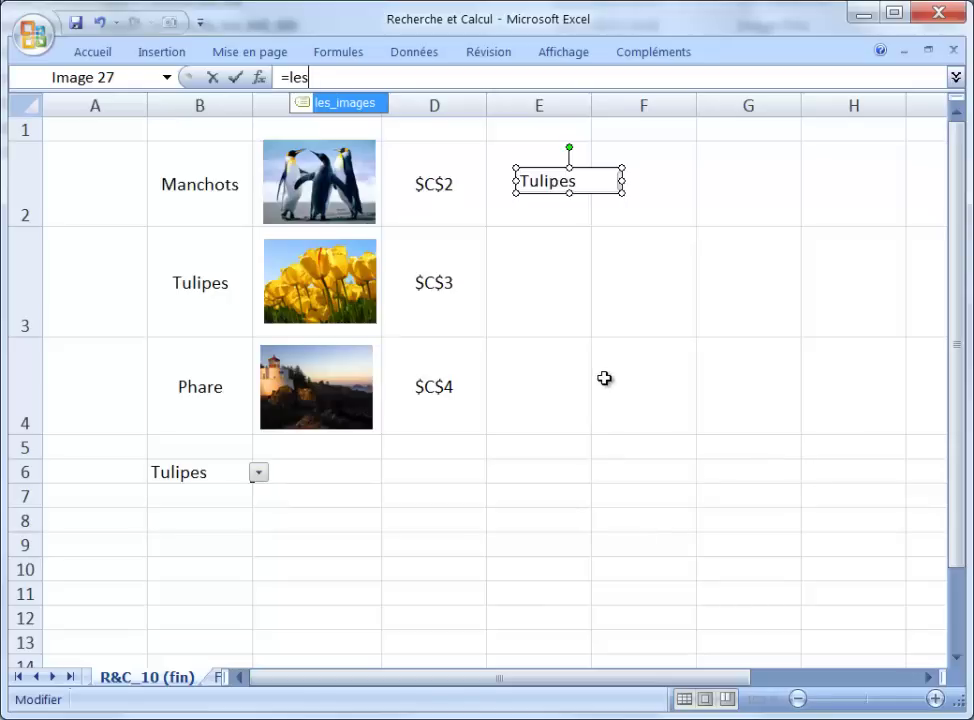
pyautogui.press('Tab')
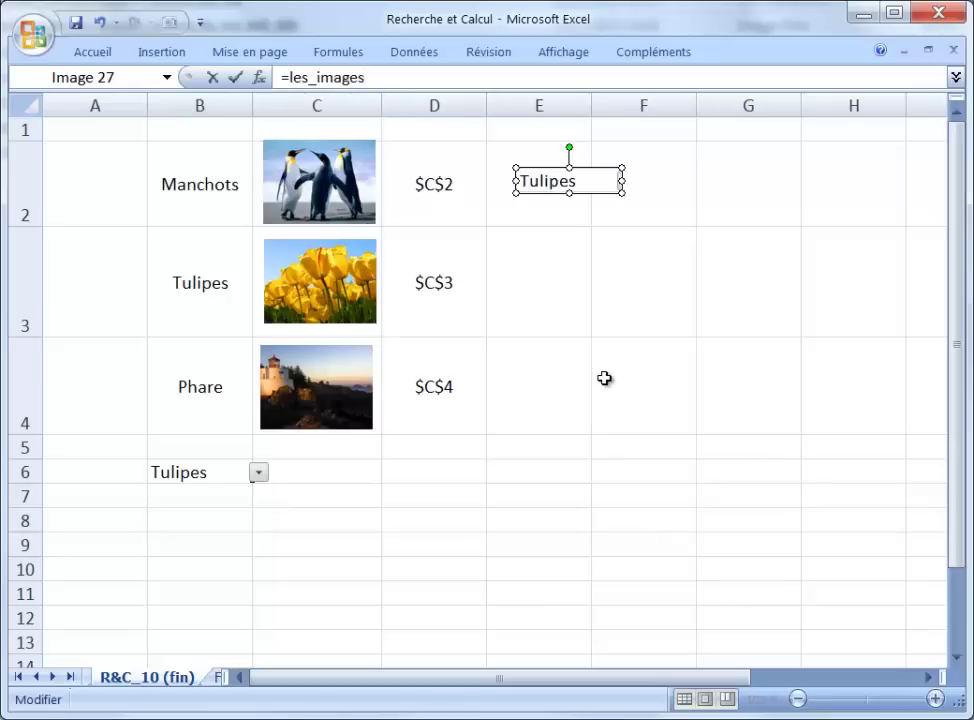
pyautogui.press('Return')
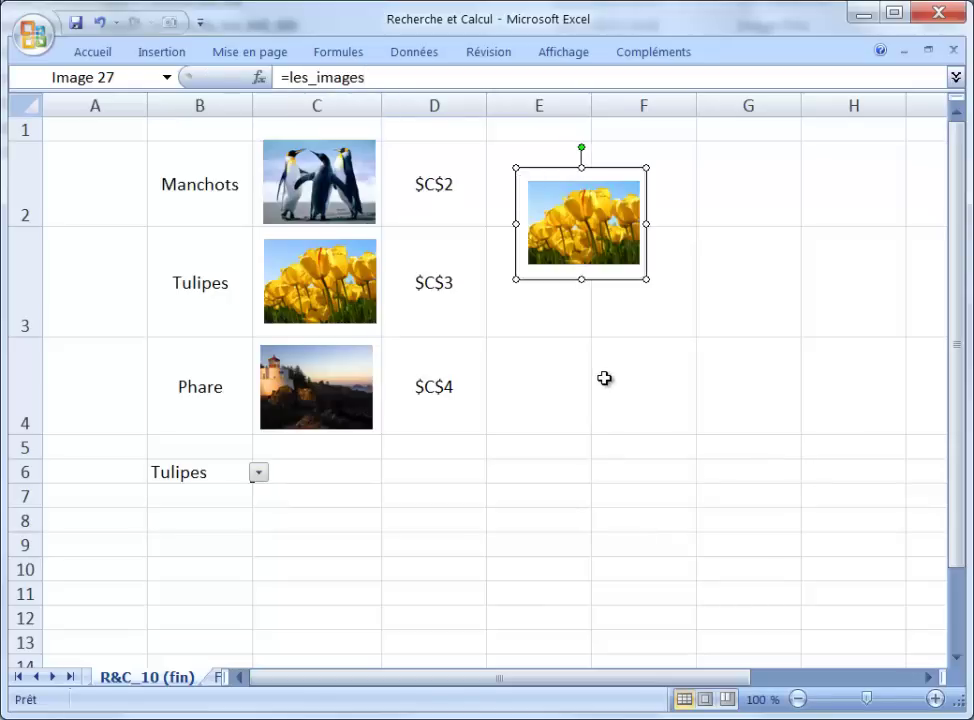
# Scale the tulip picture to about 220% and place it over columns E to H beside the table
pyautogui.click(648, 280)
pyautogui.moveTo(648, 280); pyautogui.dragTo(787, 405)
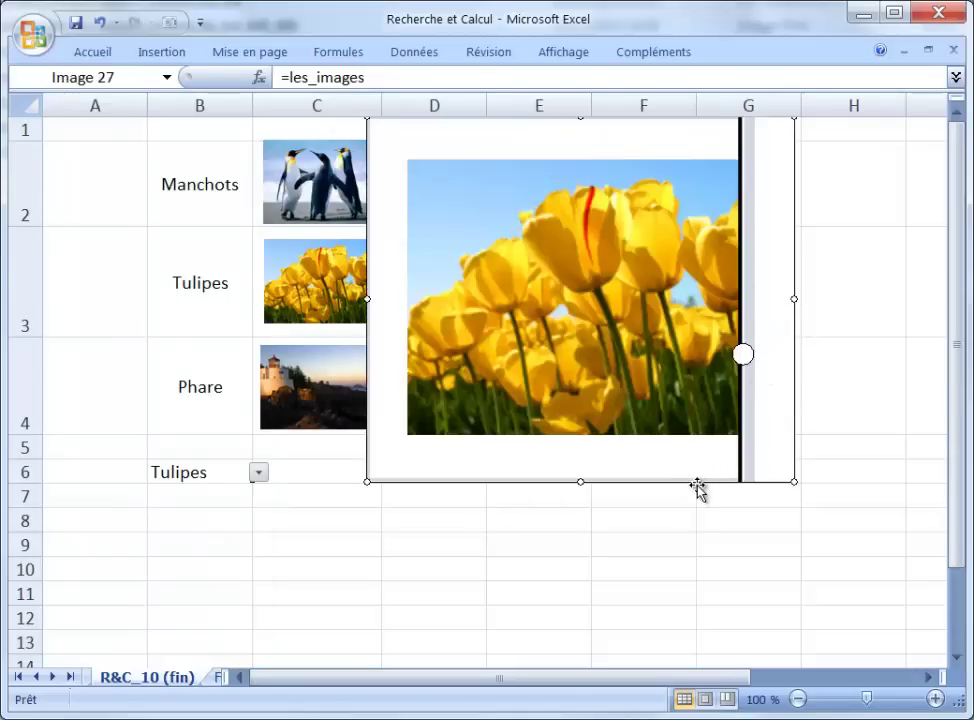
pyautogui.moveTo(697, 488); pyautogui.dragTo(810, 530)
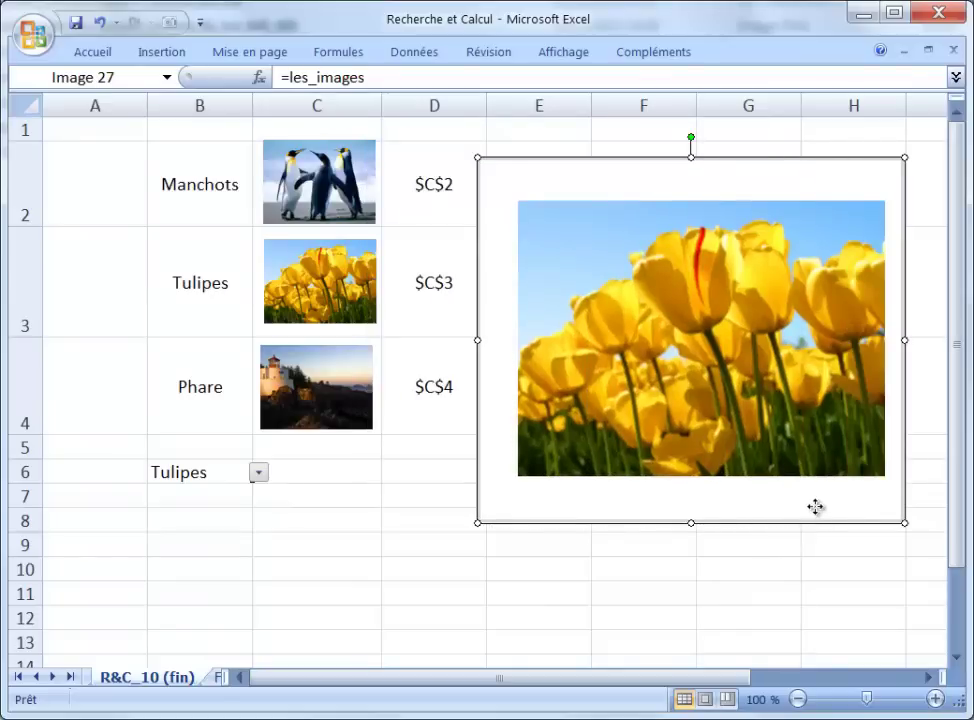
pyautogui.moveTo(804, 513); pyautogui.dragTo(837, 481)
pyautogui.click(792, 549)
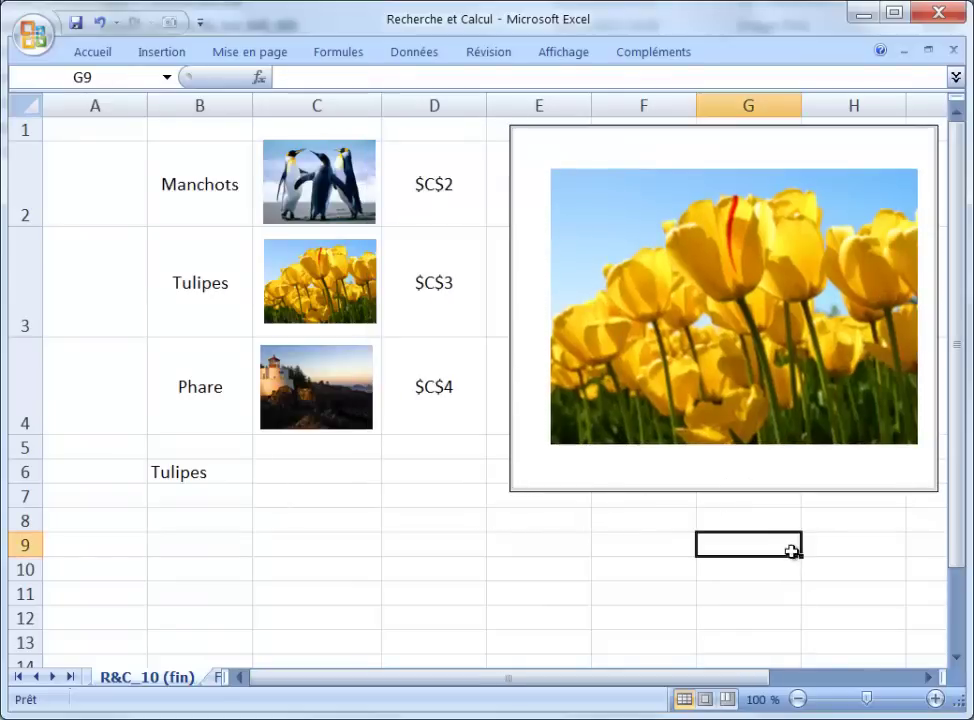
pyautogui.click(183, 476)
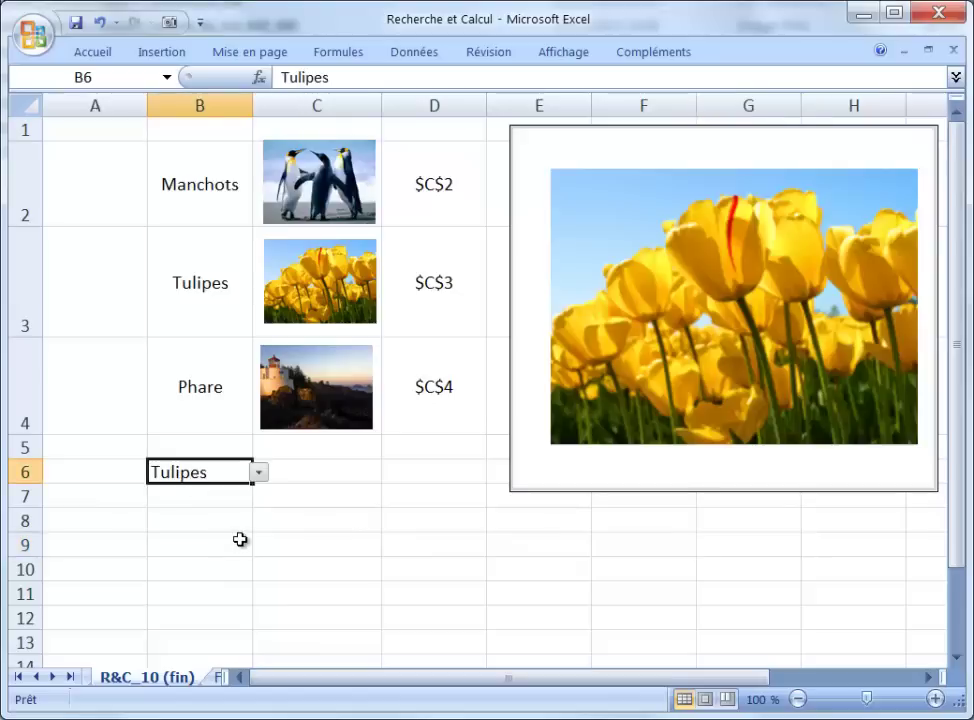
pyautogui.click(259, 473)
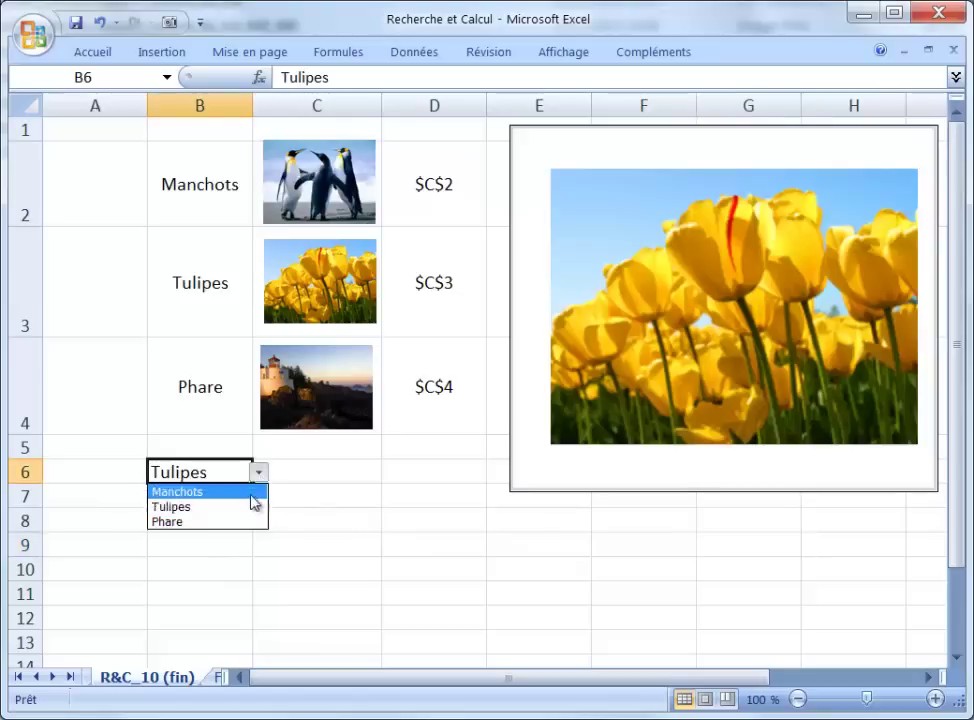
pyautogui.click(252, 493)
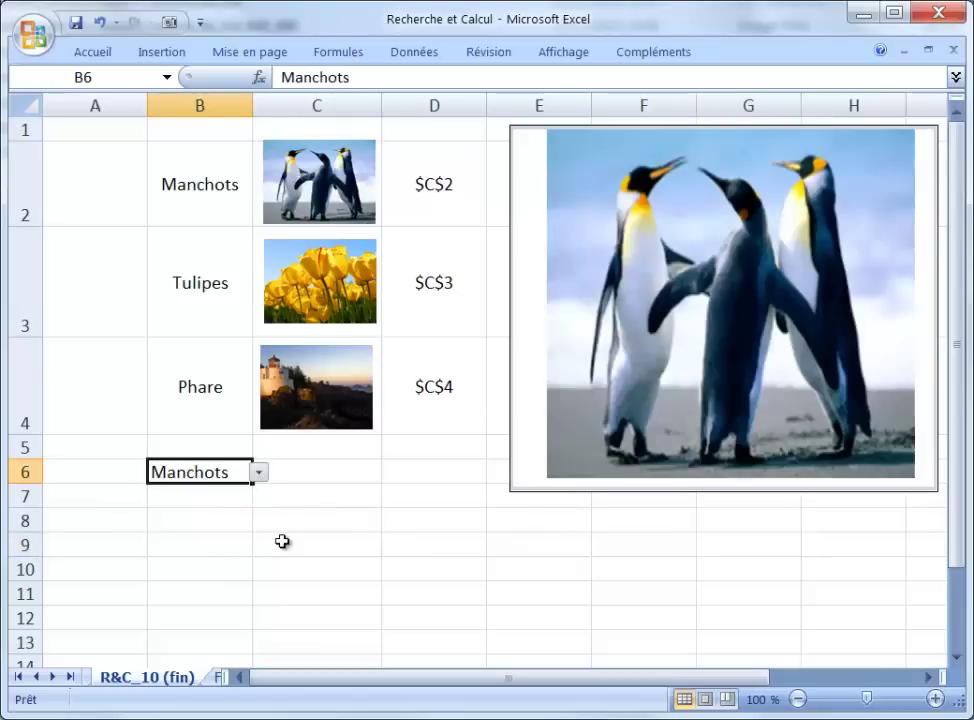
pyautogui.click(259, 473)
pyautogui.click(250, 519)
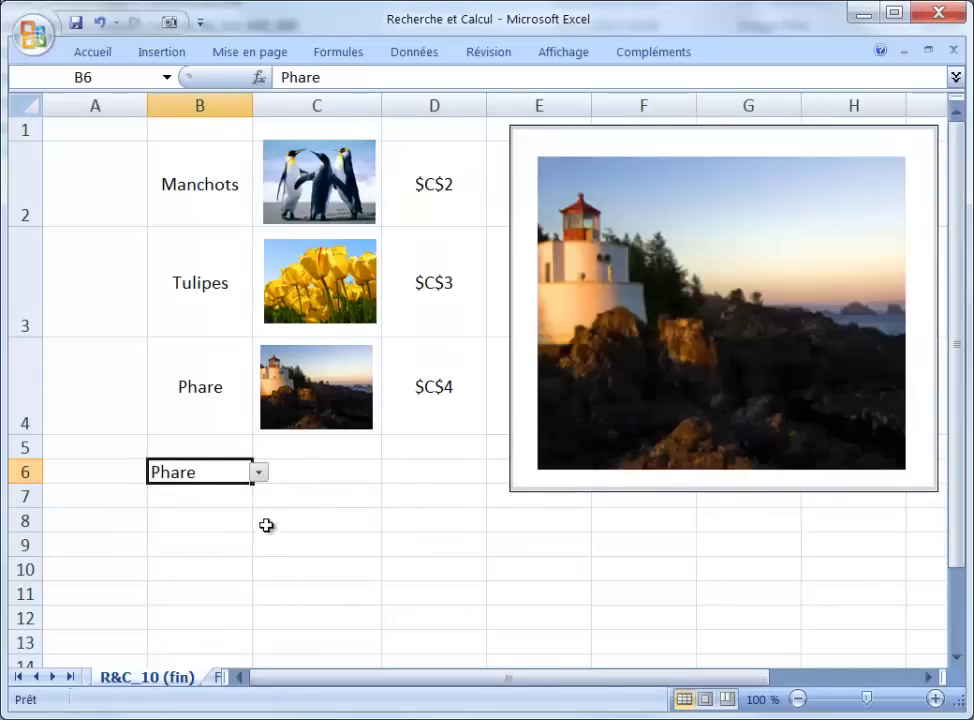
pyautogui.click(259, 473)
pyautogui.click(253, 508)
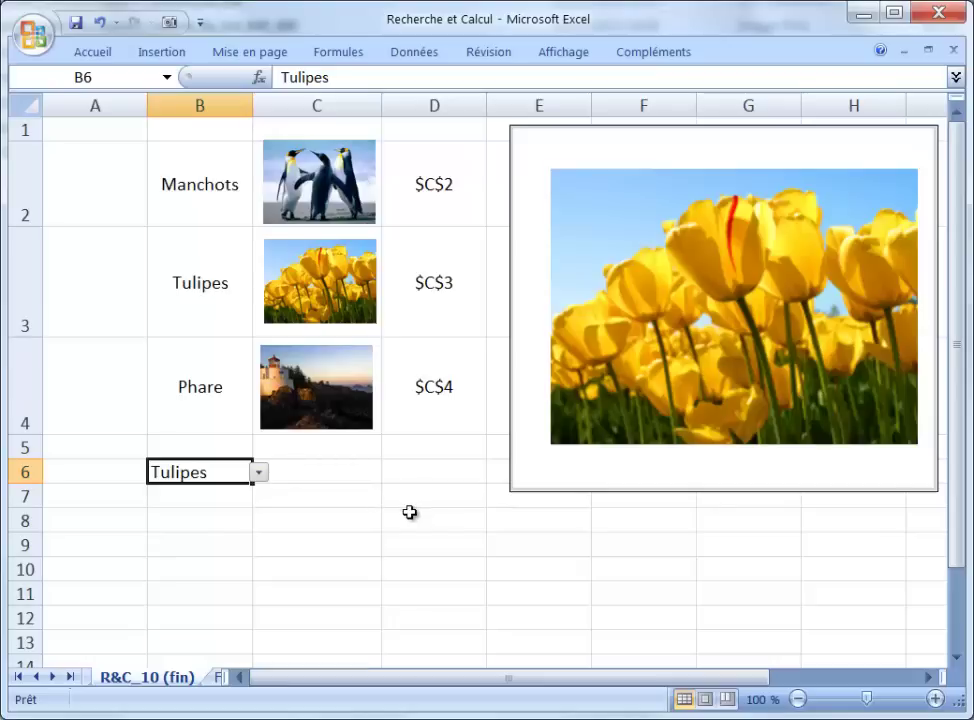
# Review the CELLULE formulas in D2 and D3, then set B6 to Manchots
pyautogui.click(441, 189)
pyautogui.click(460, 280)
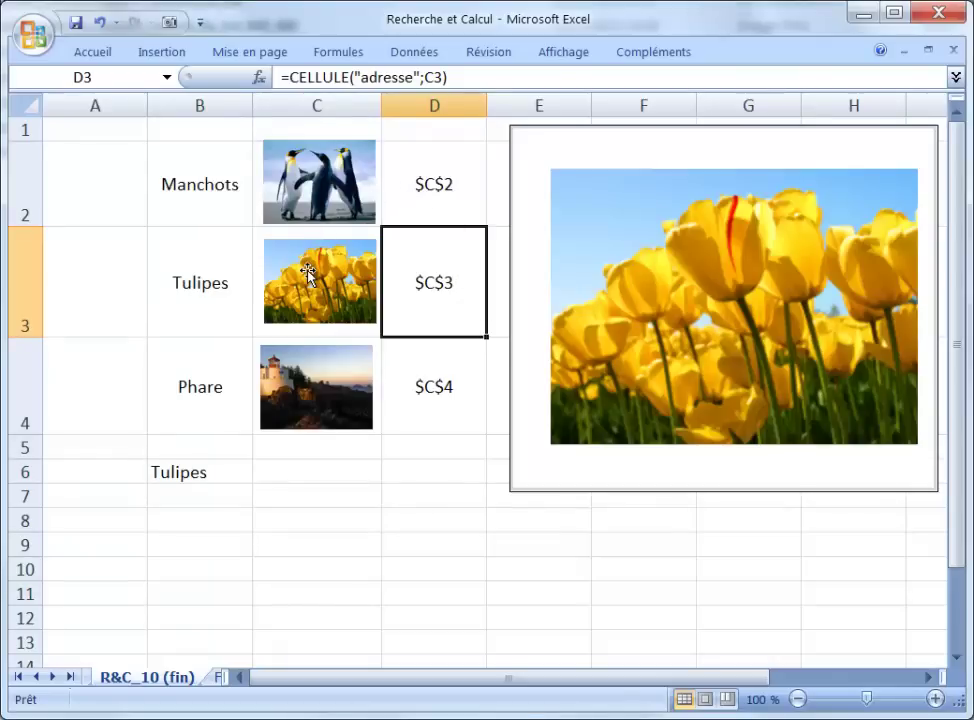
pyautogui.click(213, 475)
pyautogui.click(258, 472)
pyautogui.click(200, 490)
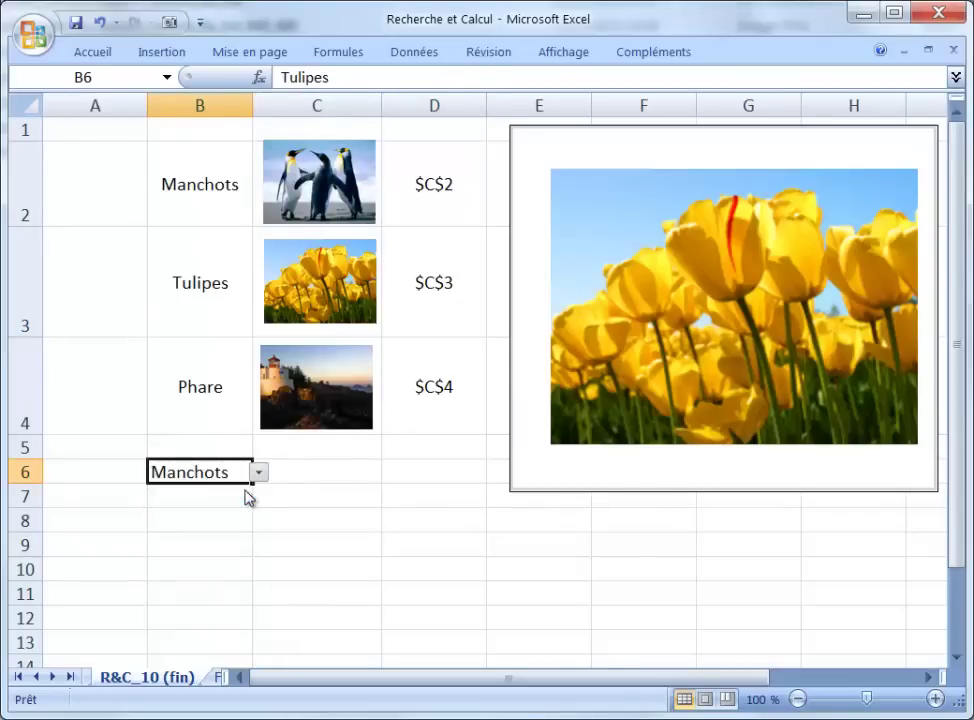
# Switch B6 to Phare and back to Manchots to see the picture update
pyautogui.click(260, 474)
pyautogui.click(255, 521)
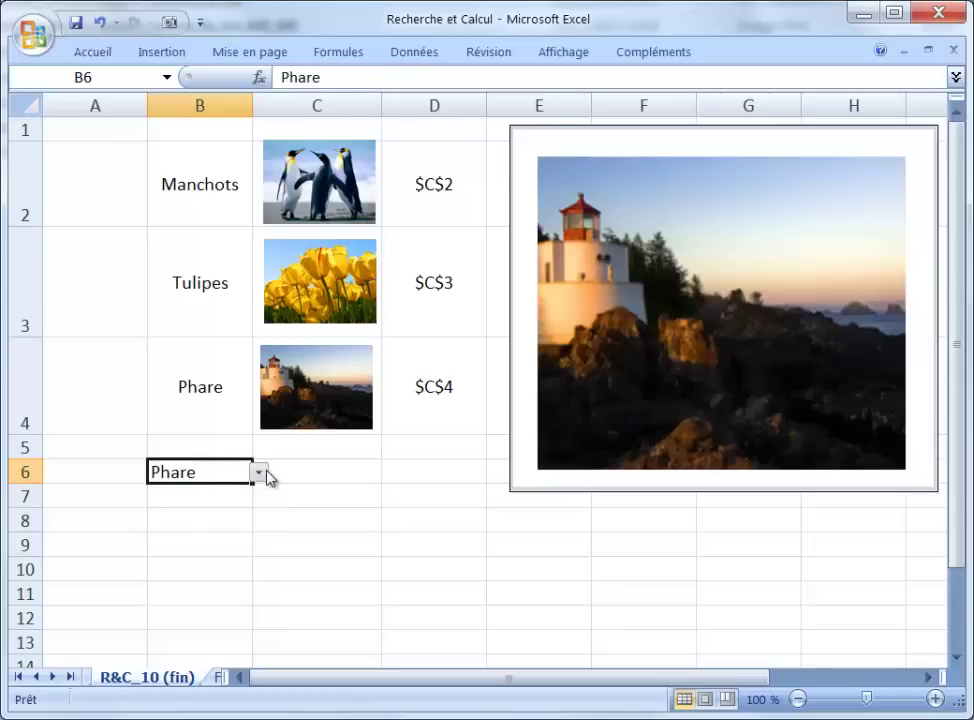
pyautogui.click(259, 473)
pyautogui.click(258, 491)
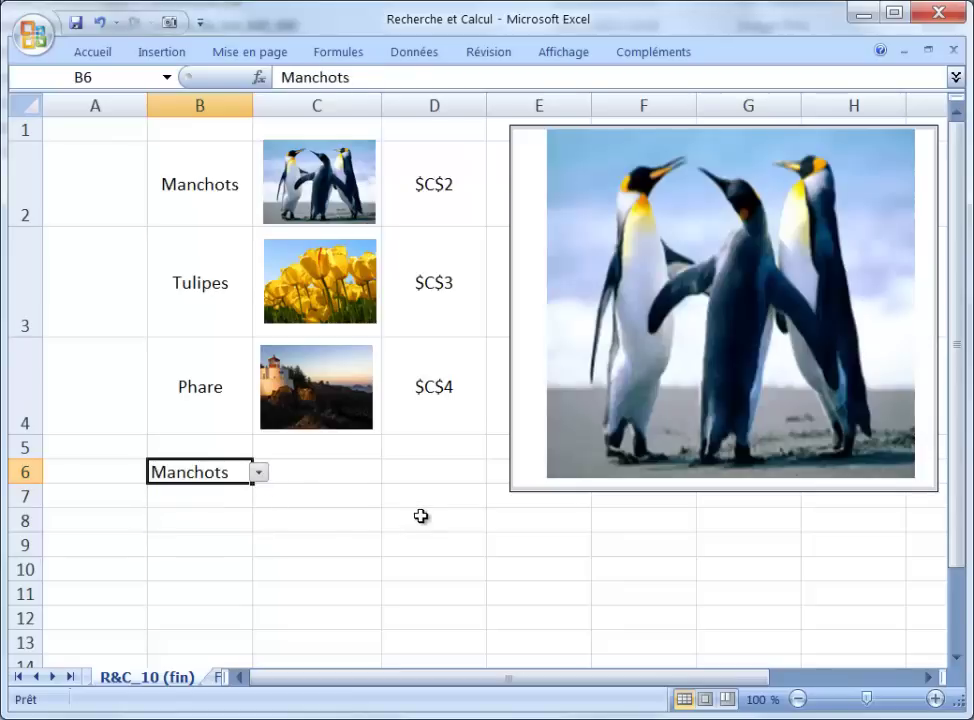
pyautogui.click(422, 515)
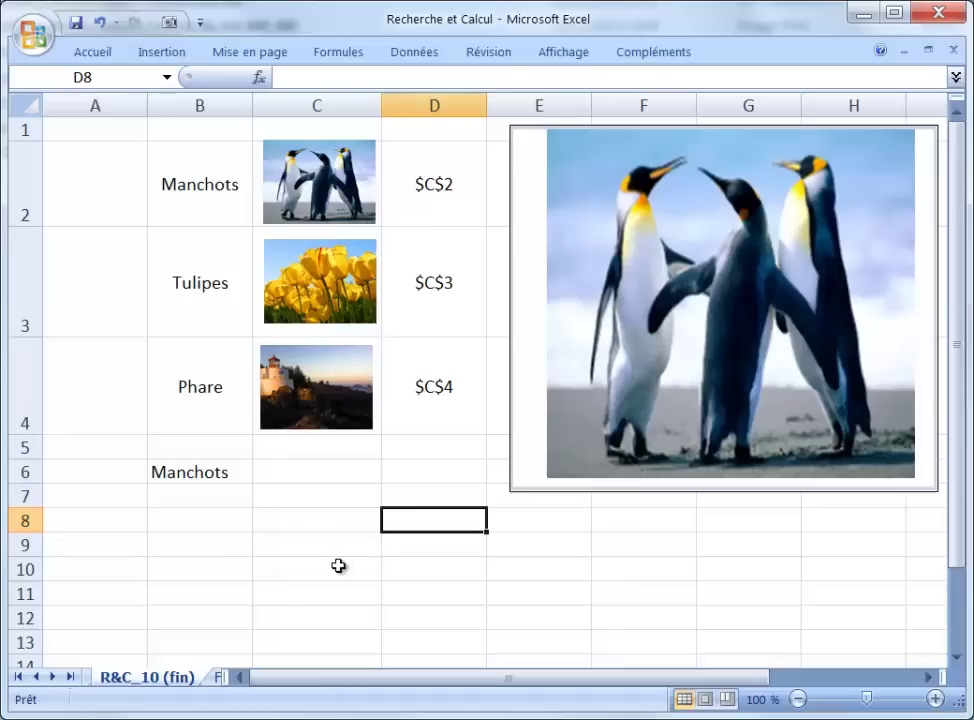